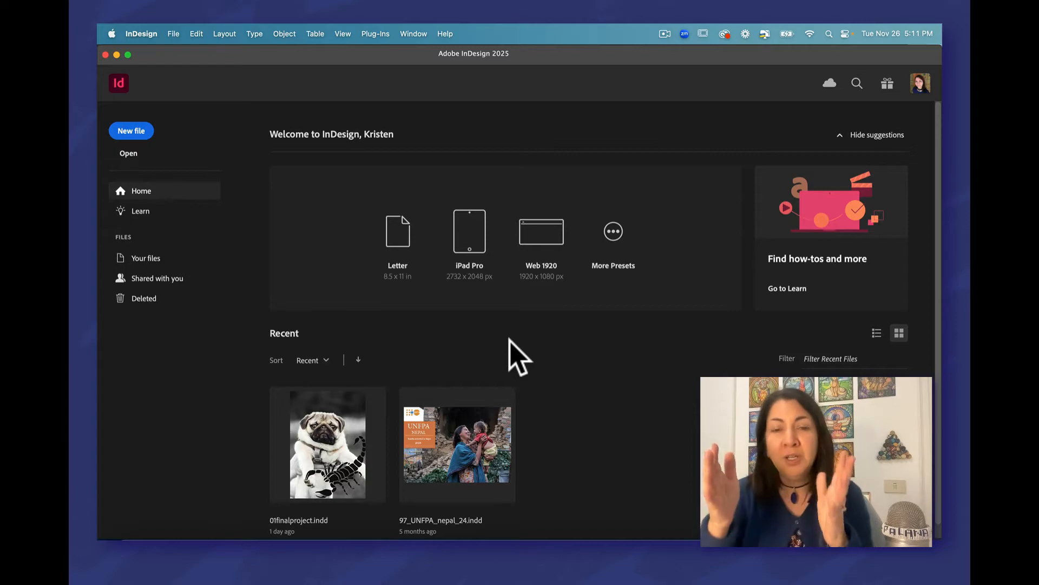
Start a new A4 document measured in centimeters, with 5 pages and 2 columns.
left_click(615, 231)
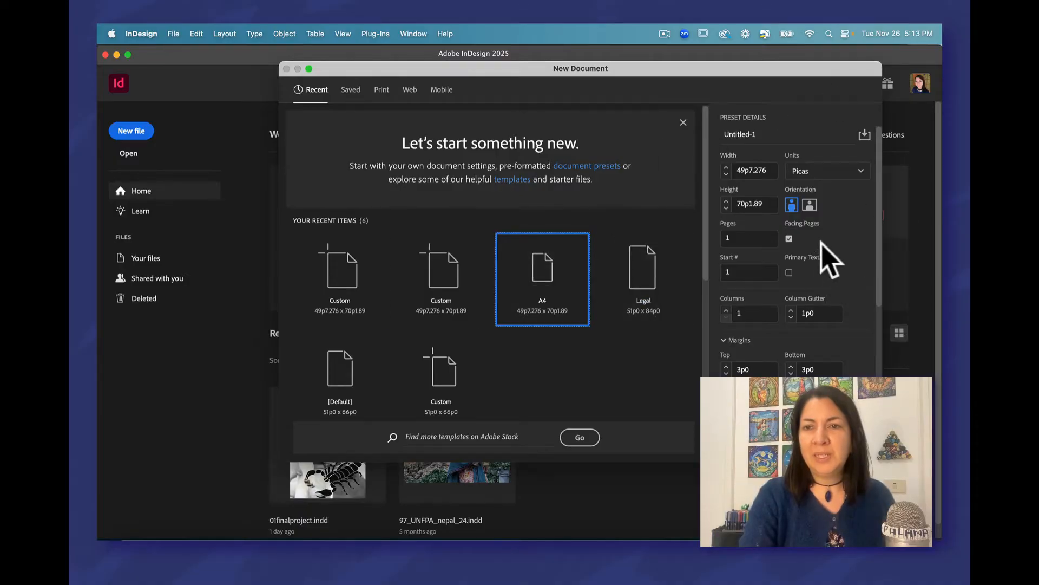
left_click(859, 172)
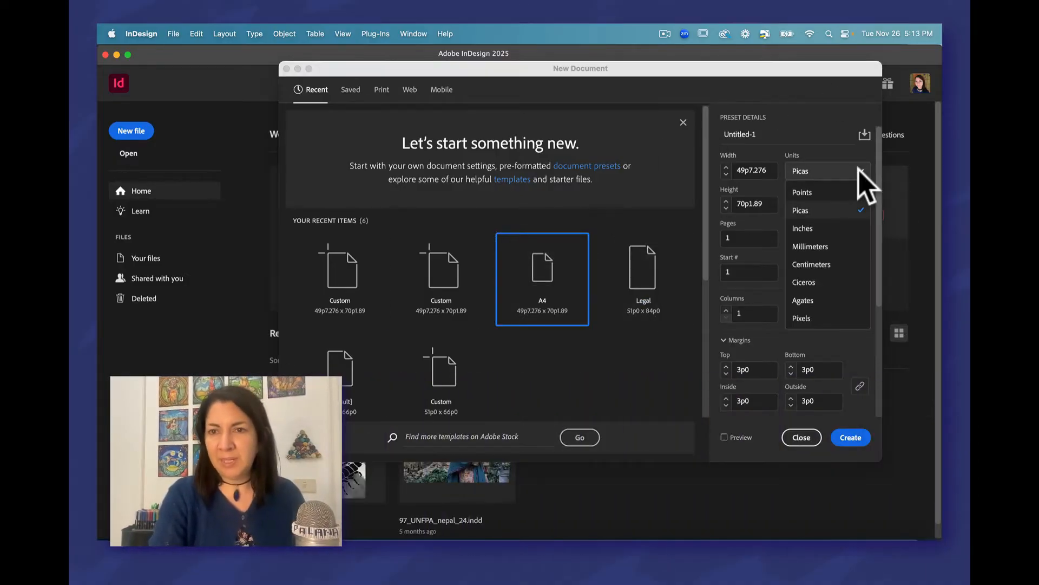
left_click(834, 264)
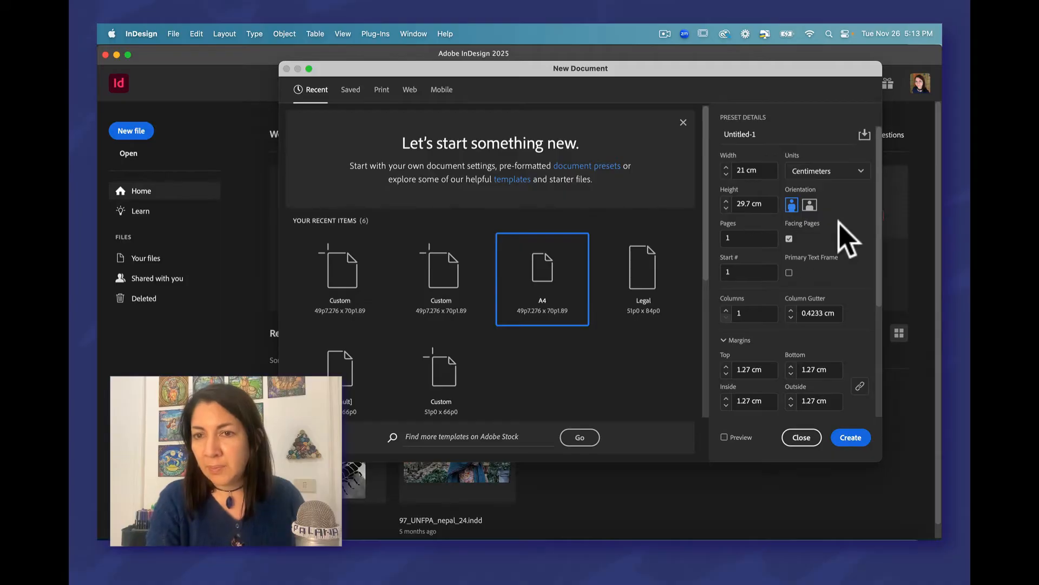
left_click(729, 235)
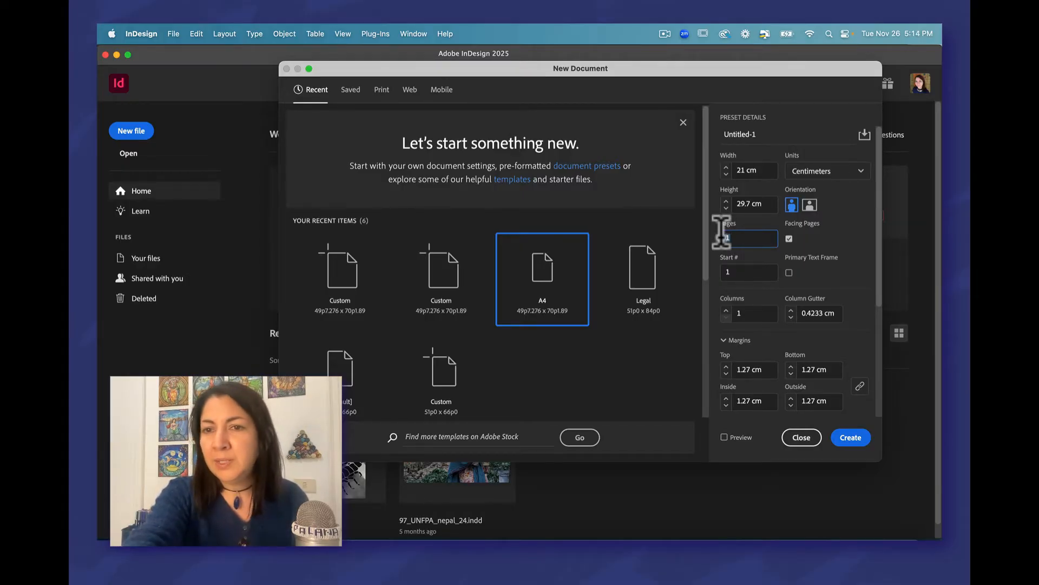
type("5")
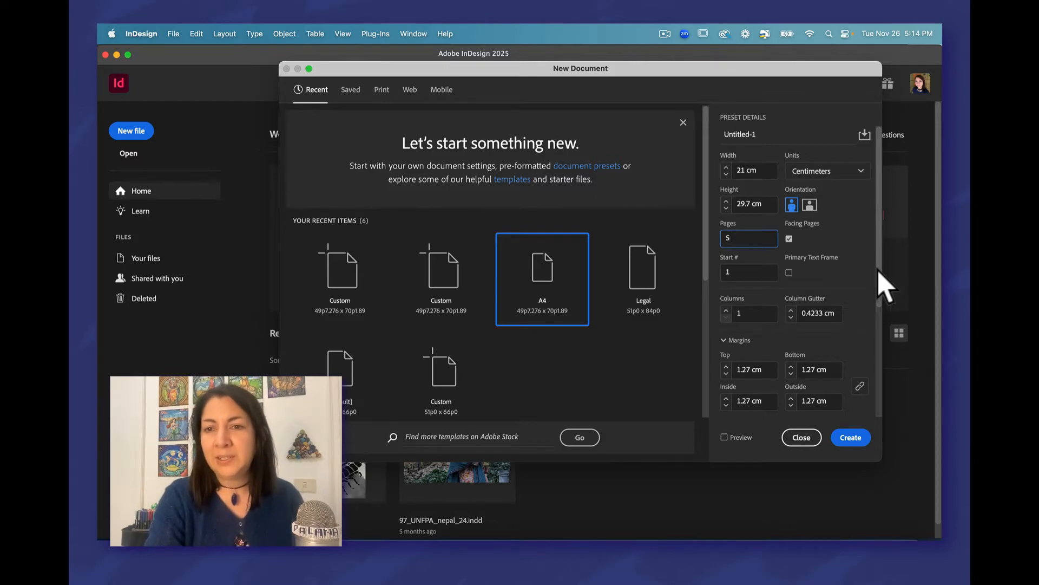
left_click_drag(877, 283, 881, 332)
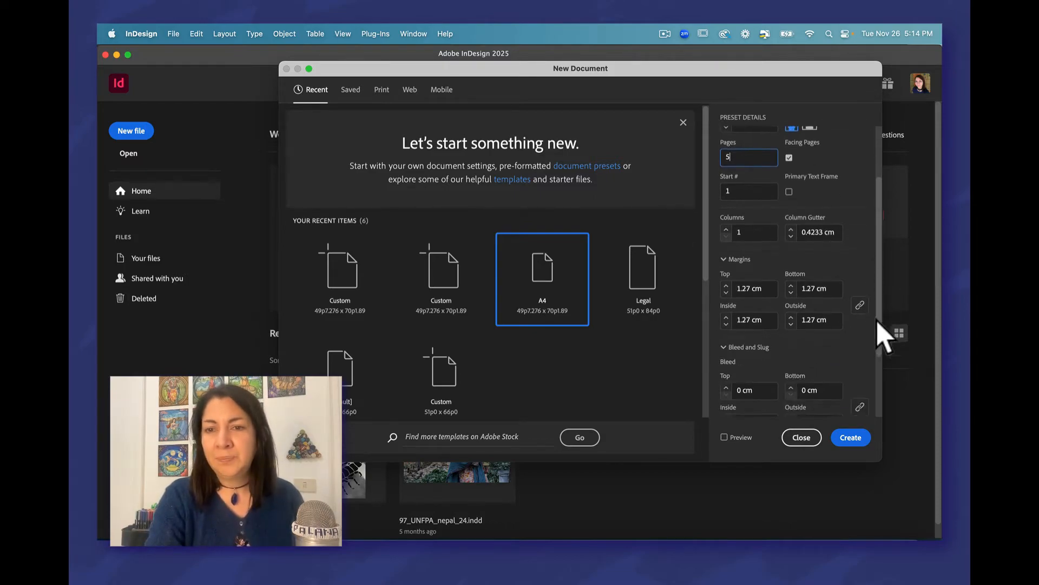
left_click(726, 228)
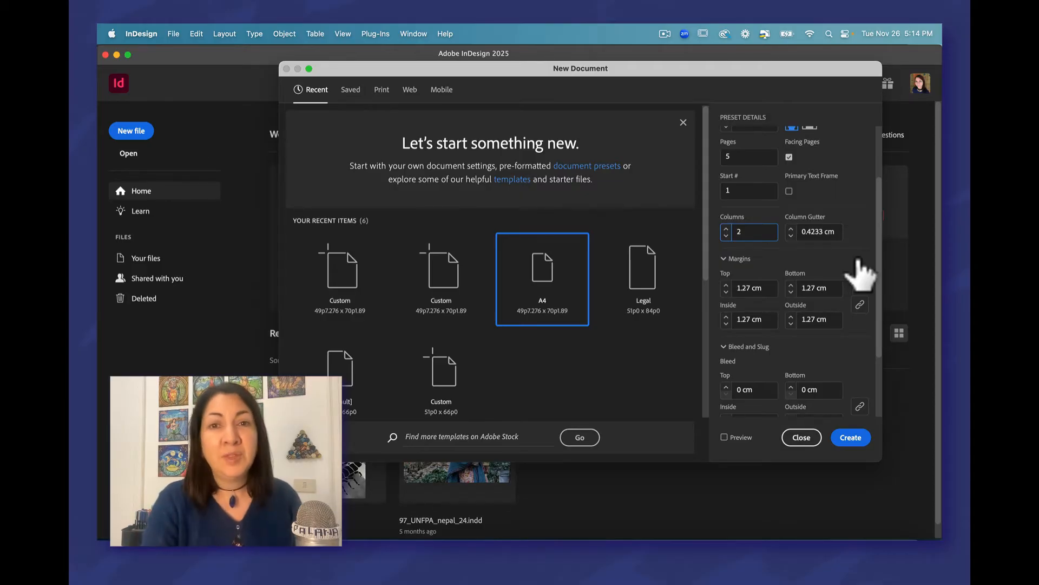
Set the document's bleed to 0.3 cm on all four sides.
scroll(877, 260, "down", 2)
scroll(879, 264, "up", 2)
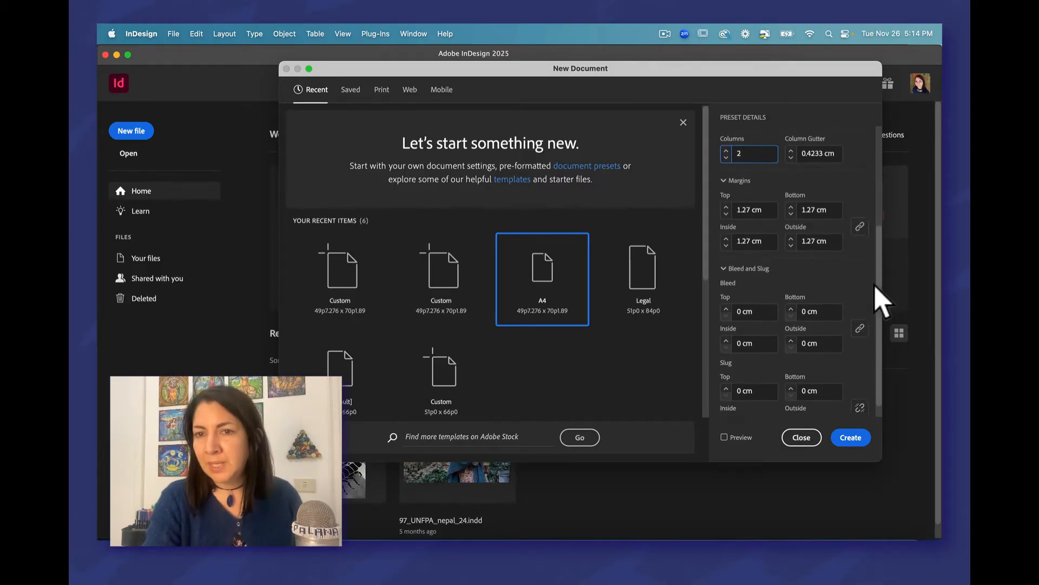
scroll(877, 259, "down", 1)
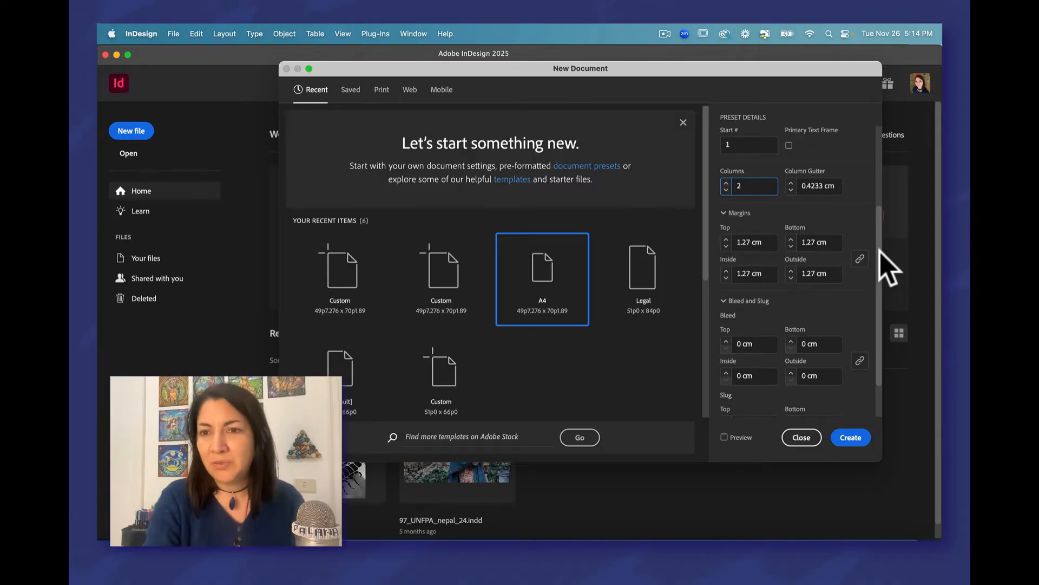
scroll(879, 268, "down", 2)
scroll(879, 273, "down", 1)
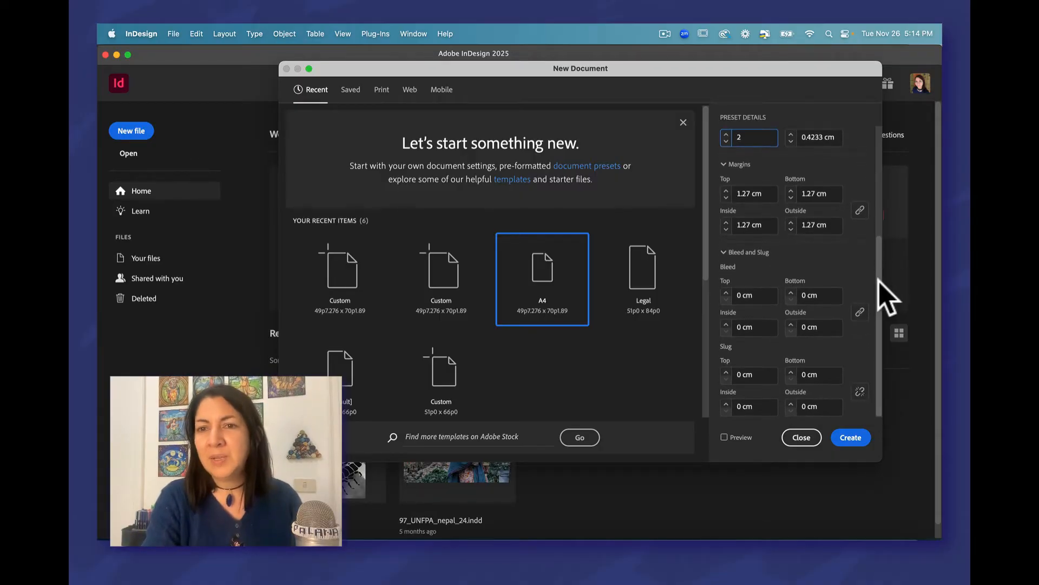
left_click(739, 295)
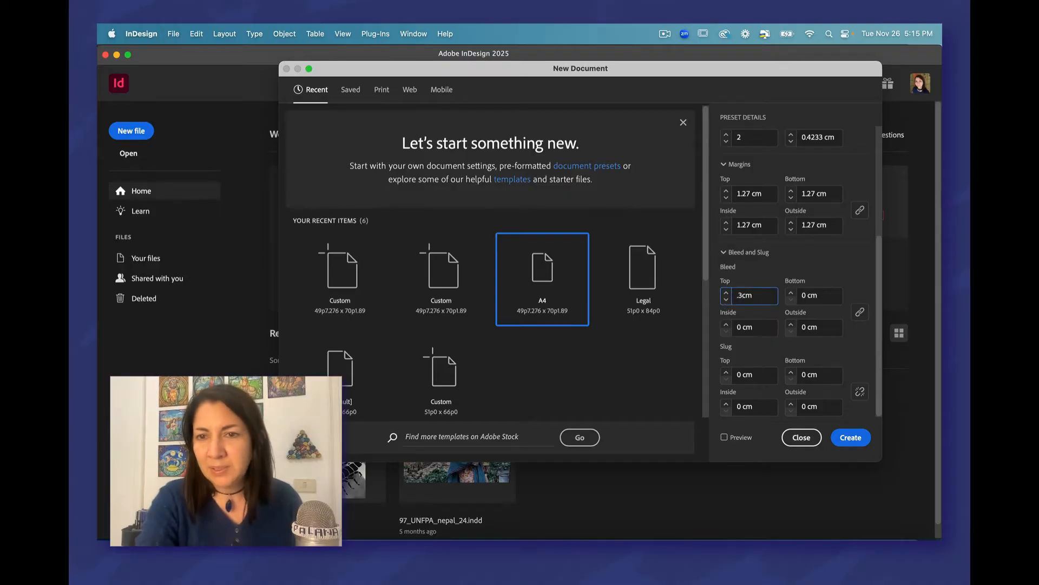
left_click(846, 278)
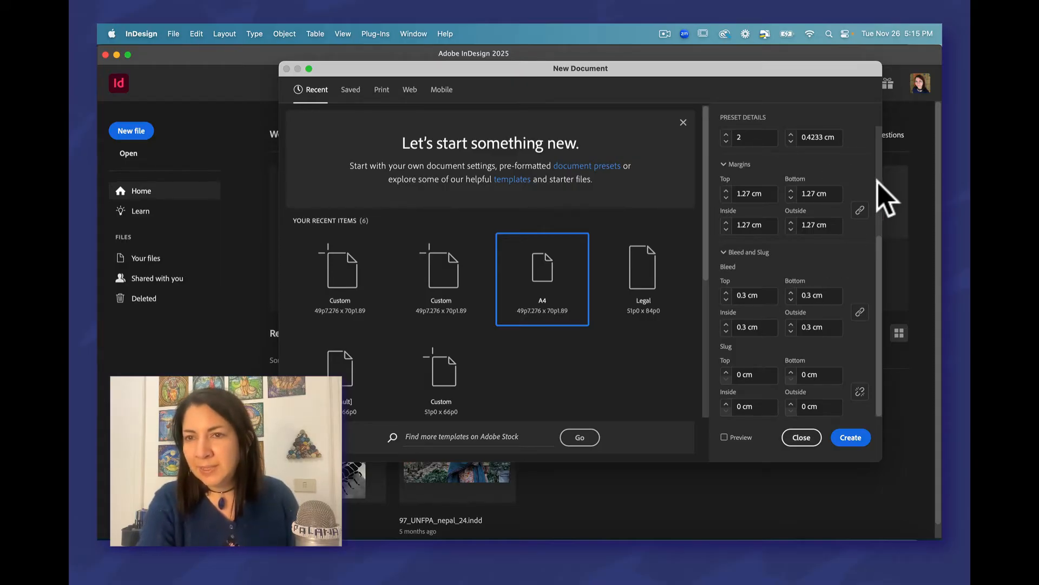
Switch the new document's units to inches and create the document.
scroll(877, 197, "up", 5)
left_click(854, 178)
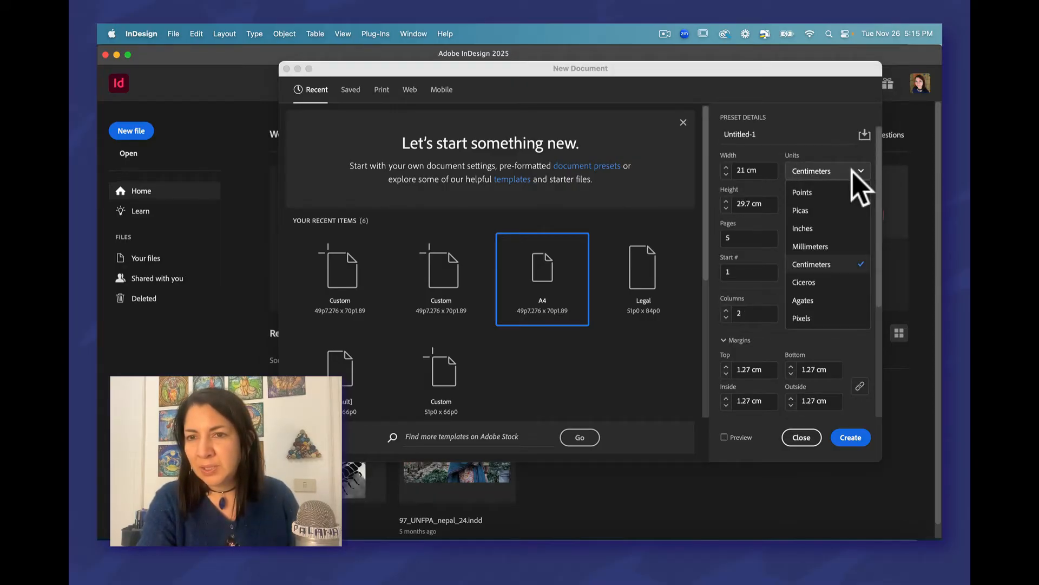
left_click(815, 227)
left_click_drag(876, 184, 877, 158)
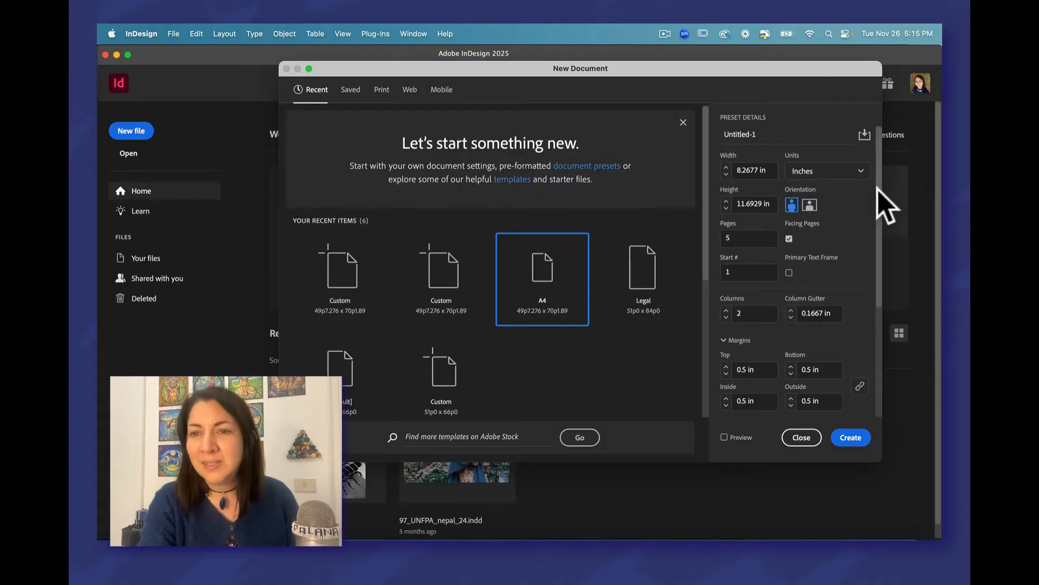
left_click_drag(878, 189, 848, 335)
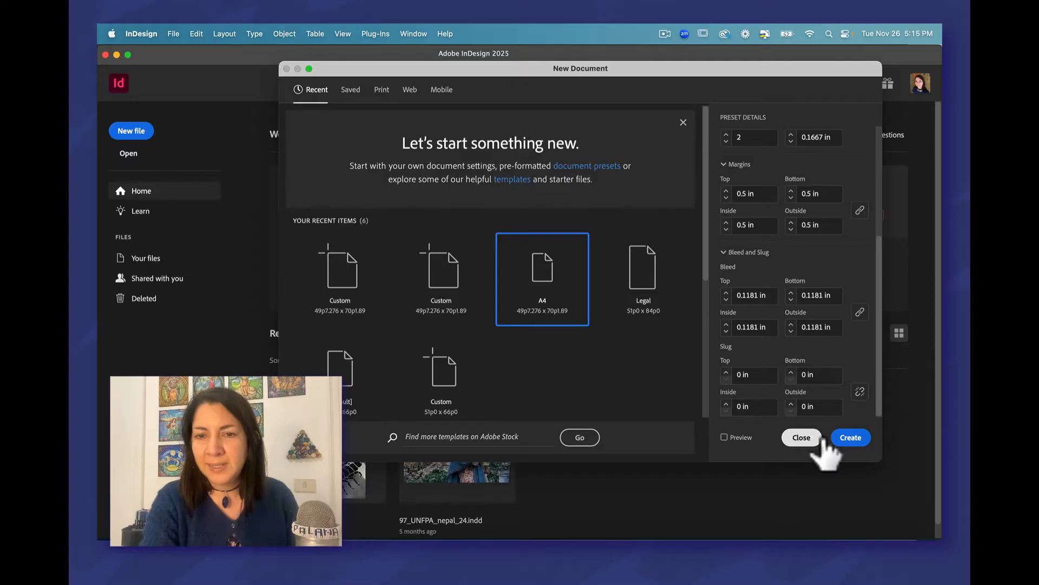
left_click(850, 438)
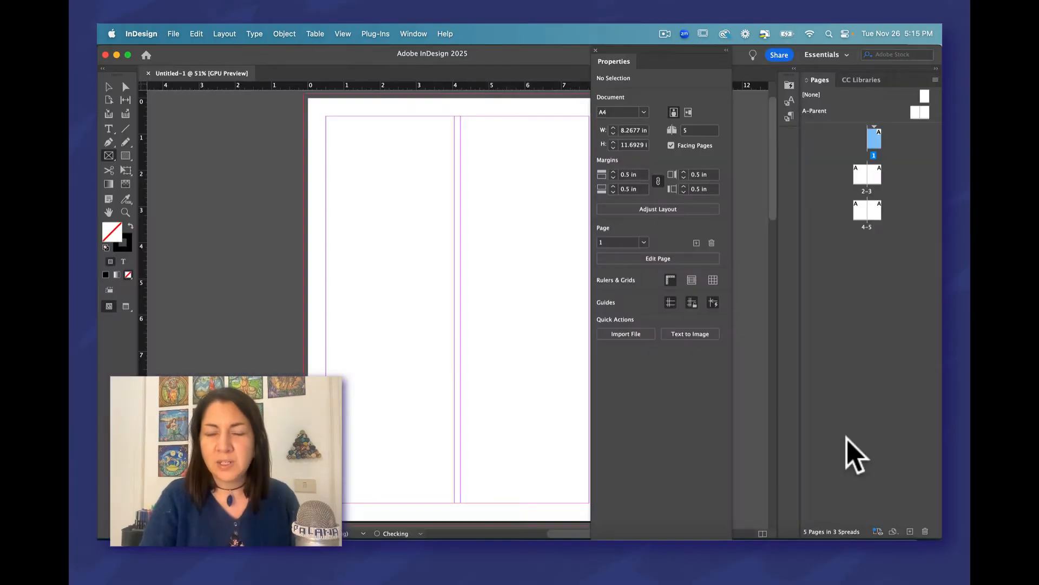
Move the Properties panel clear of the page and view pages 2 and 3 as a facing spread.
left_click_drag(687, 57, 731, 87)
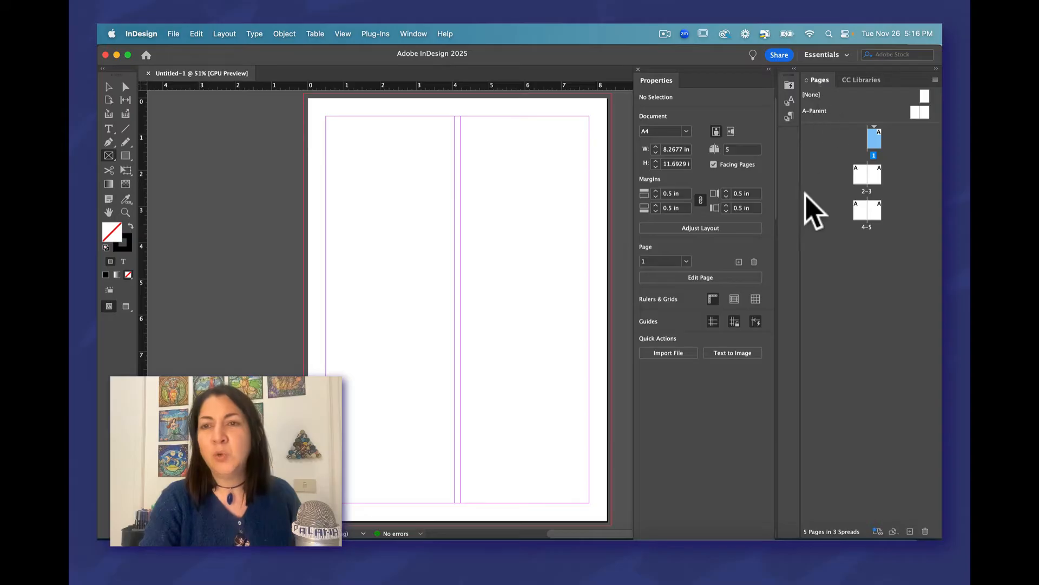
double_click(862, 172)
double_click(875, 175)
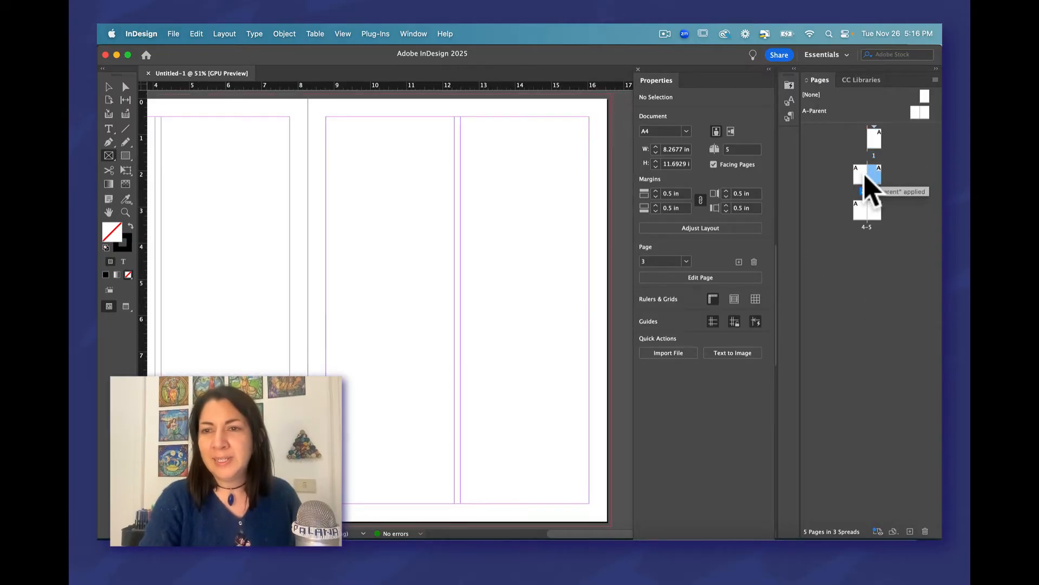
double_click(865, 173)
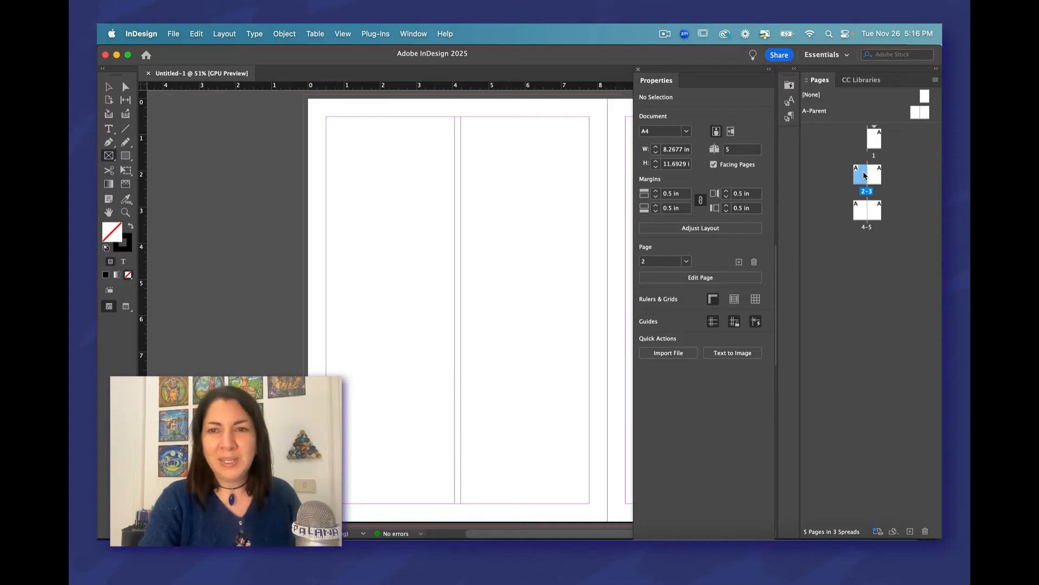
double_click(876, 175)
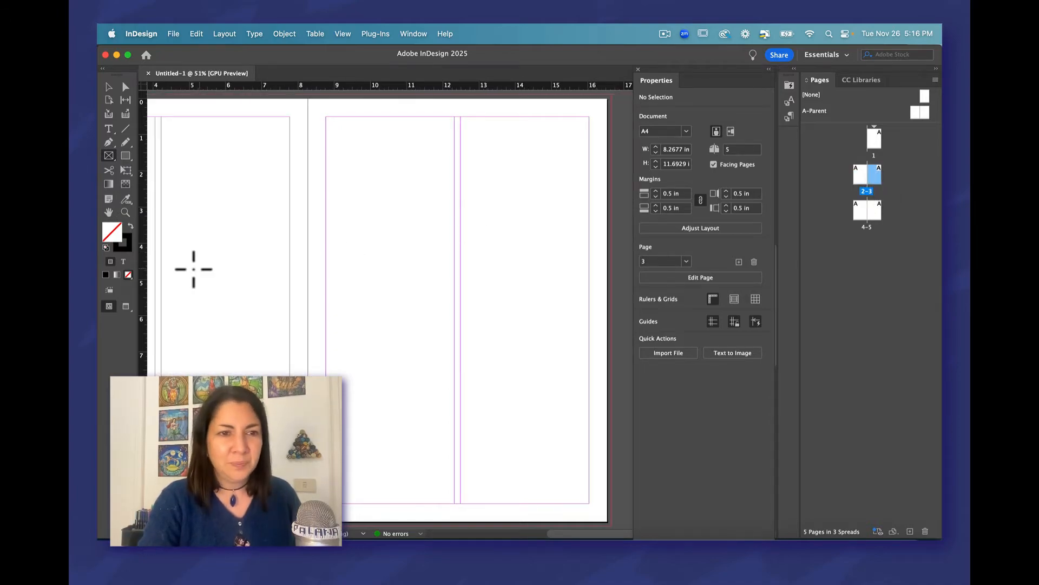
left_click(124, 212)
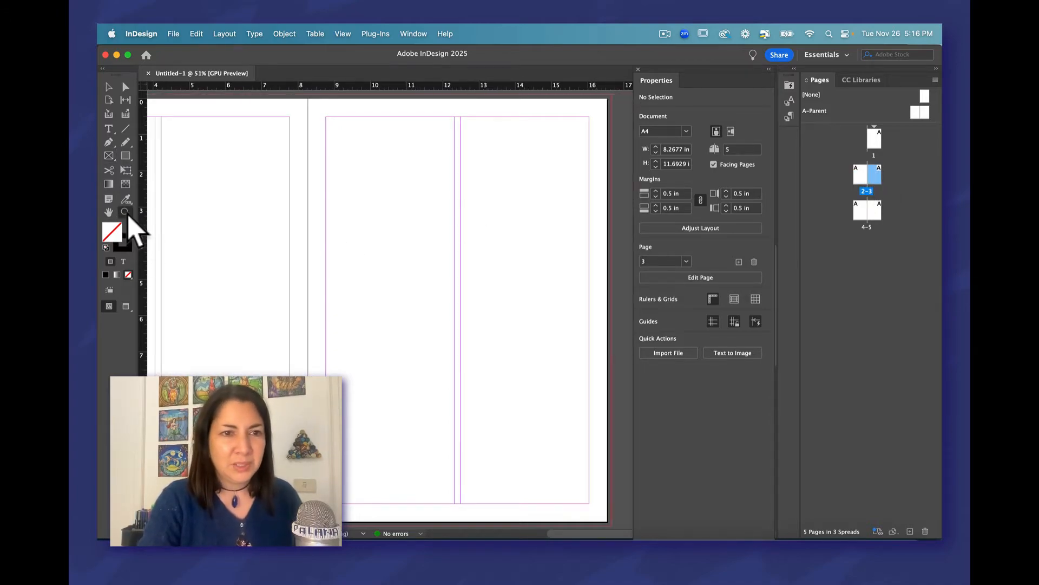
left_click(283, 207, "alt")
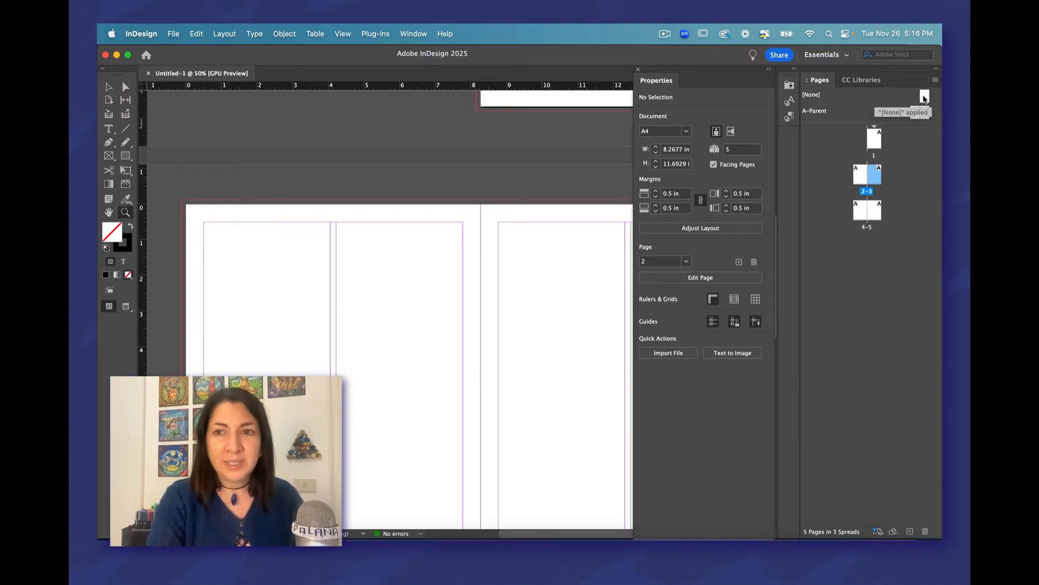
Add a two-page spread without a parent after page 5, and delete both of its pages.
left_click_drag(926, 96, 872, 254)
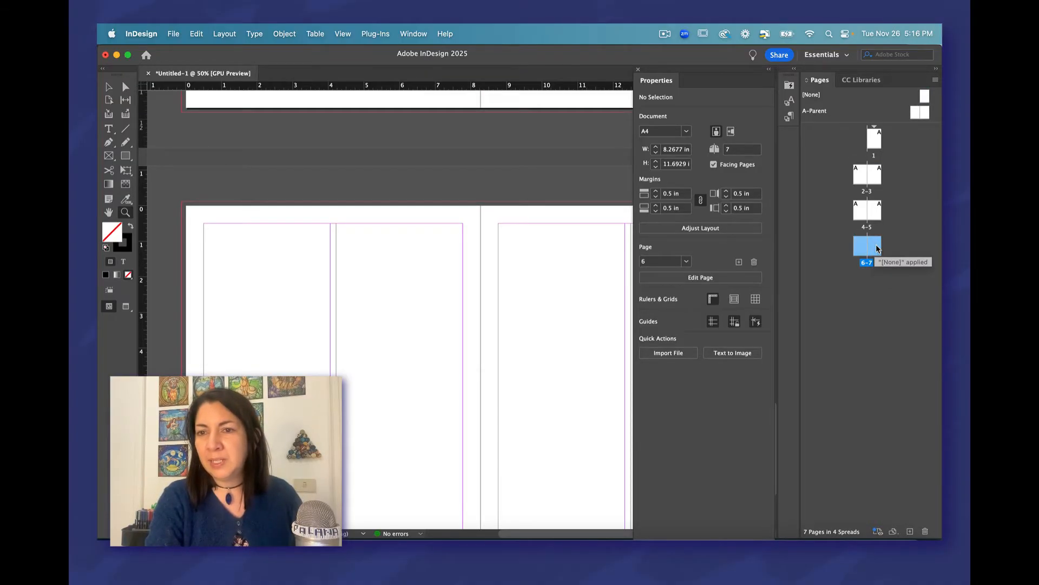
left_click(878, 251)
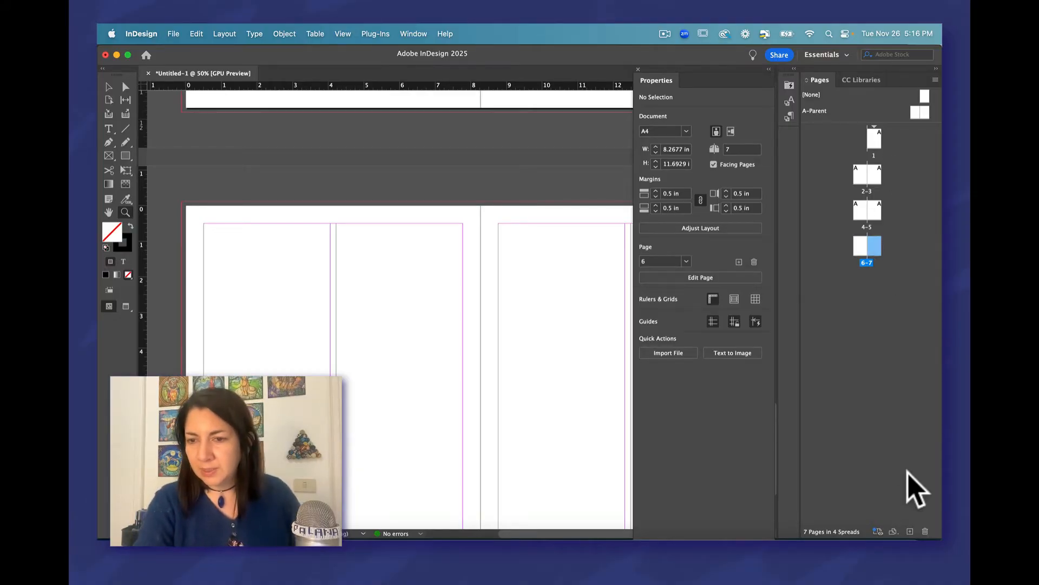
left_click(925, 532)
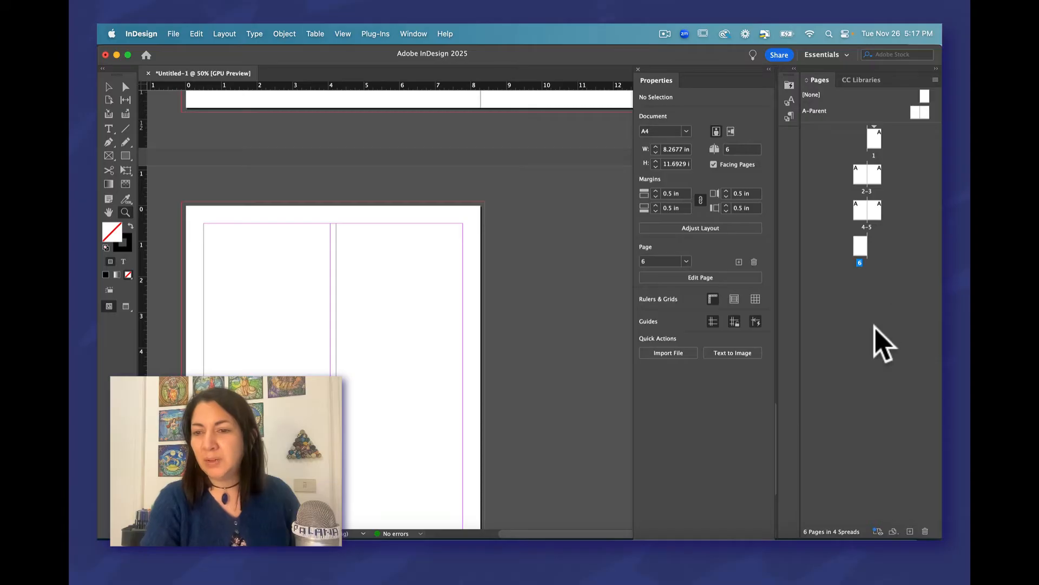
left_click_drag(861, 250, 925, 531)
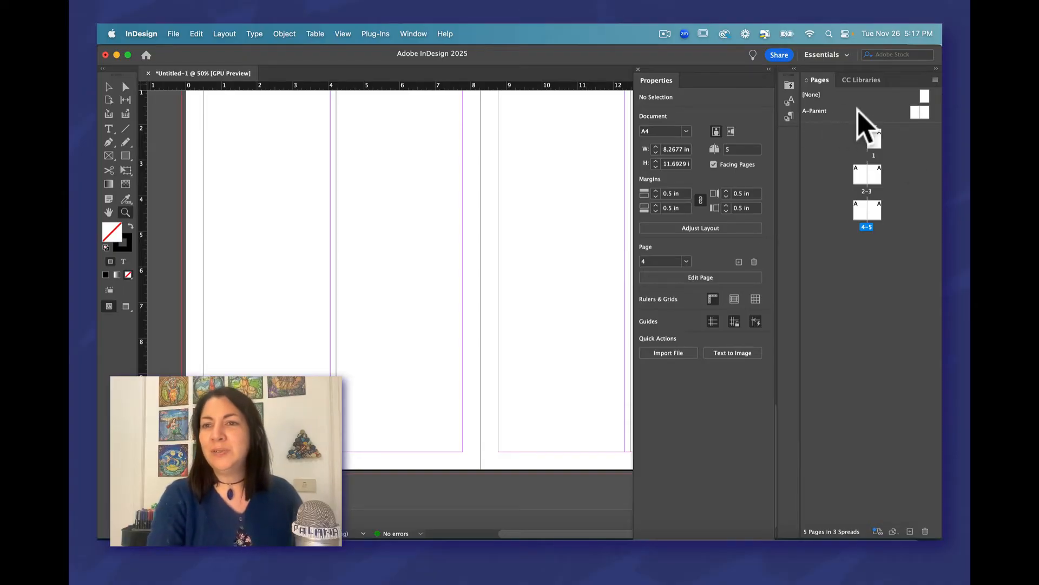
On the left page of A-Parent, draw a rectangle about 2.95 by 2.5 in and fill it with the C=100 M=0 Y=0 swatch.
double_click(917, 115)
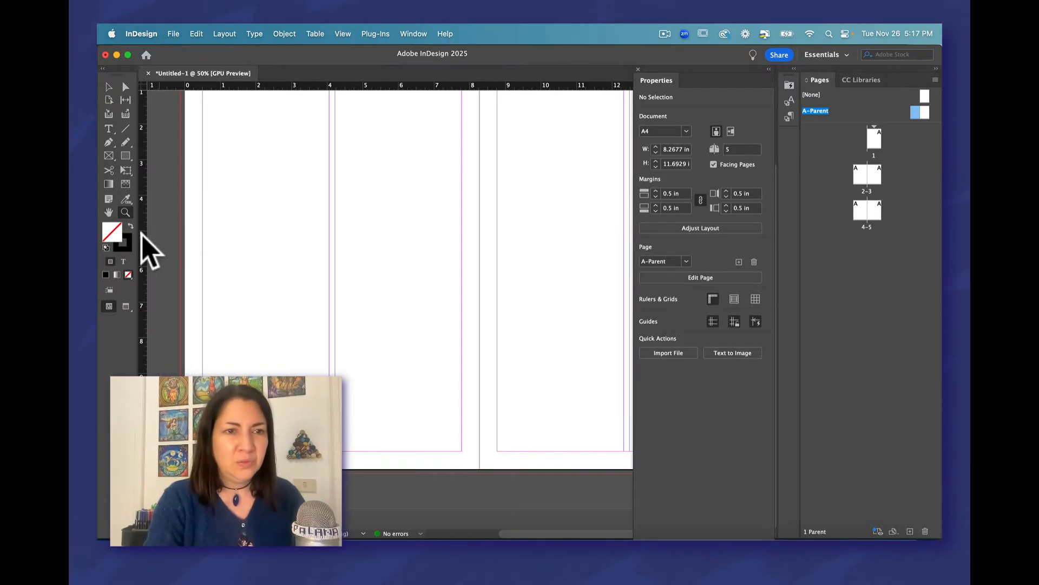
left_click(320, 216, "alt")
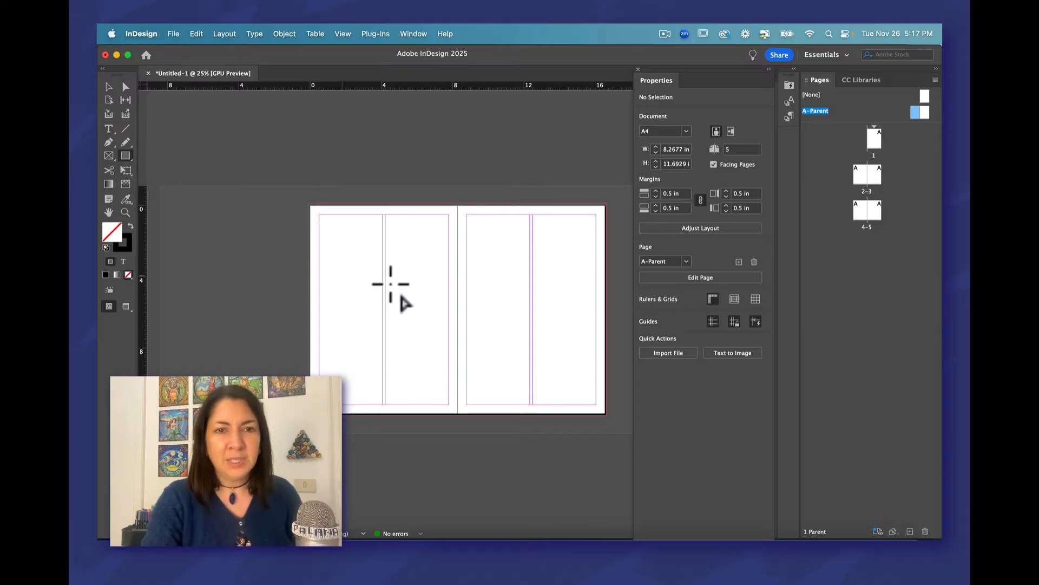
left_click_drag(343, 264, 396, 309)
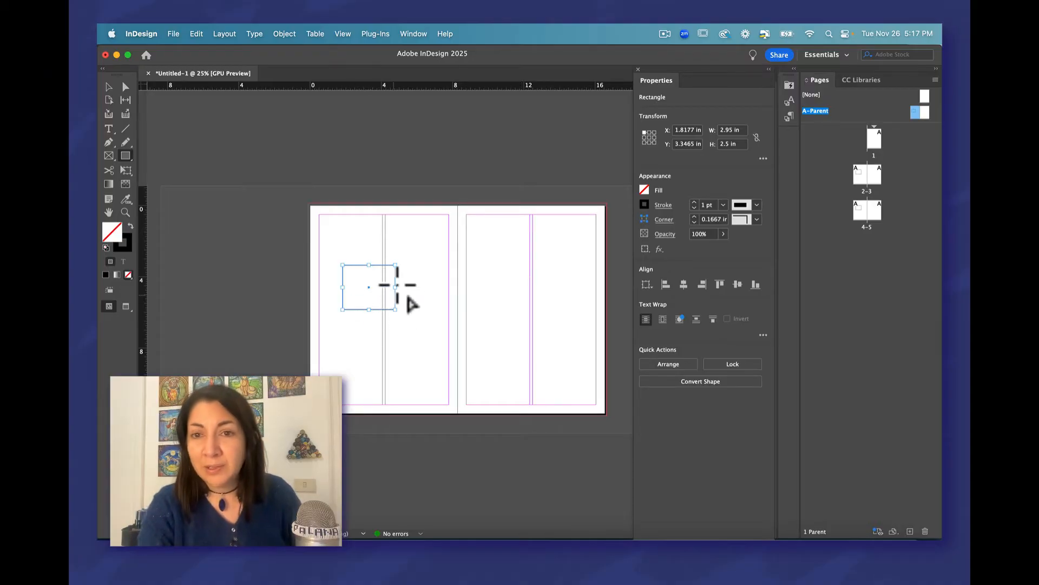
left_click(645, 190)
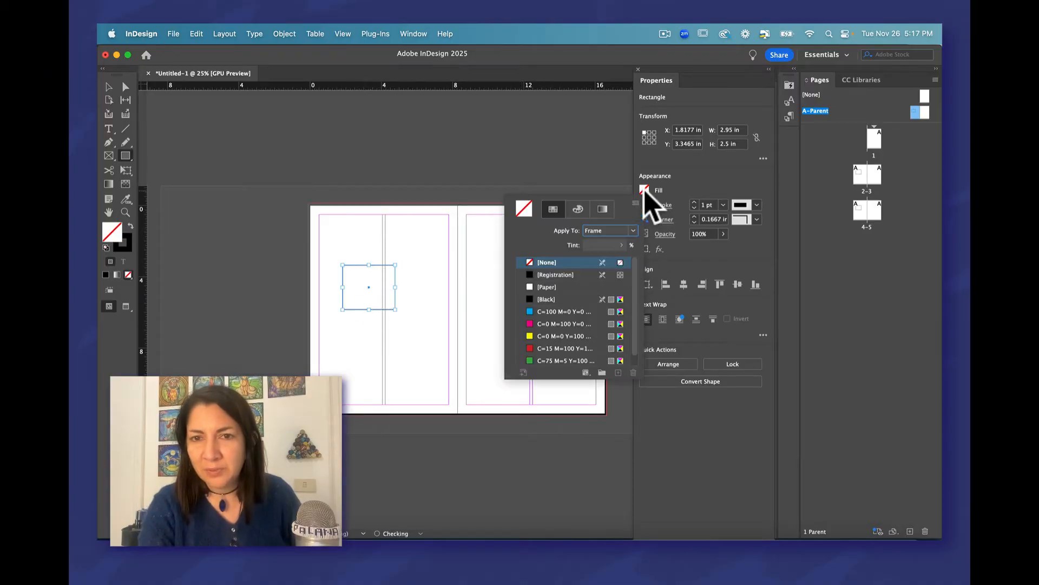
left_click(532, 312)
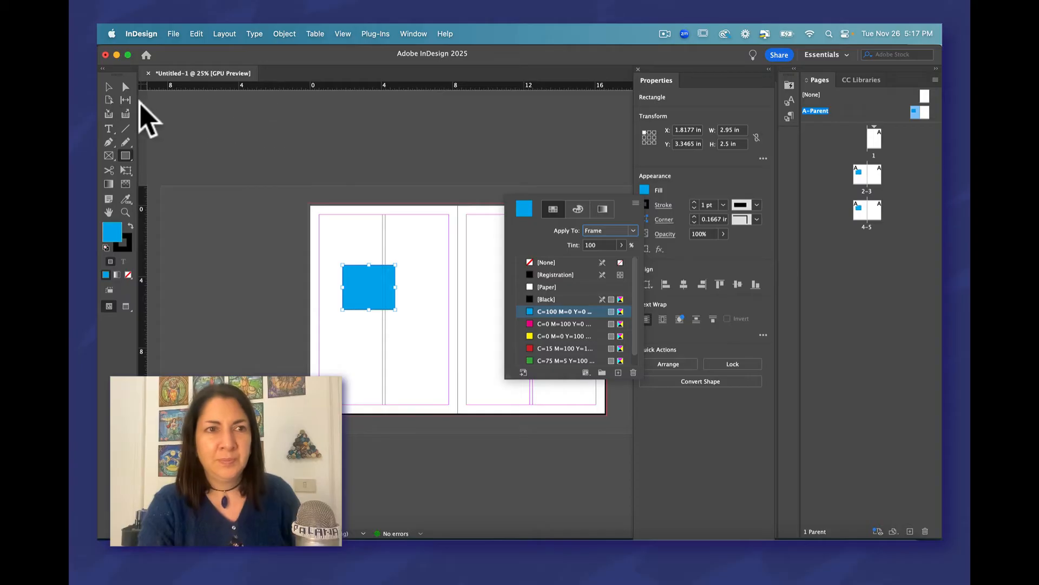
left_click(106, 82)
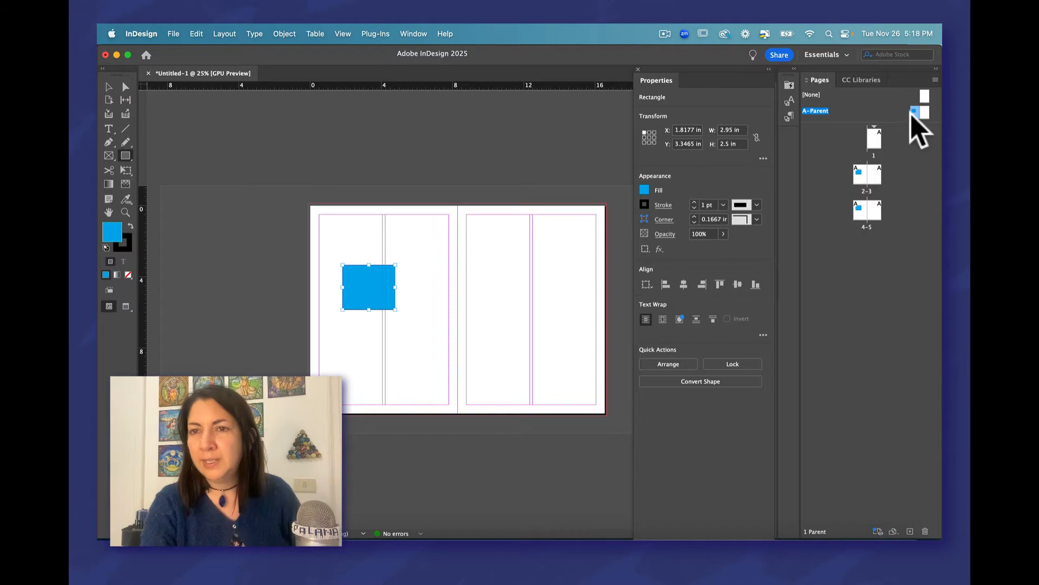
Check page 1 and the 2-3 spread for the parent's blue rectangle, and apply the [None] parent to page 1.
double_click(874, 140)
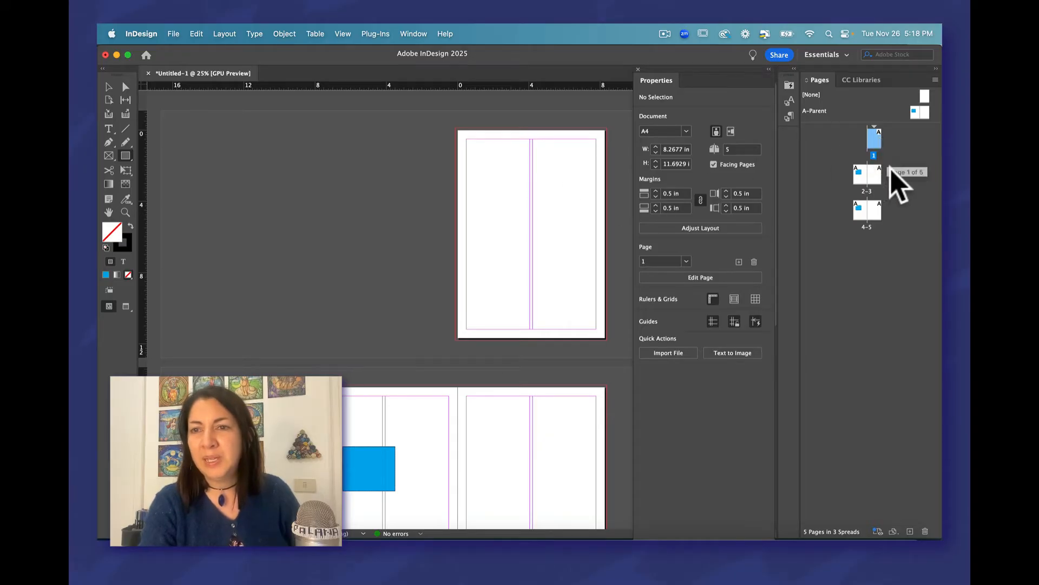
double_click(862, 181)
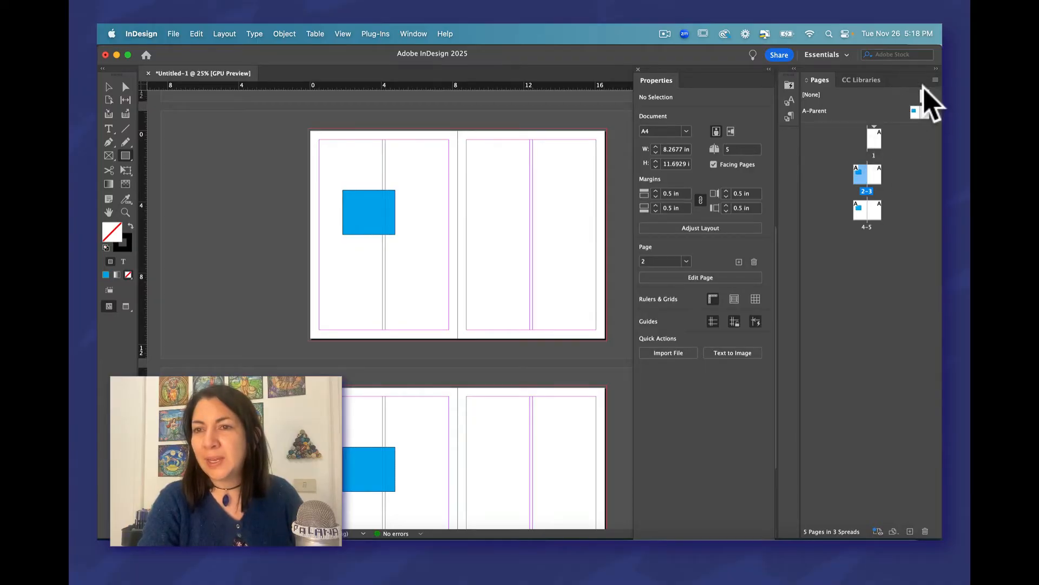
left_click_drag(927, 105, 876, 145)
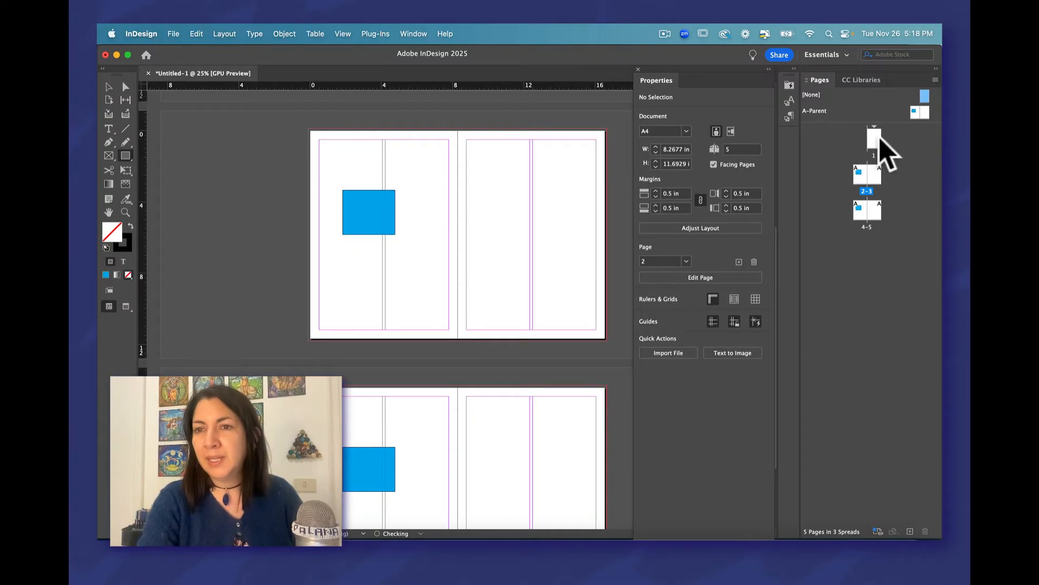
Apply the [None] parent to pages 2, 3, 4 and 5.
left_click_drag(924, 102, 861, 187)
left_click_drag(928, 112, 877, 186)
left_click_drag(928, 104, 858, 221)
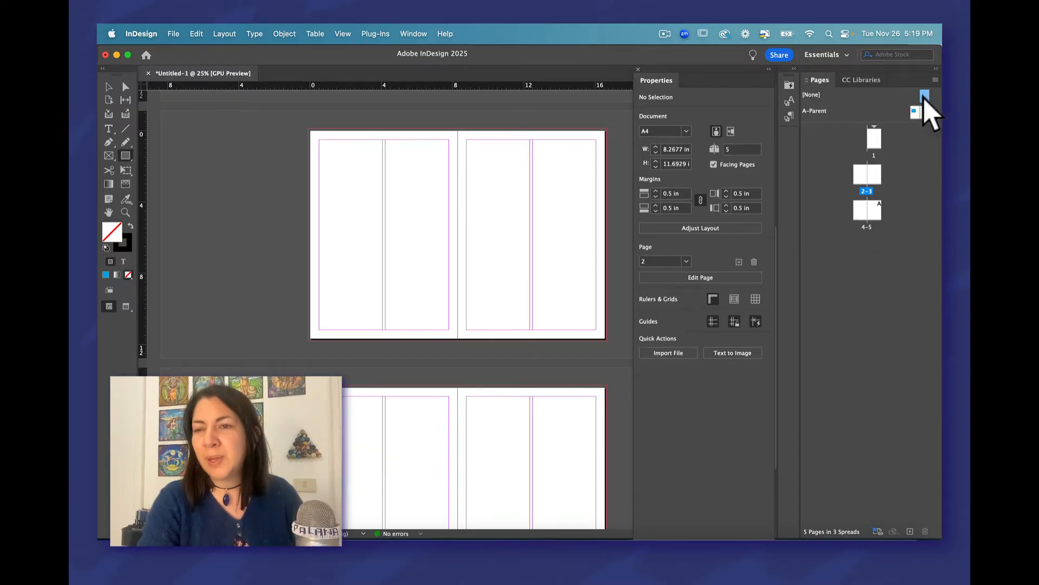
left_click_drag(927, 109, 880, 221)
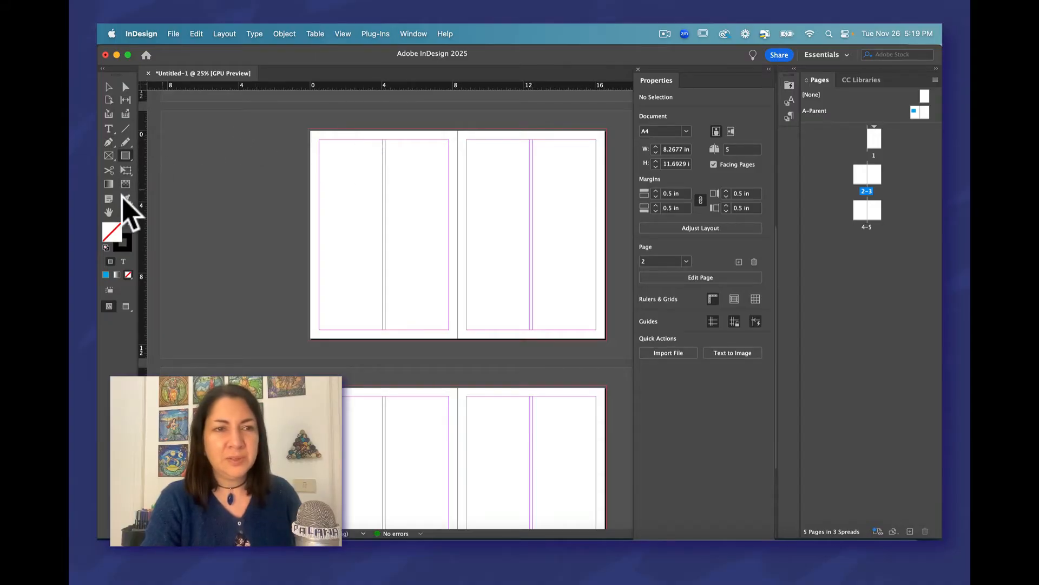
Draw a rectangle frame about 8.39 by 6.28 in across the upper half of page 2, starting at the bleed.
left_click(108, 155)
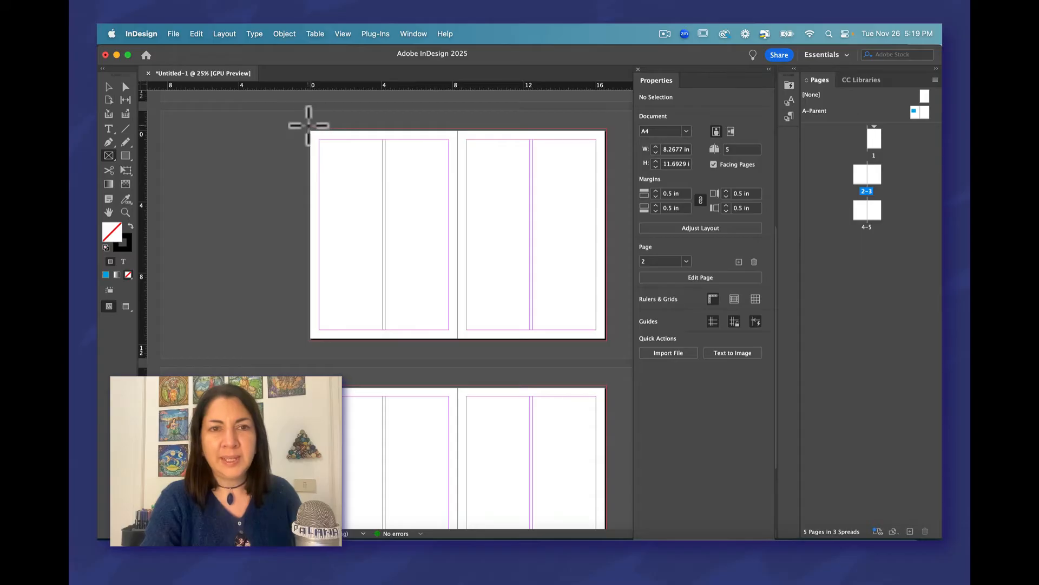
left_click_drag(309, 125, 458, 237)
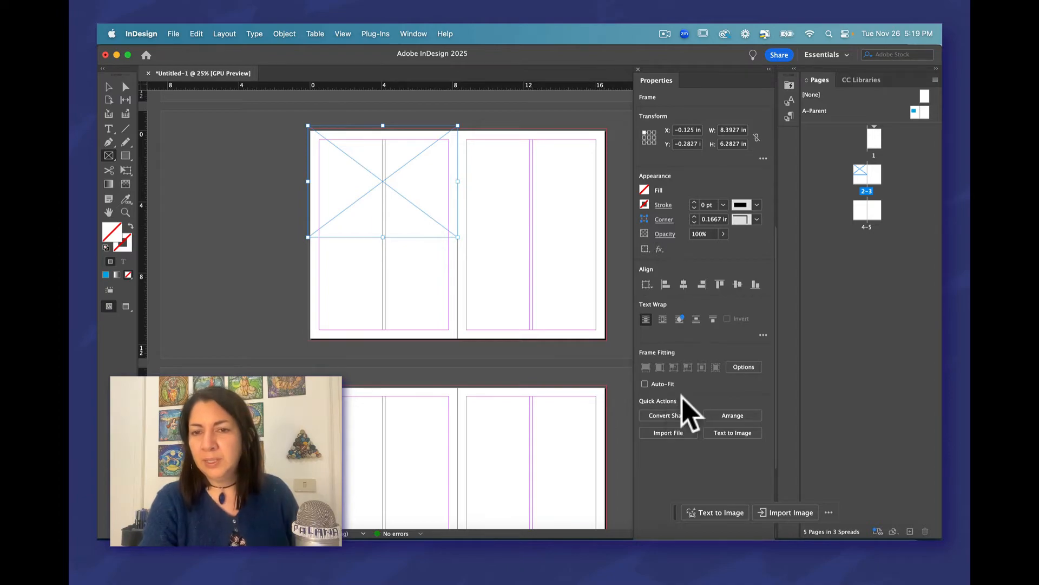
Browse from Documents through the final project folder to its images folder for a file to import, and cancel the import.
left_click(671, 435)
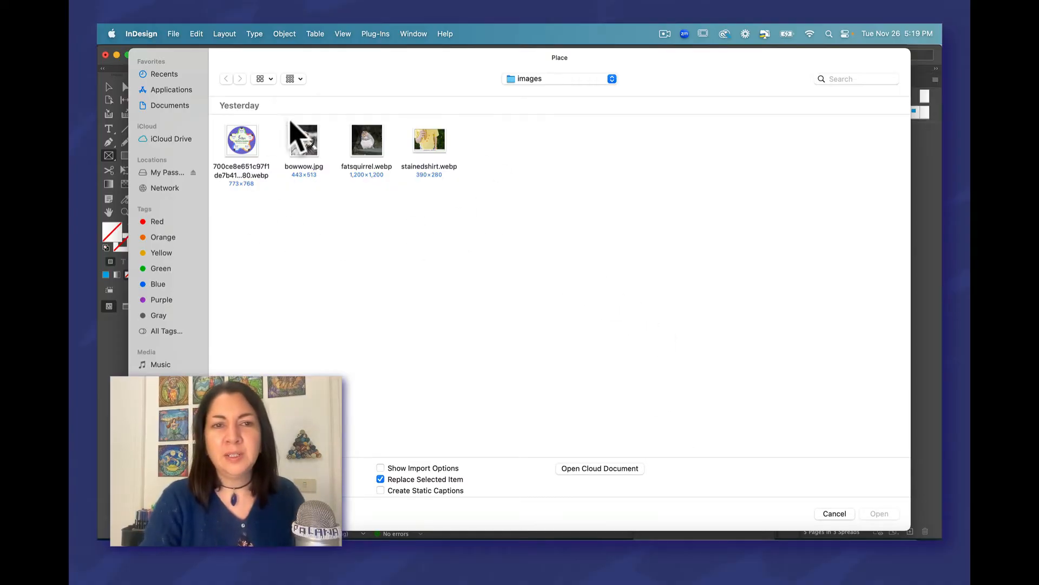
left_click(612, 79)
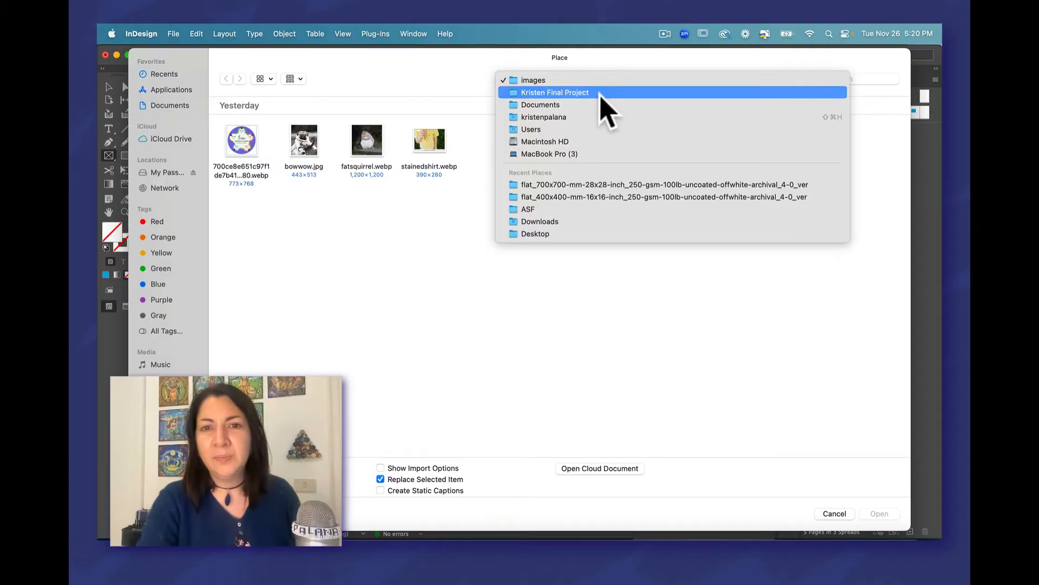
left_click(458, 82)
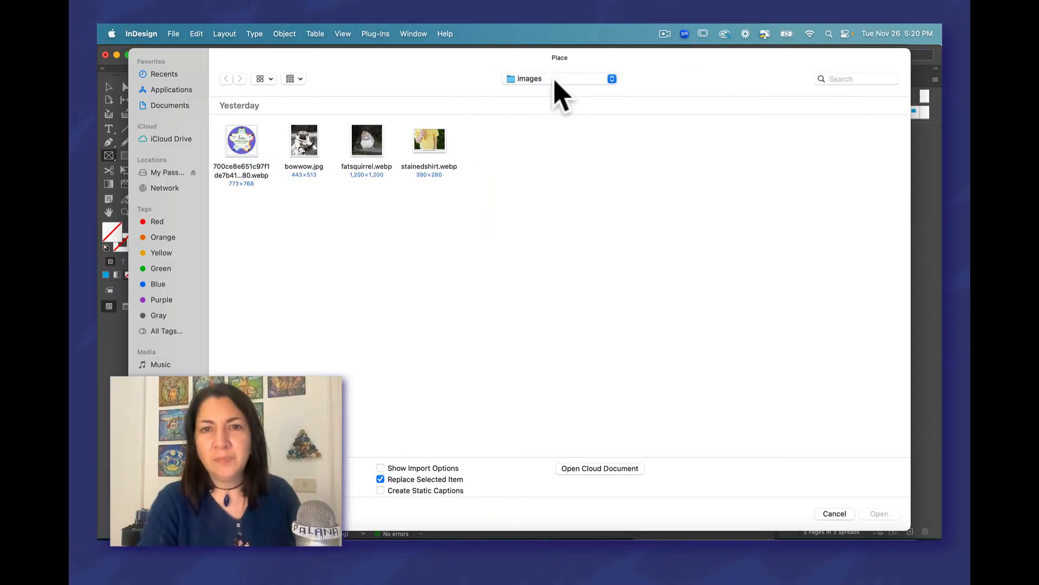
left_click(556, 81)
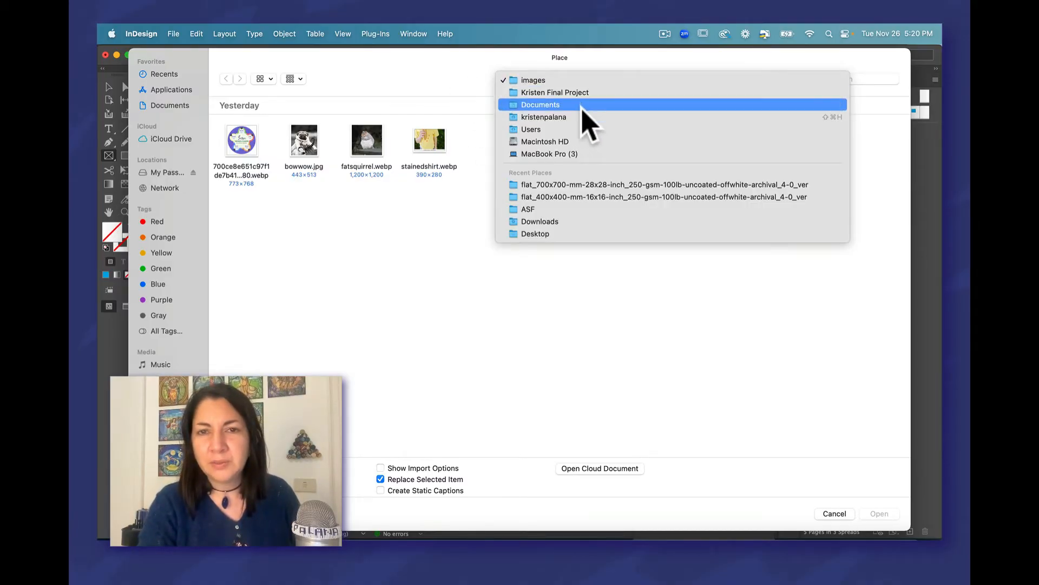
left_click(582, 106)
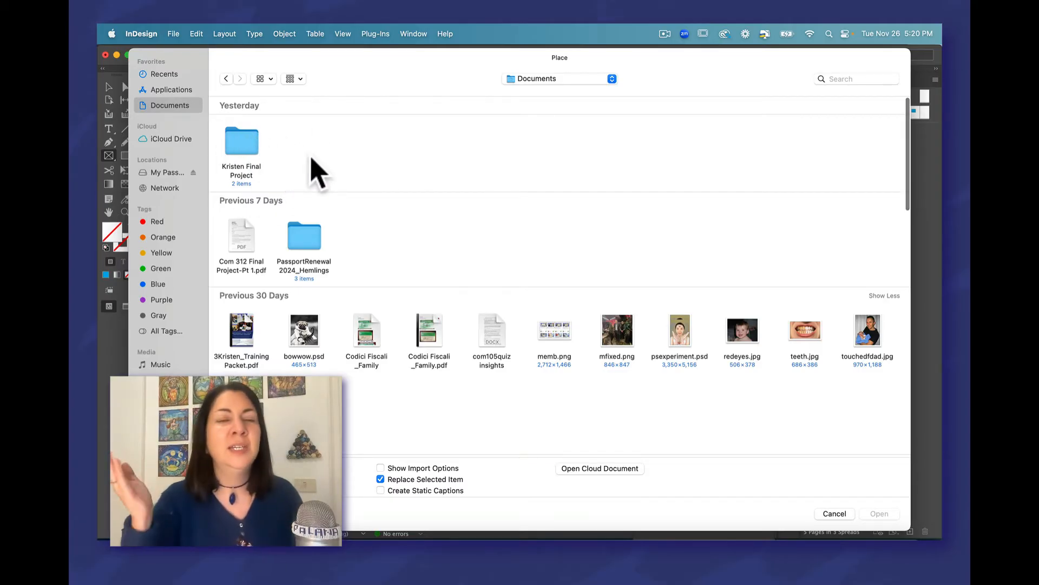
double_click(247, 144)
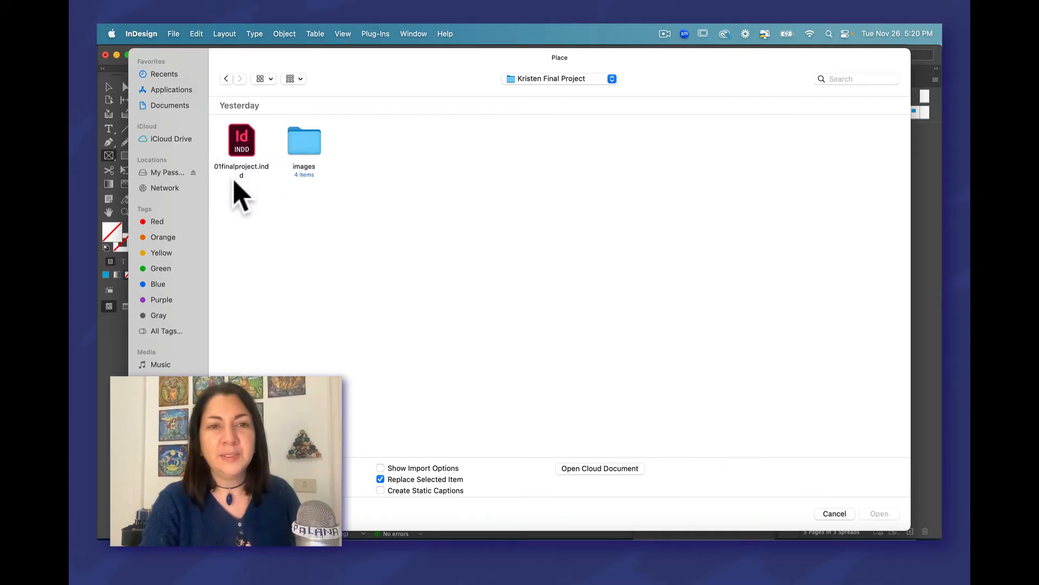
double_click(312, 146)
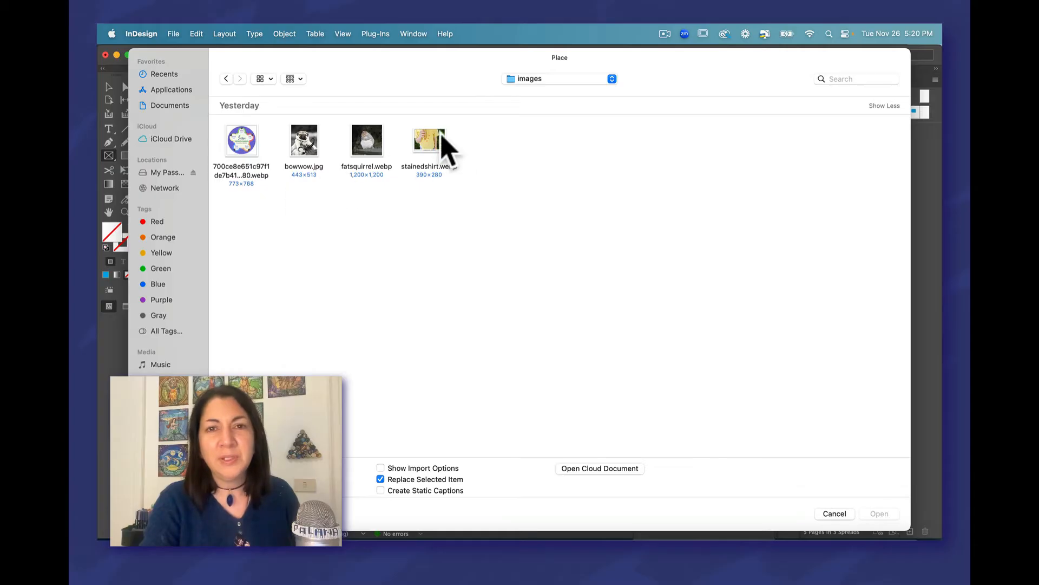
left_click(842, 516)
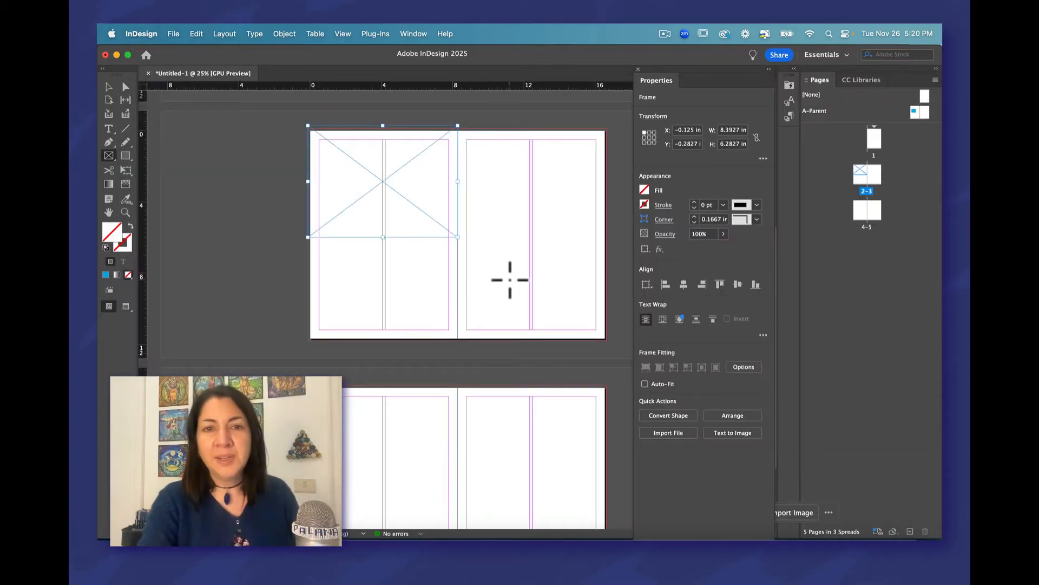
Import stainedshirt.webp into the frame on page 2 and make it fill the frame proportionally.
left_click(110, 89)
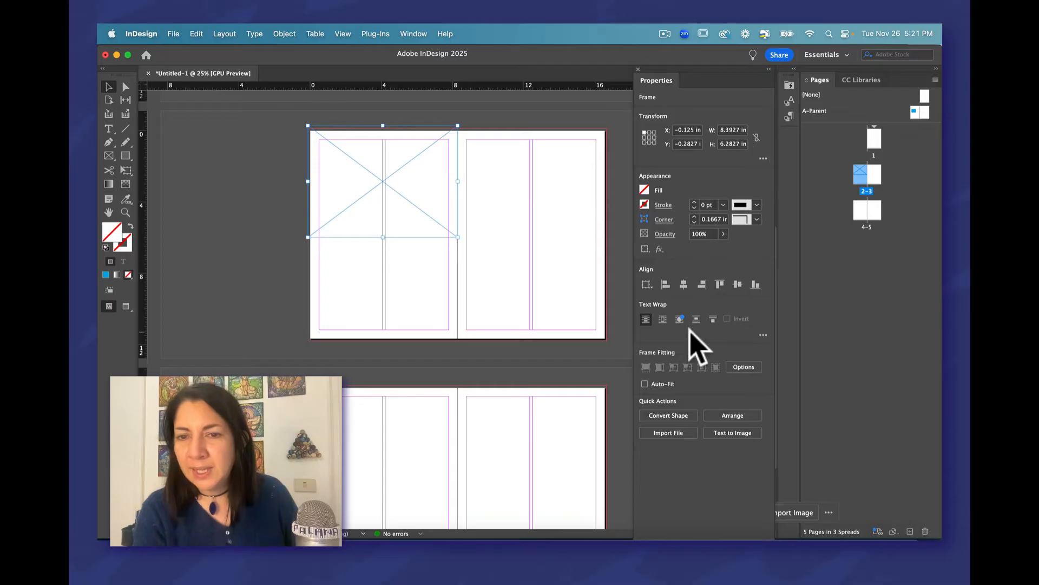
left_click(671, 433)
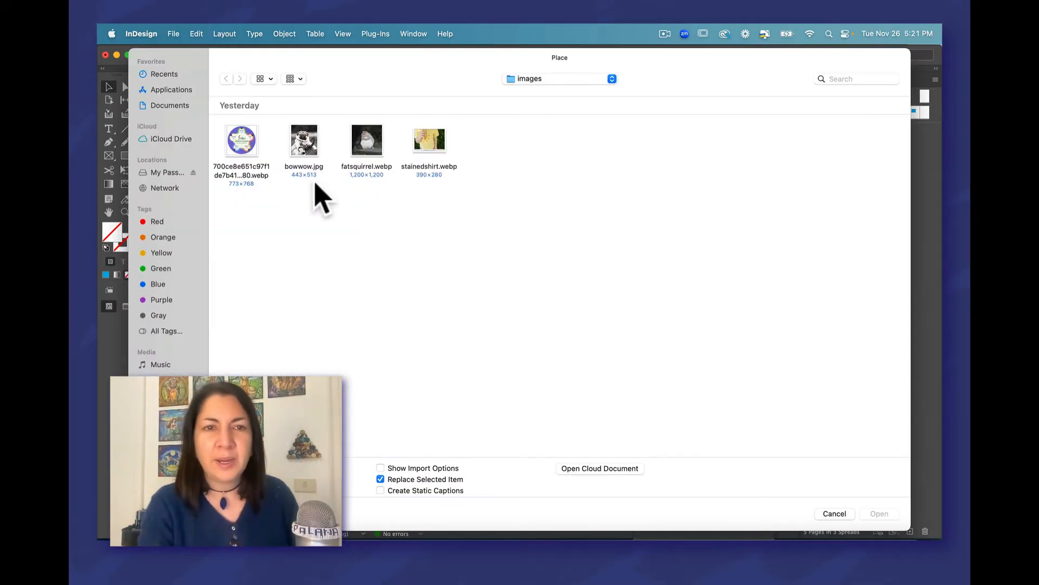
left_click(312, 143)
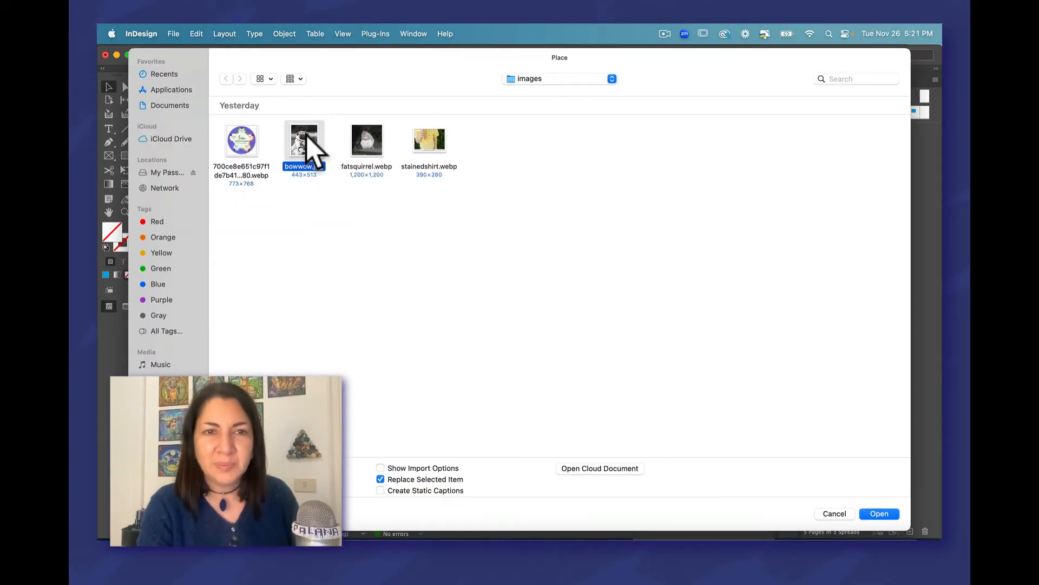
left_click(429, 142)
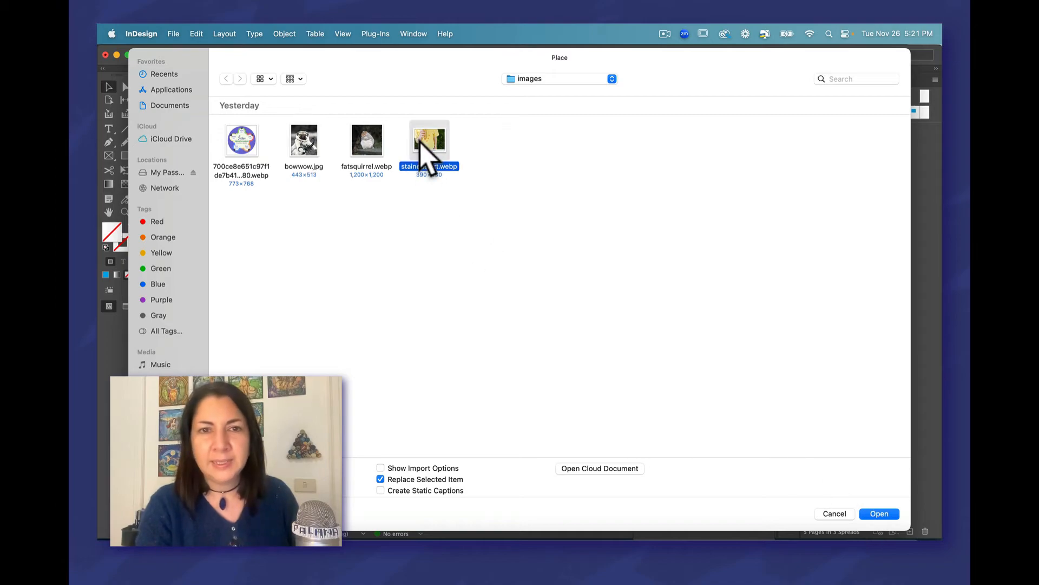
left_click(879, 514)
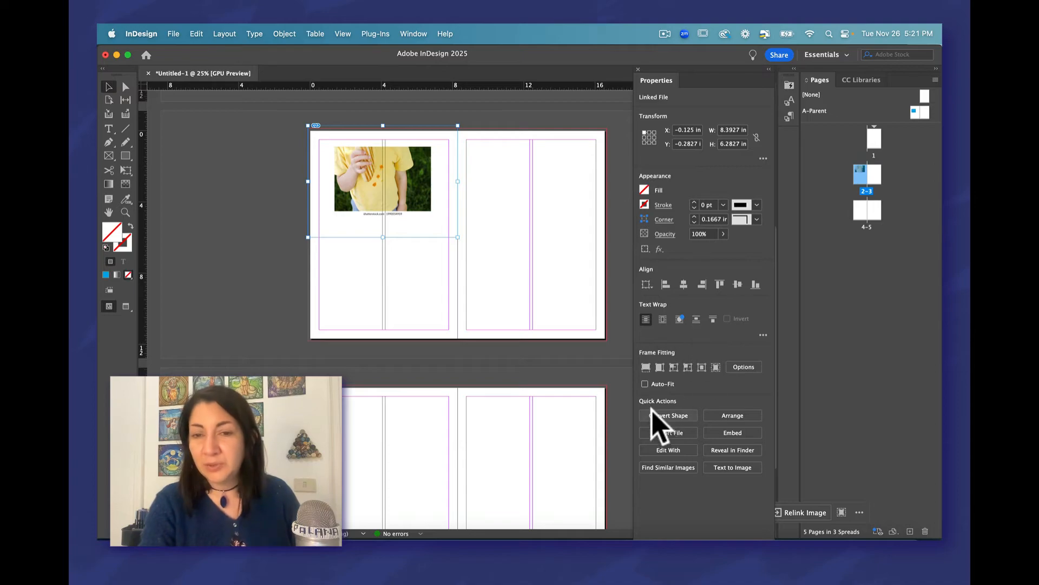
left_click(646, 369)
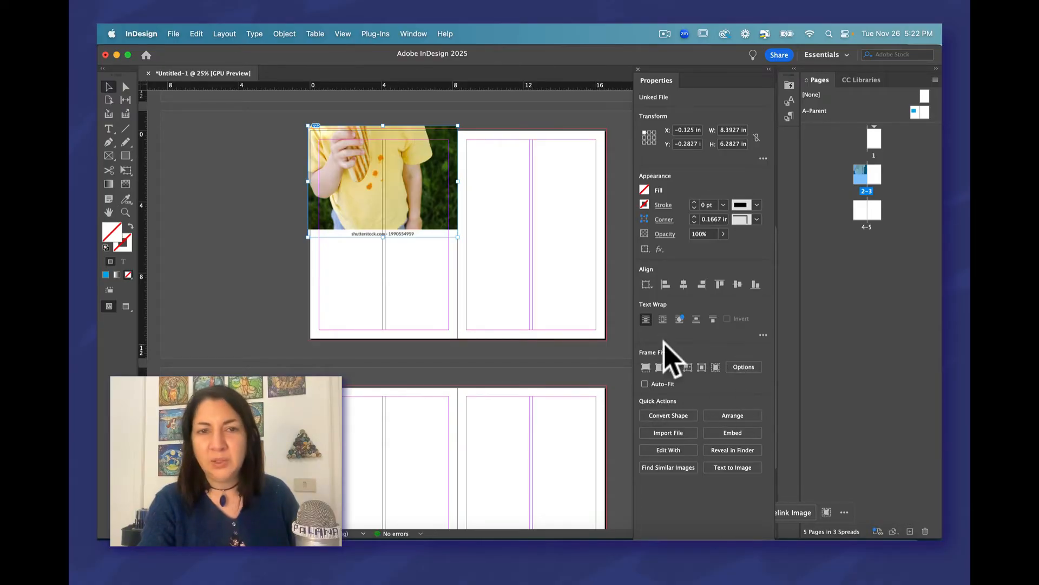
Replace the shirt photo in the frame with fatsquirrel.webp.
key("super+equal")
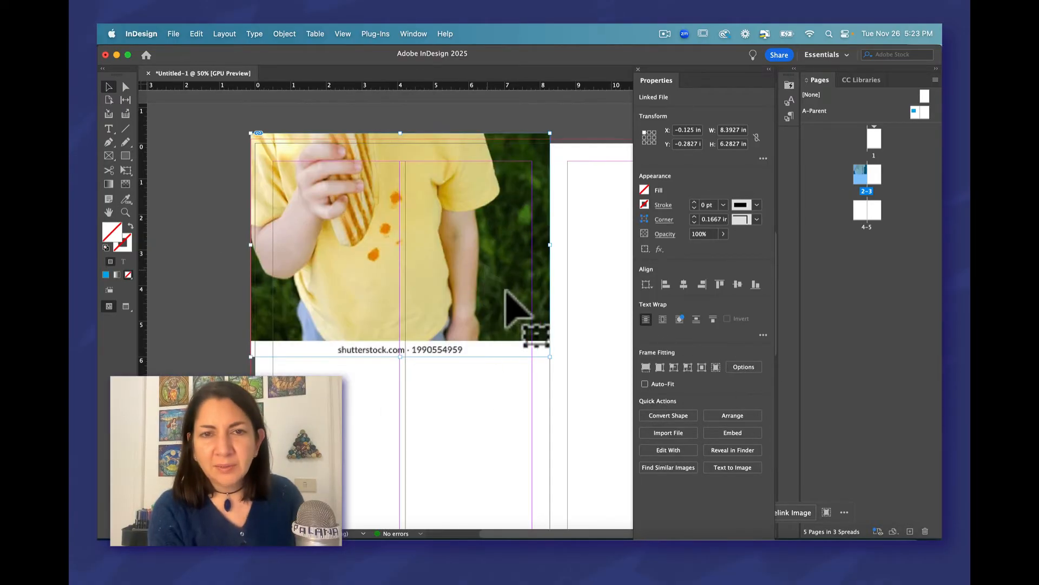
left_click(678, 436)
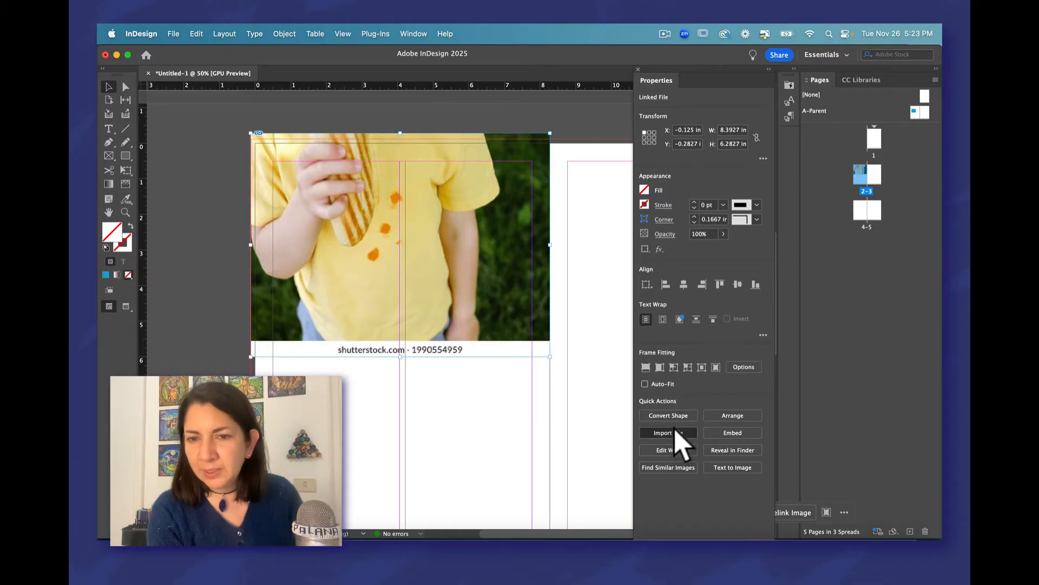
left_click(365, 153)
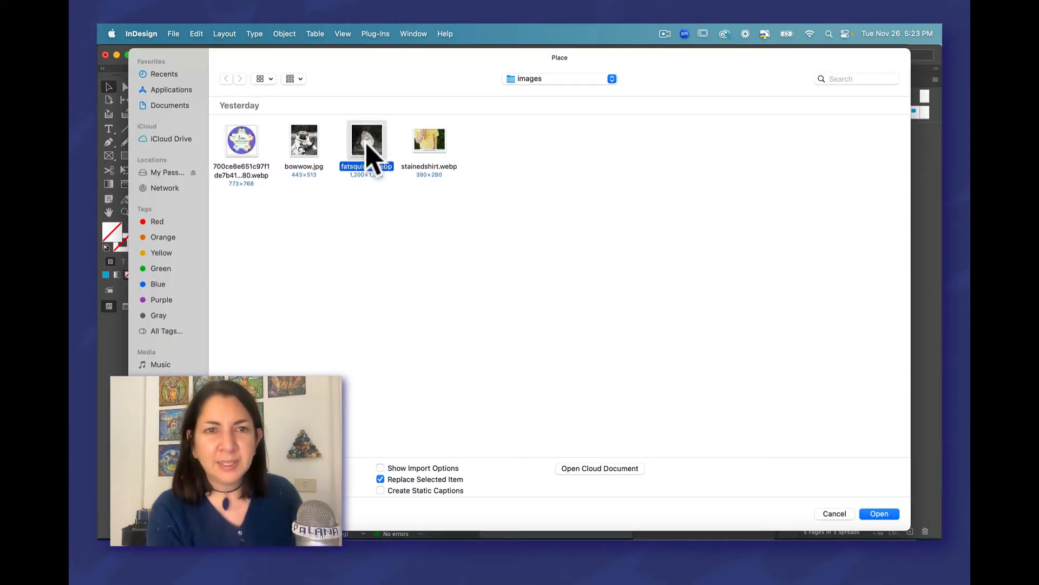
left_click(309, 148)
left_click(361, 157)
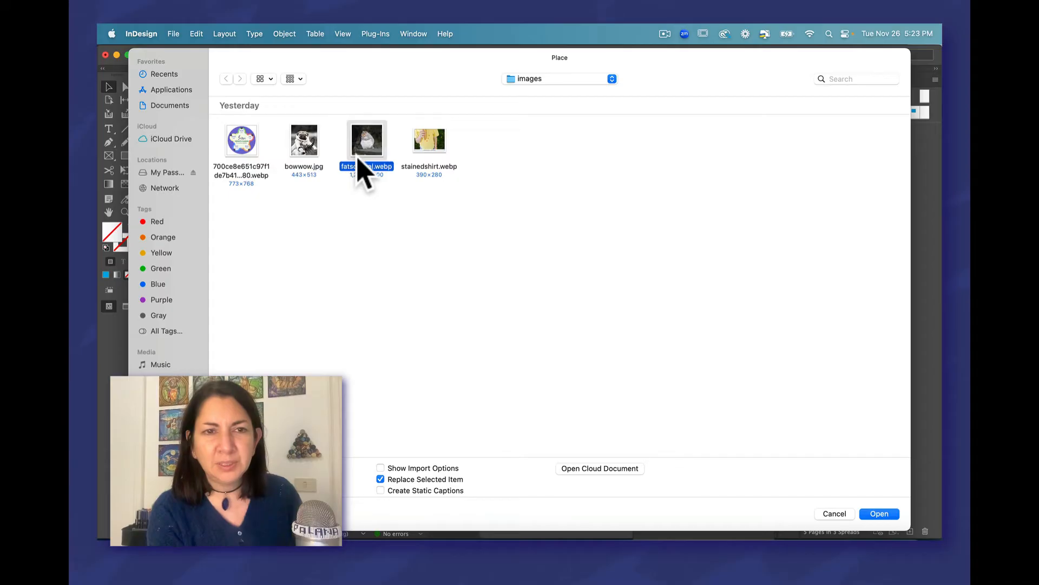
left_click(878, 514)
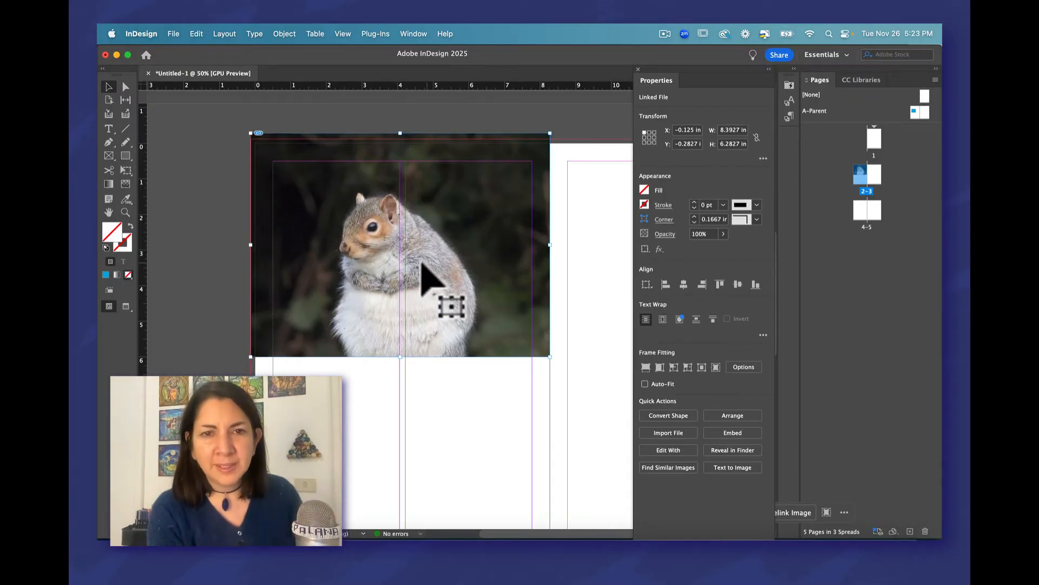
Shift the squirrel image up about 1.36 in within its frame to show the whole animal, and deselect it.
double_click(389, 227)
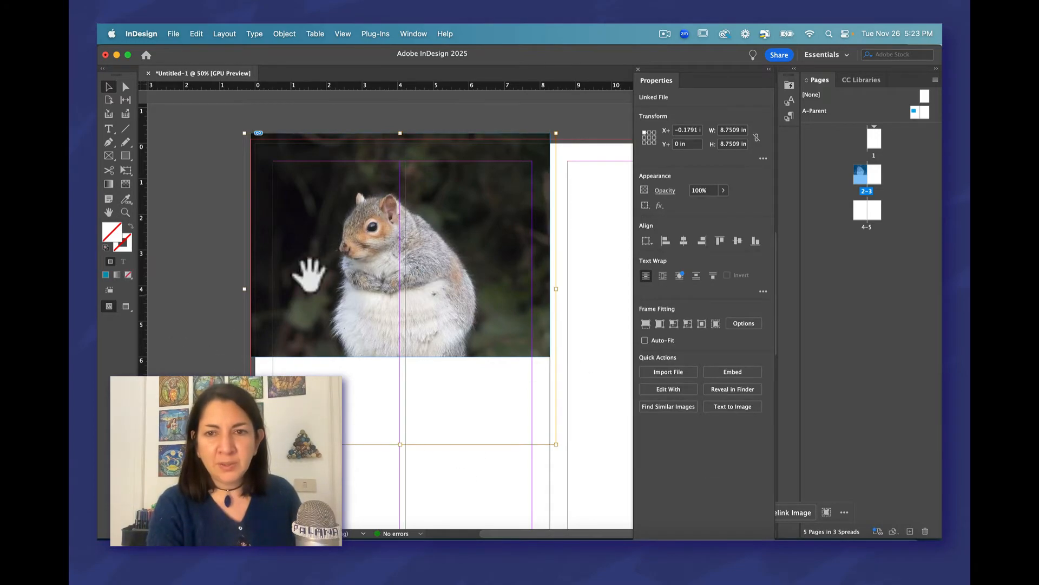
left_click_drag(458, 328, 458, 274)
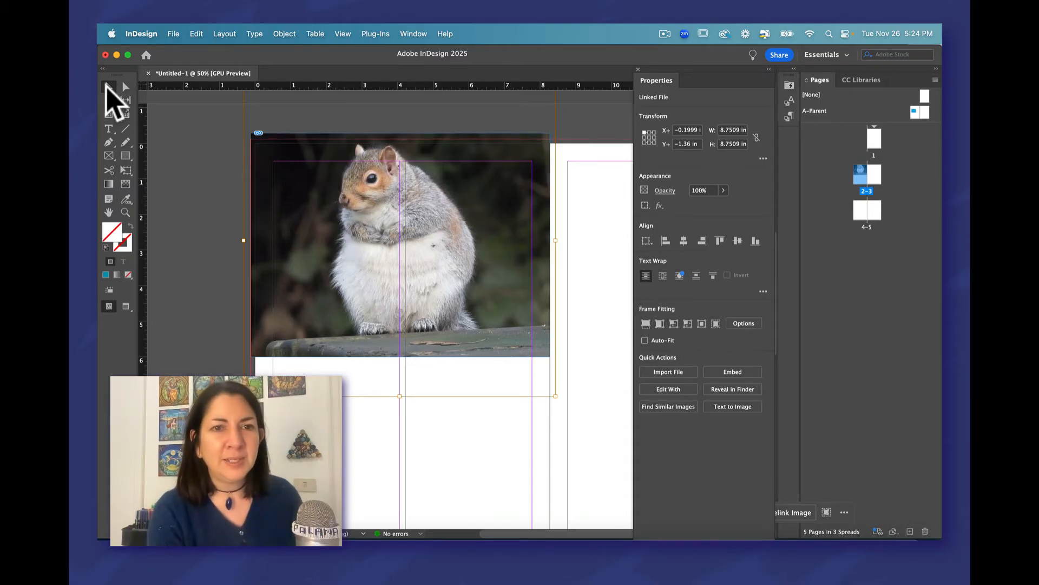
left_click(167, 140)
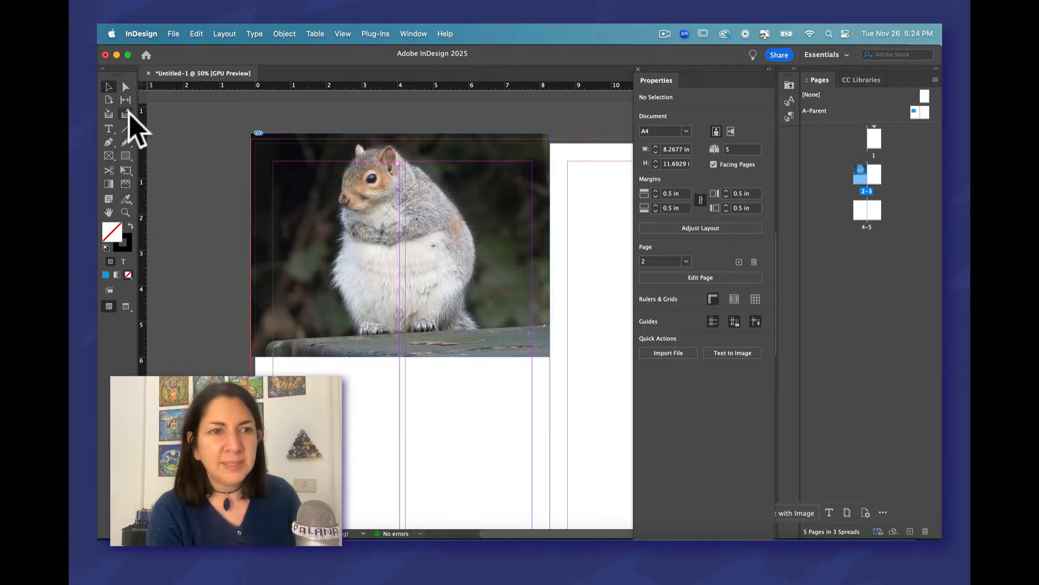
Below the squirrel image, add a text frame about 8.27 by 2.18 in reading "Why Are the Animals So Fat?" at 72 pt.
left_click(109, 129)
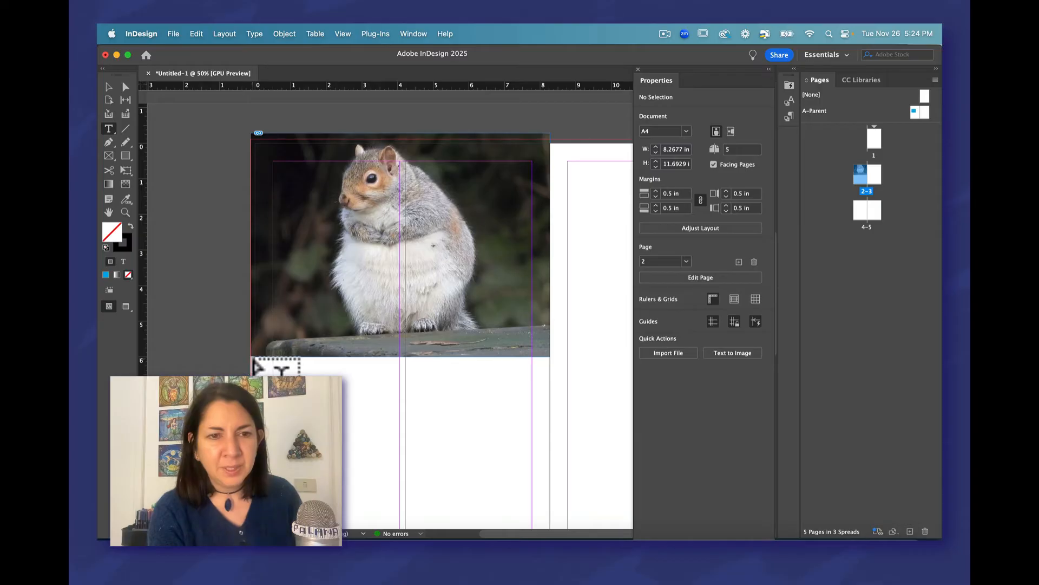
left_click_drag(254, 359, 550, 435)
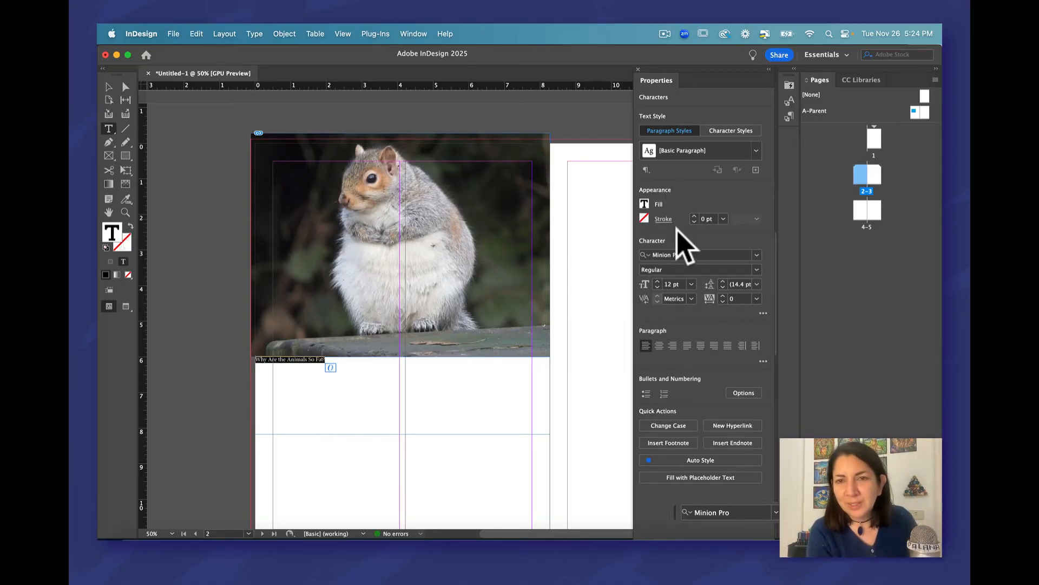
left_click(692, 284)
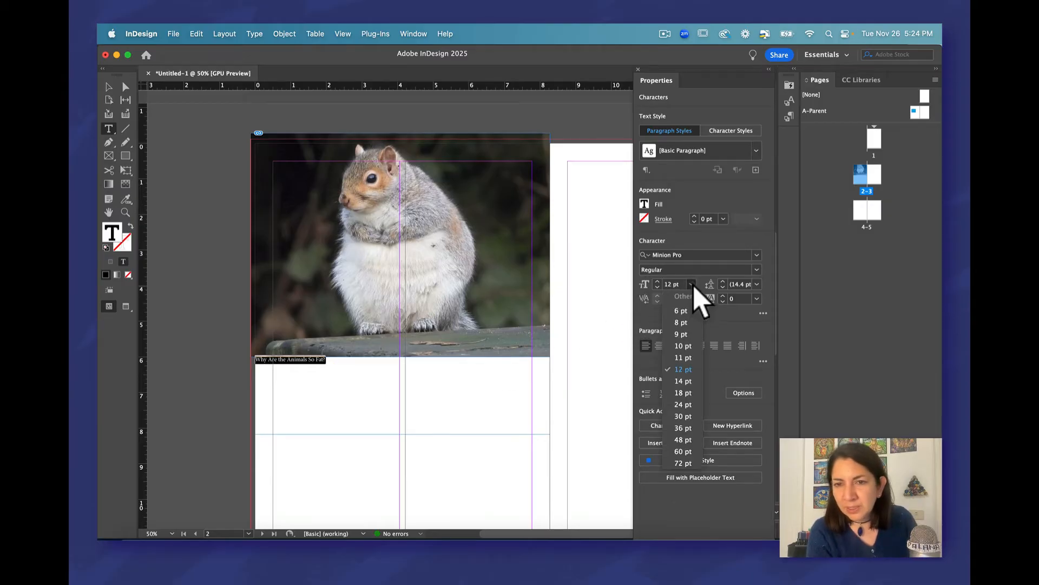
left_click(681, 463)
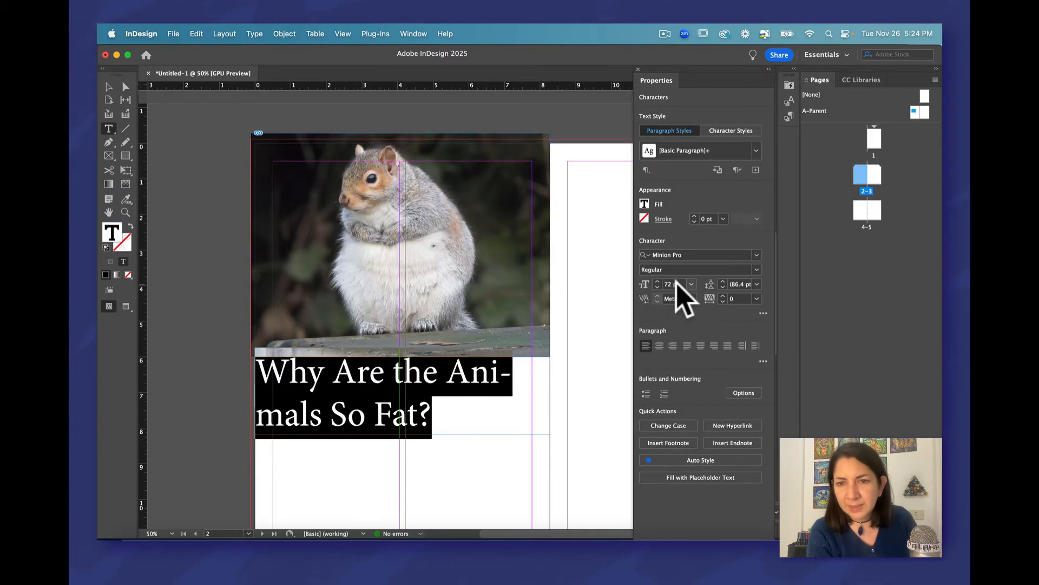
Break the headline onto a second line before "Animals" and move its text frame slightly down to about Y 6.22 in.
left_click(450, 373)
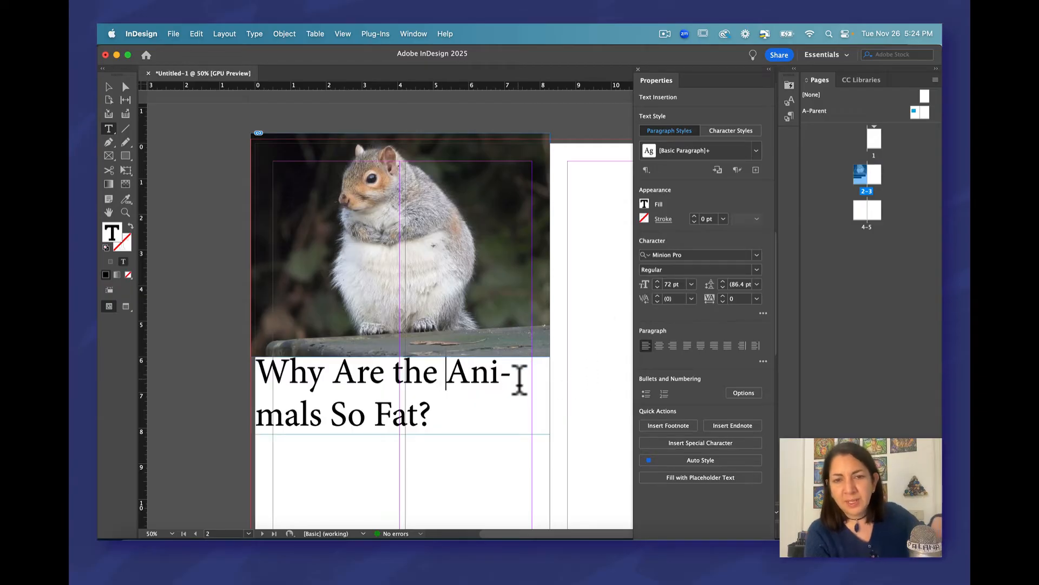
key("shift+Return")
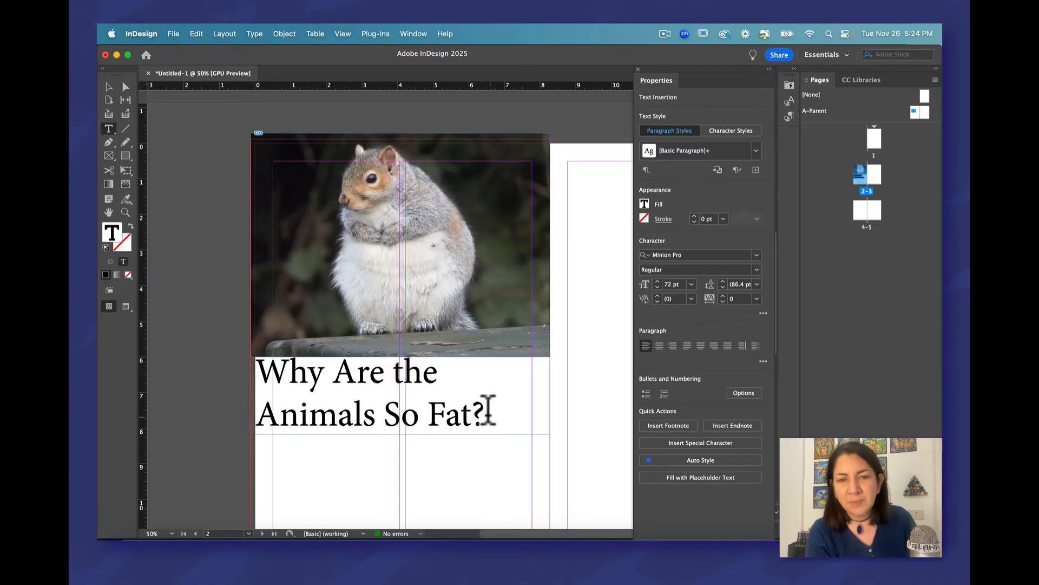
left_click(109, 86)
left_click_drag(324, 378, 325, 384)
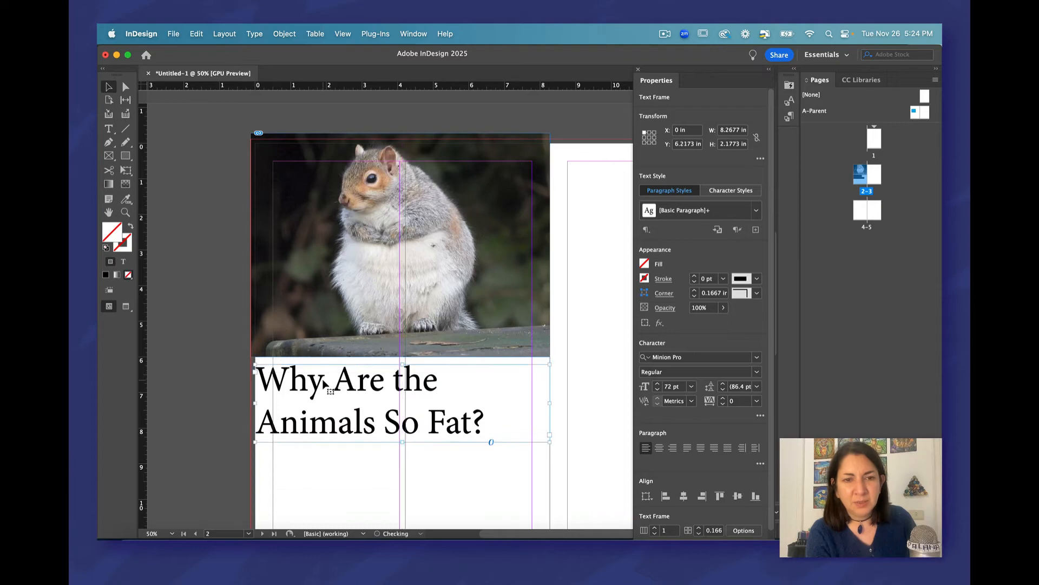
left_click(213, 353)
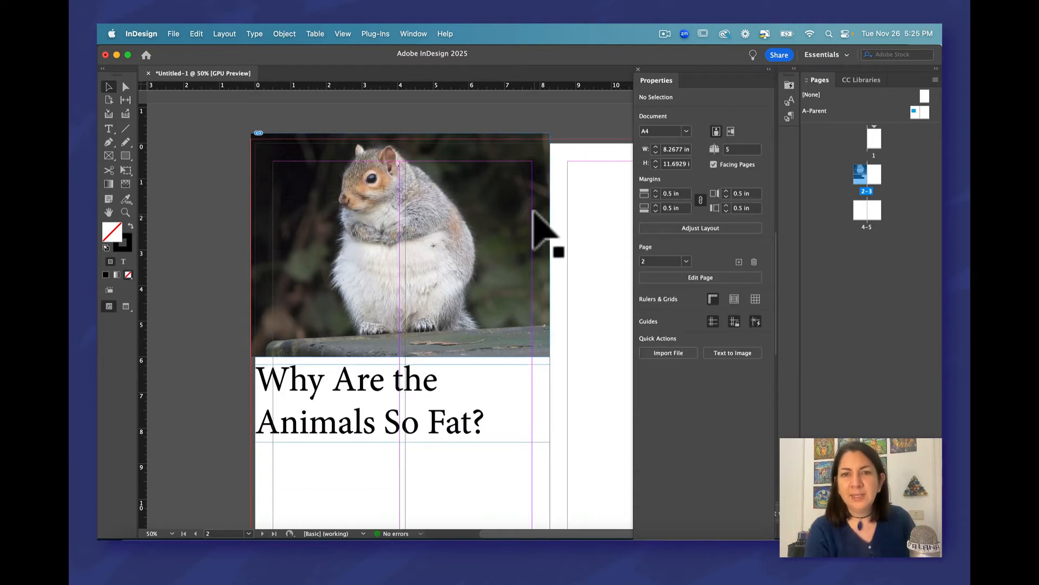
Add a text frame about 3.55 by 2.63 in under the headline, in the left column of page 2.
left_click(125, 212)
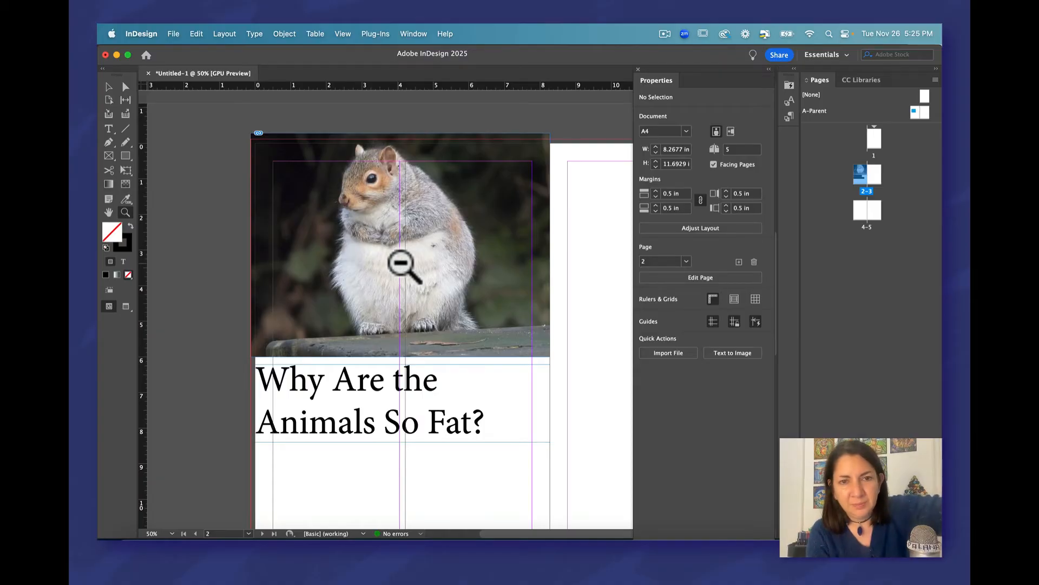
left_click(453, 265, "alt")
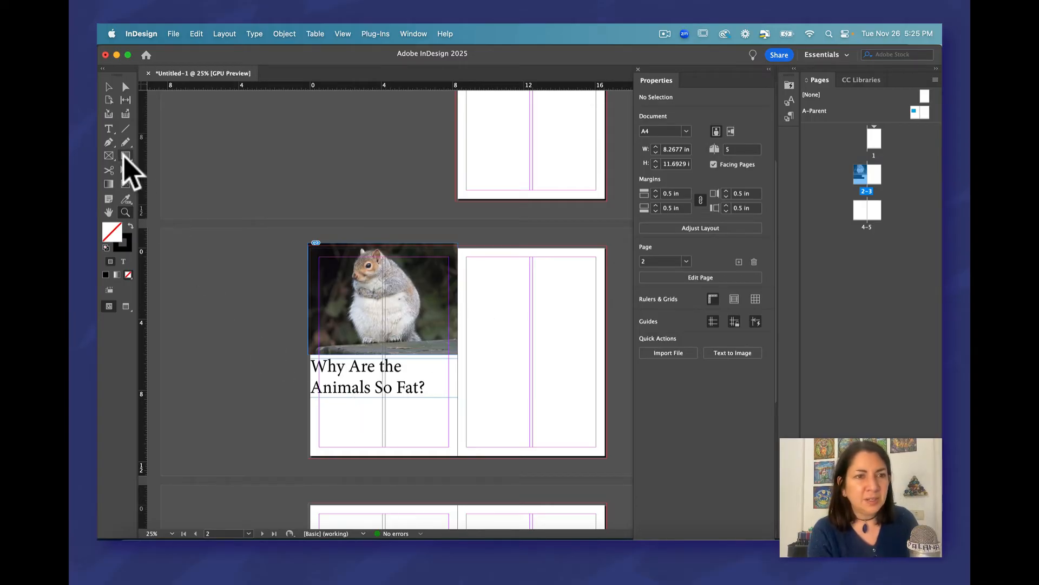
left_click(108, 129)
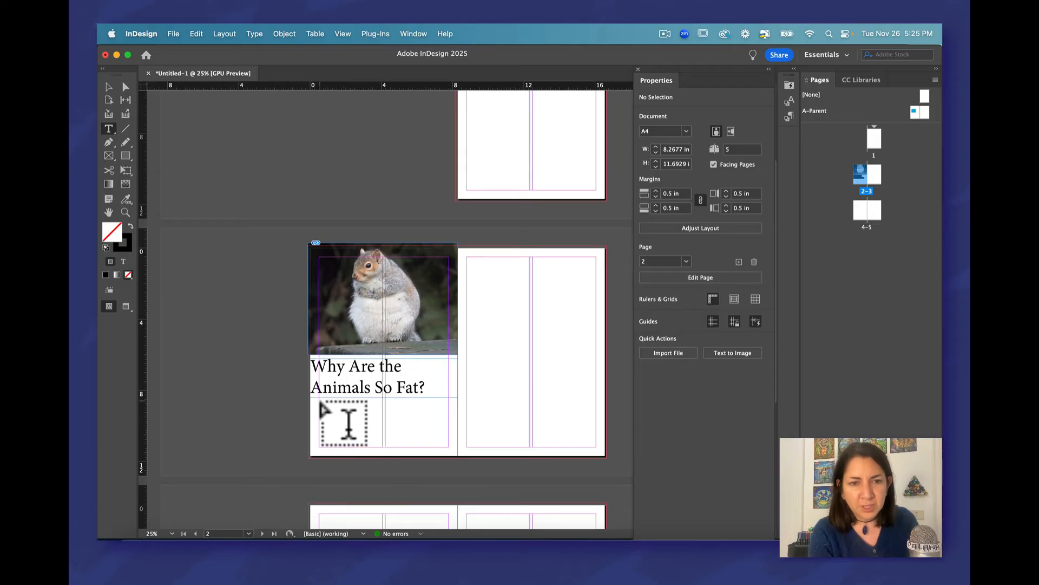
left_click_drag(319, 401, 383, 445)
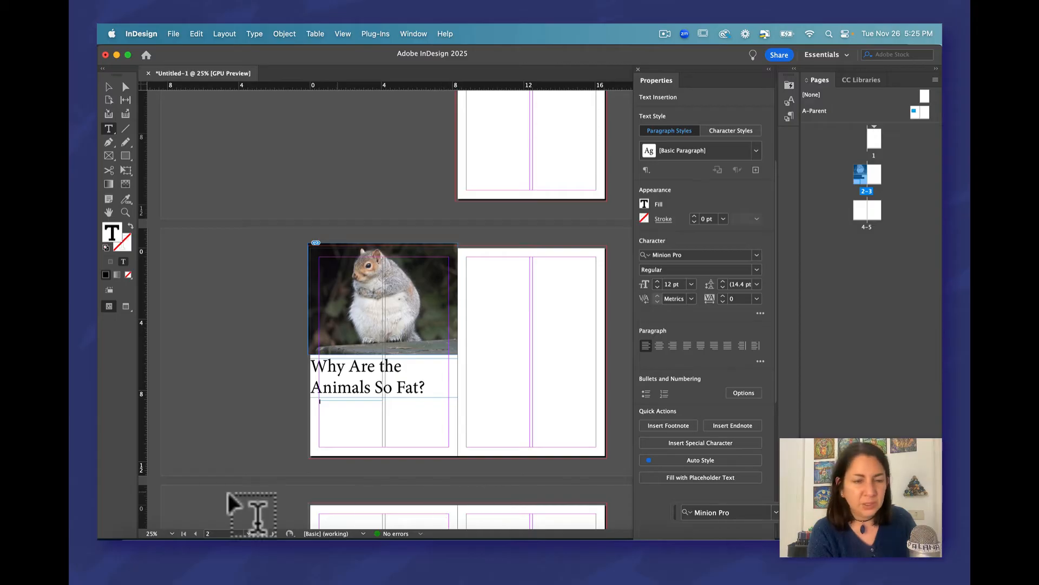
Switch to Firefox, dismiss Britannica's consent request, copy the squirrel article's opening paragraph, and paste it into the new InDesign text frame.
key("super+Tab")
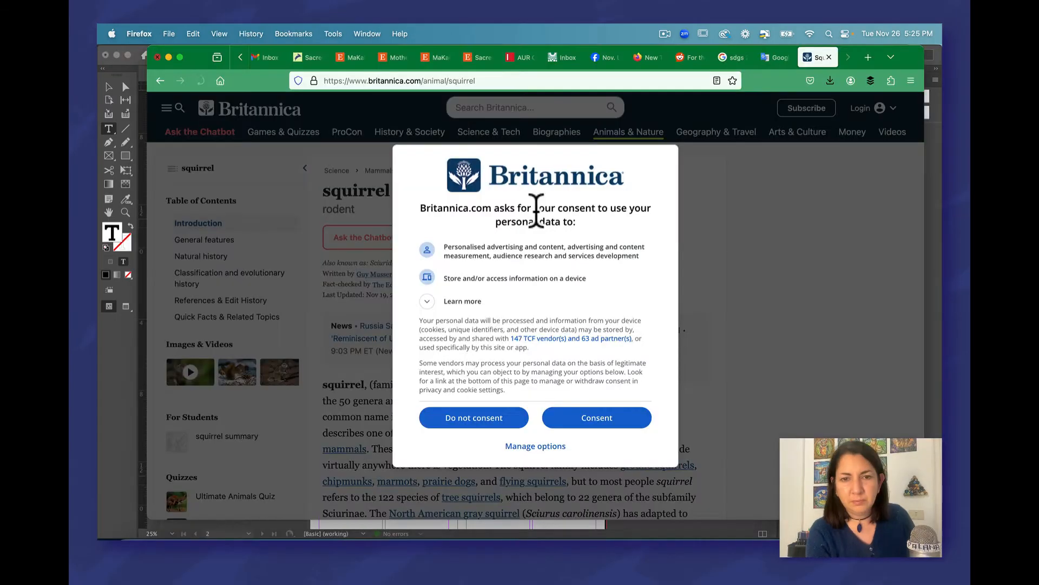
left_click(490, 440)
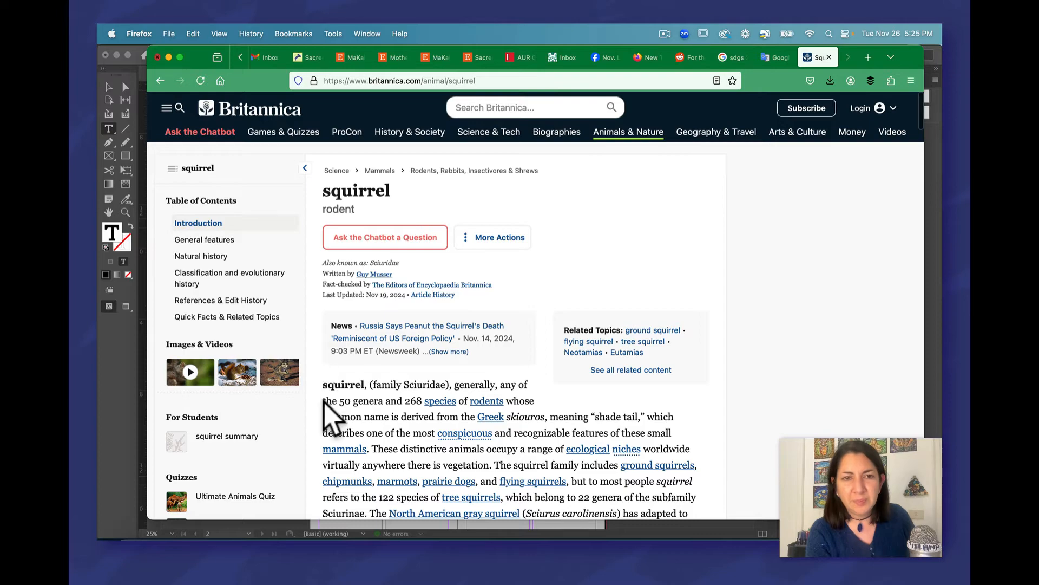
left_click_drag(323, 385, 632, 197)
key("super+Tab")
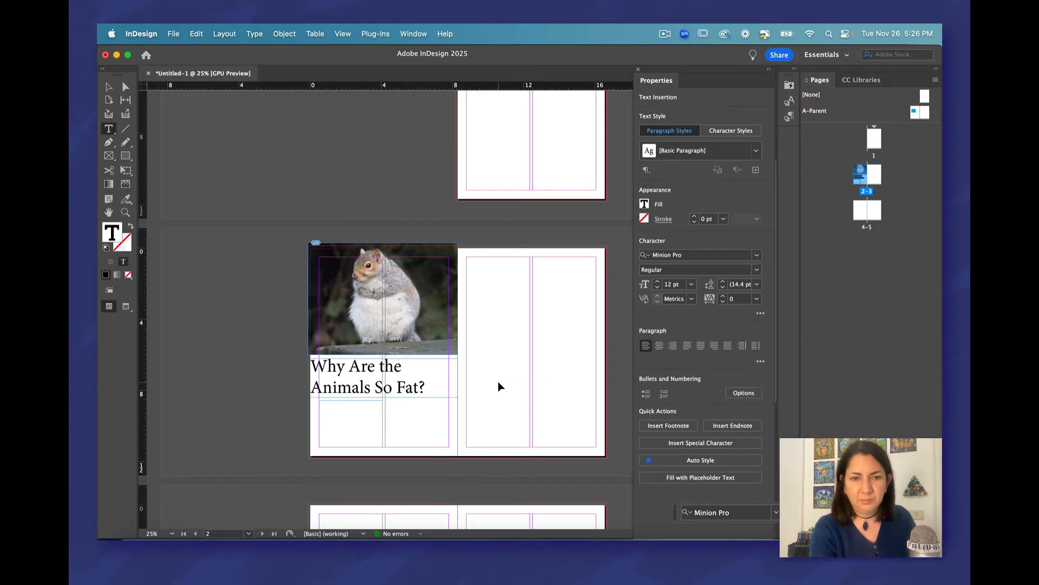
key("super+v")
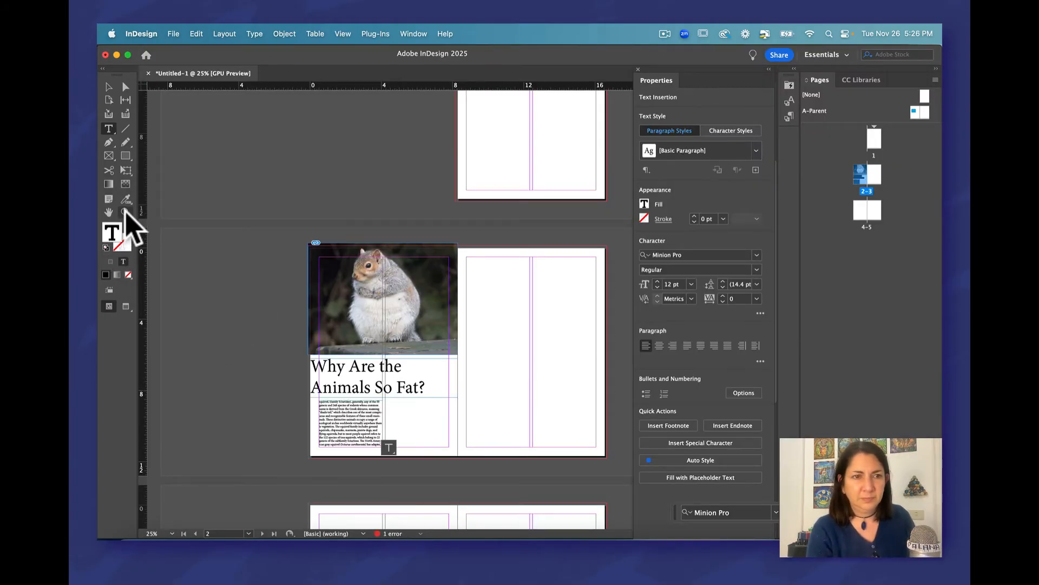
Delete everything after "genera of the subfamily Sciurinae." in the pasted text and capitalize its first word to "Squirrel".
left_click(125, 211)
left_click(406, 448)
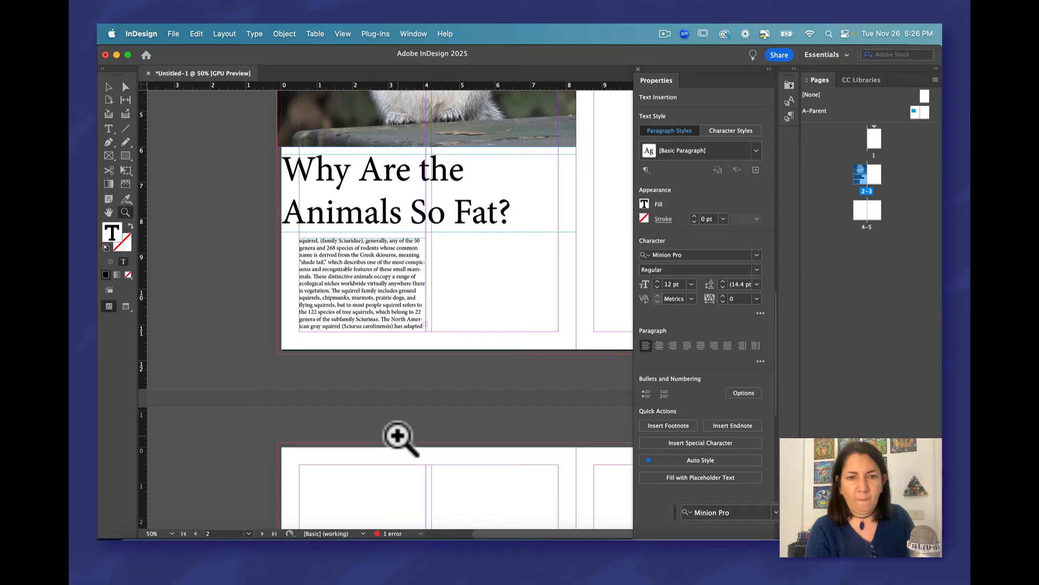
left_click(442, 307)
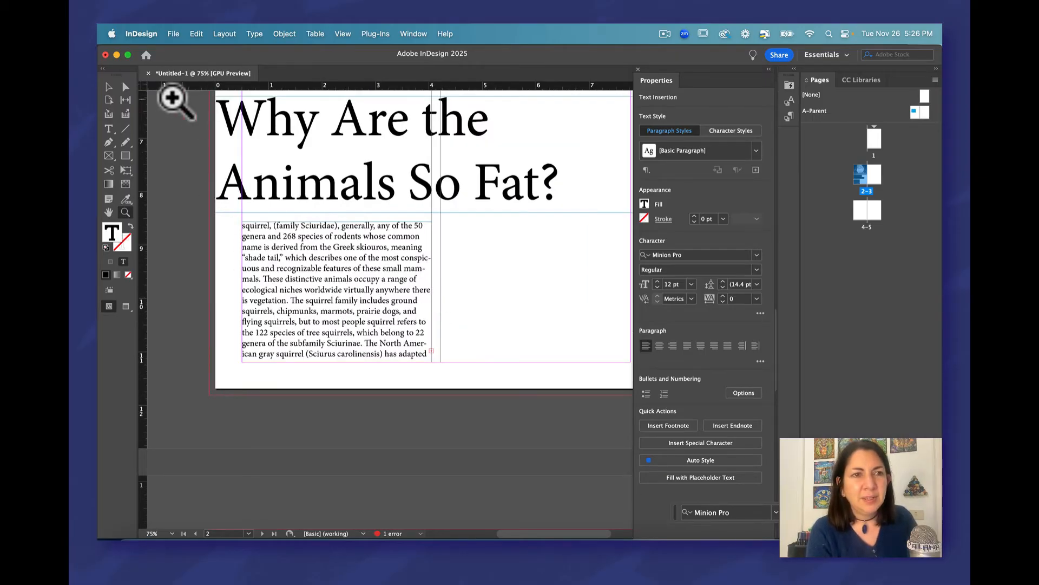
left_click(108, 87)
left_click(237, 221)
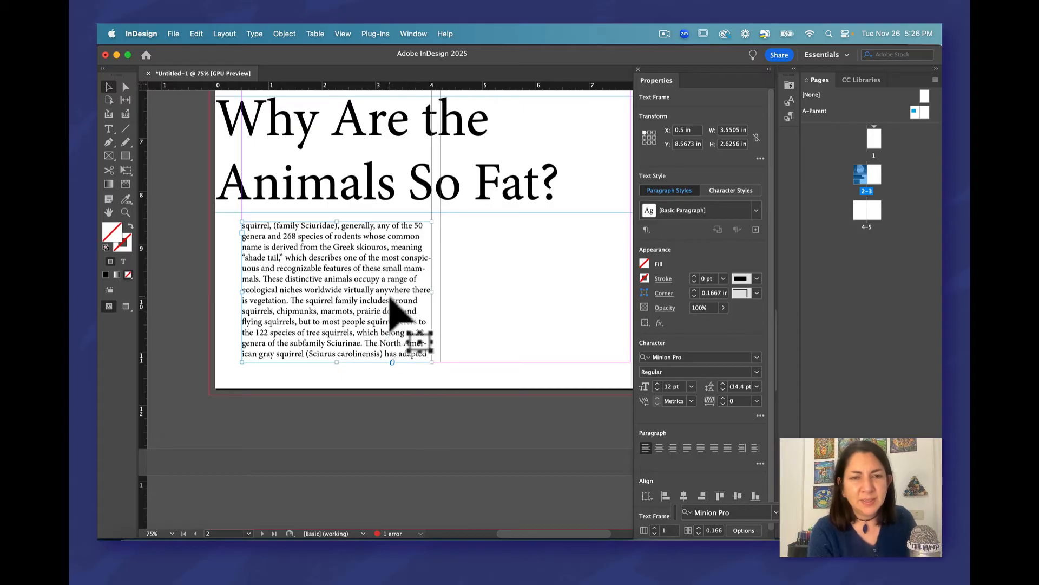
left_click(356, 341)
left_click_drag(366, 341, 409, 394)
key("BackSpace")
key("BackSpace")
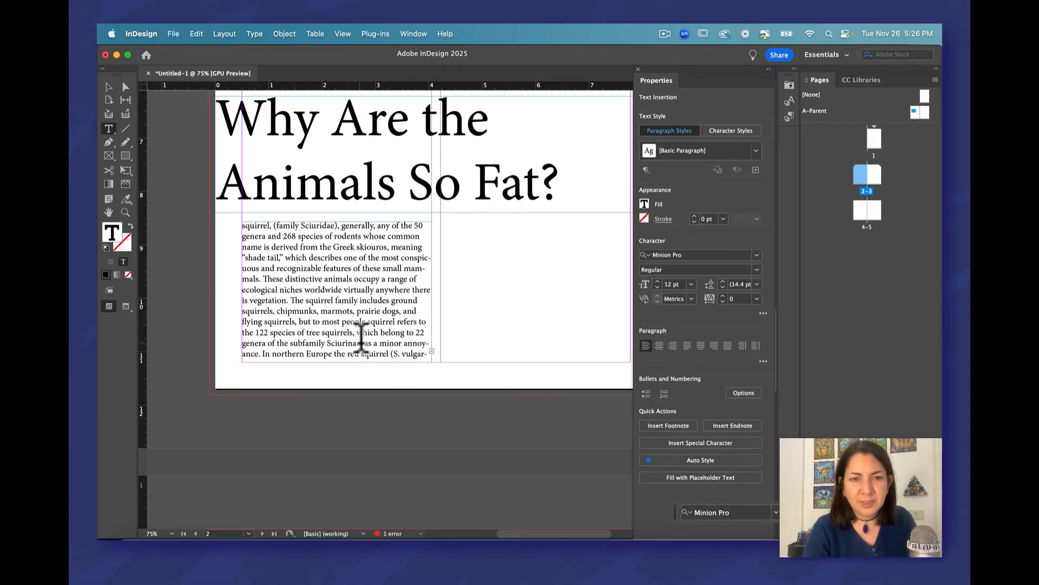
left_click_drag(366, 341, 406, 395)
key("BackSpace")
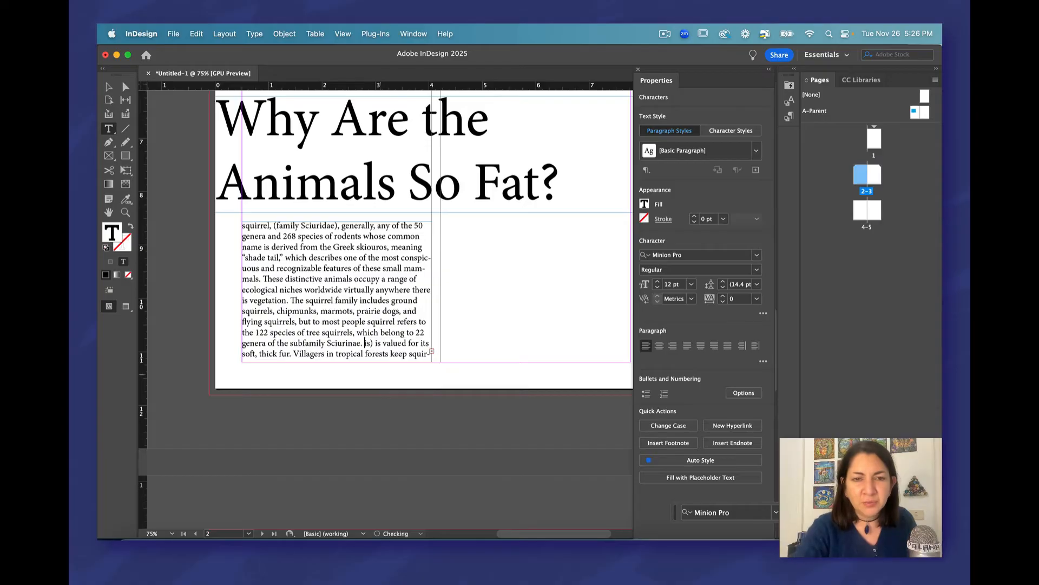
left_click_drag(366, 343, 395, 390)
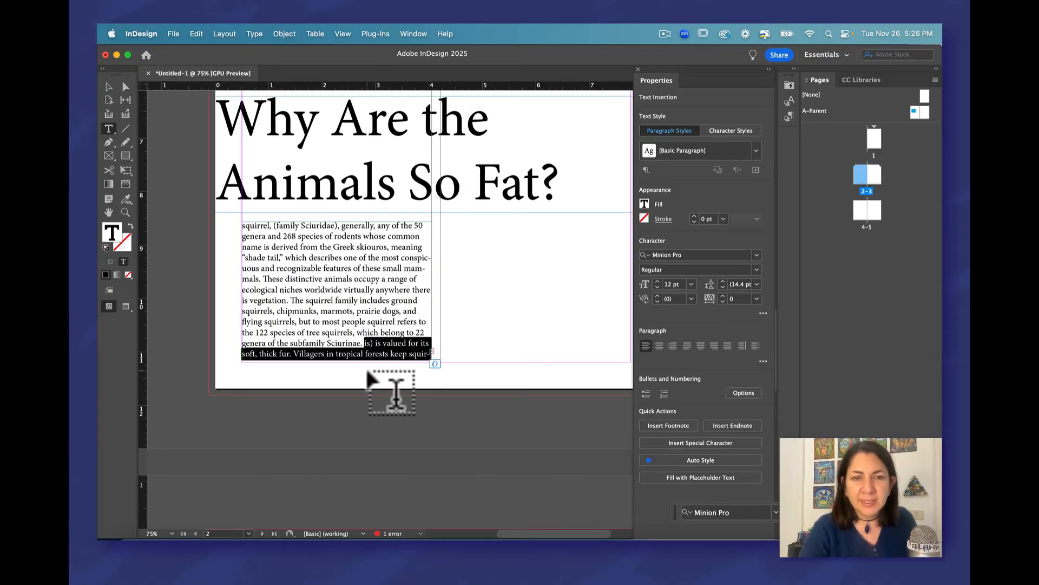
key("BackSpace")
left_click_drag(364, 342, 366, 365)
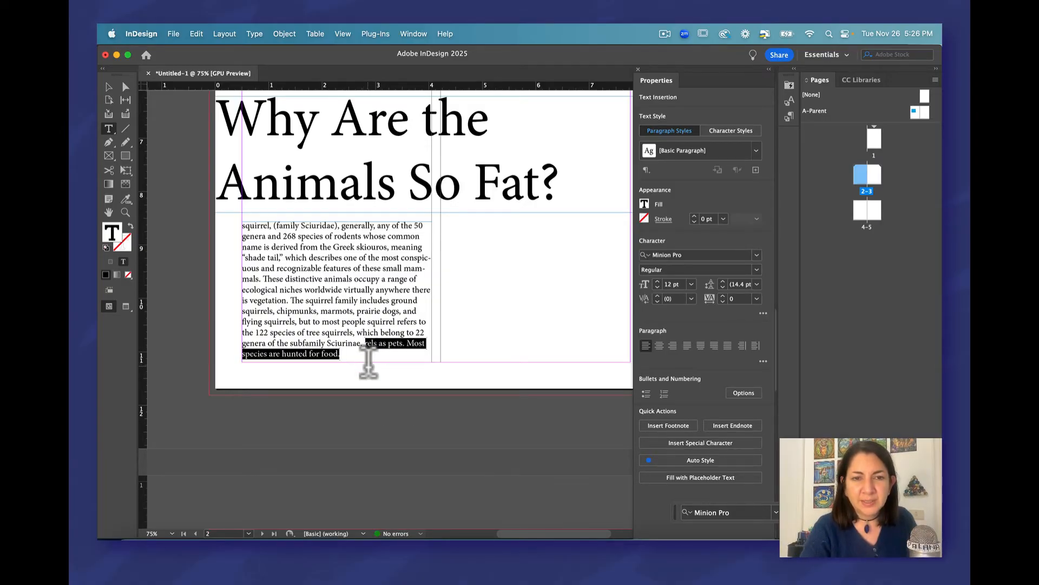
key("BackSpace")
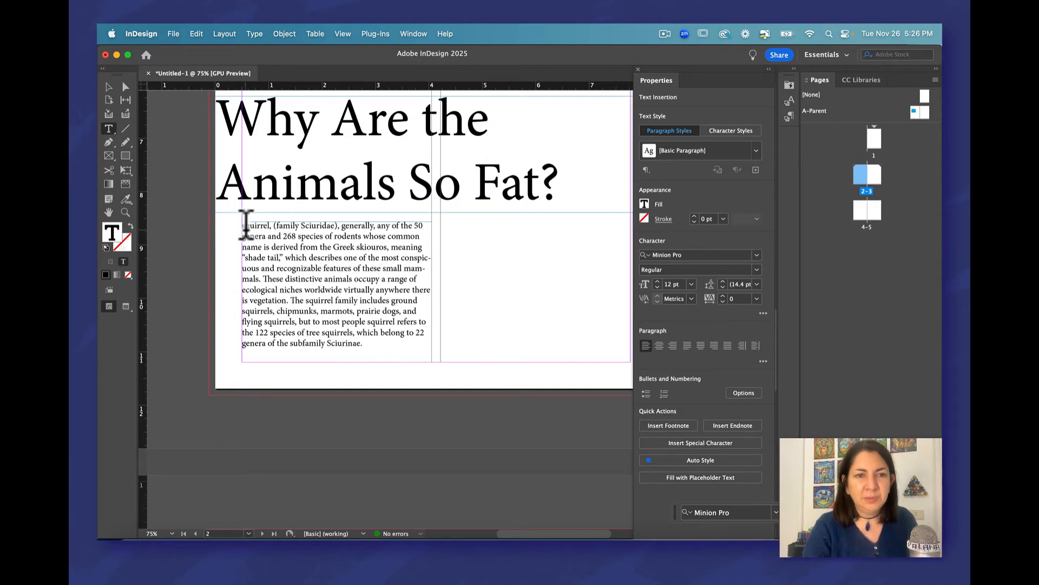
left_click_drag(244, 222, 242, 223)
Duplicate the squirrel text frame into the right column of page 2, at about X 4.22 in, Y 8.46 in.
left_click(323, 268)
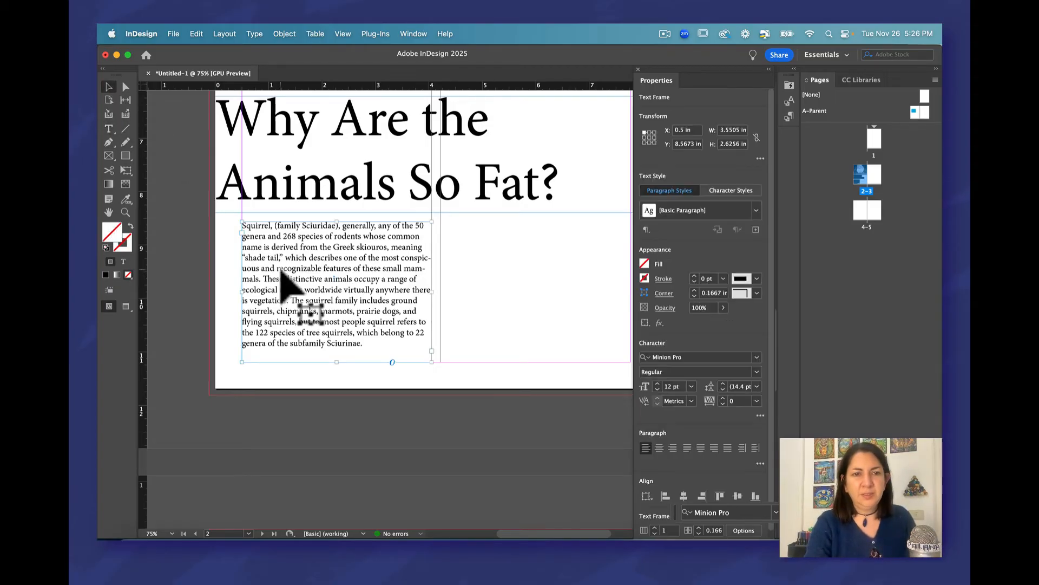
left_click_drag(280, 258, 280, 262)
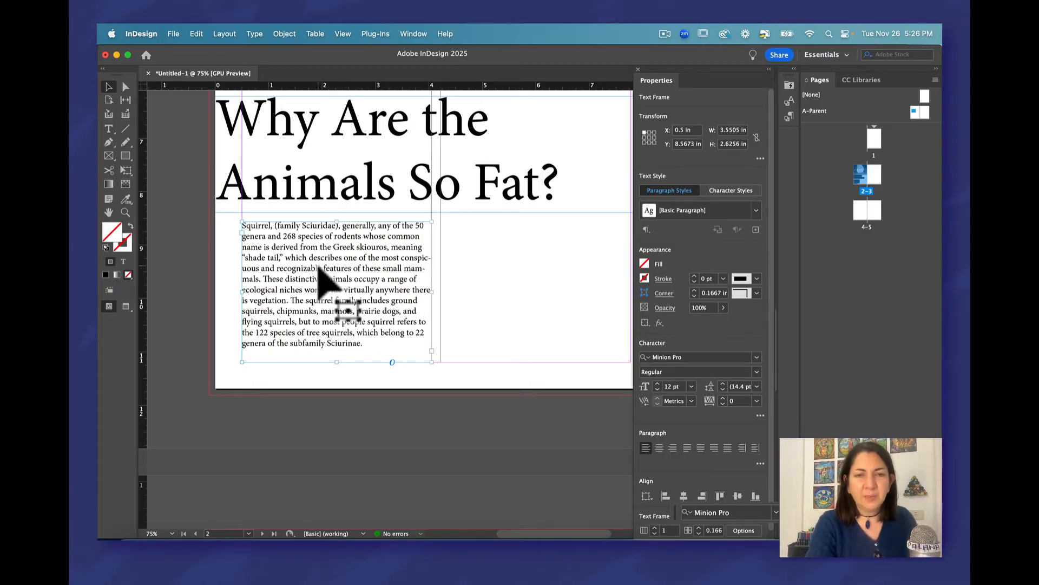
left_click_drag(318, 267, 470, 248)
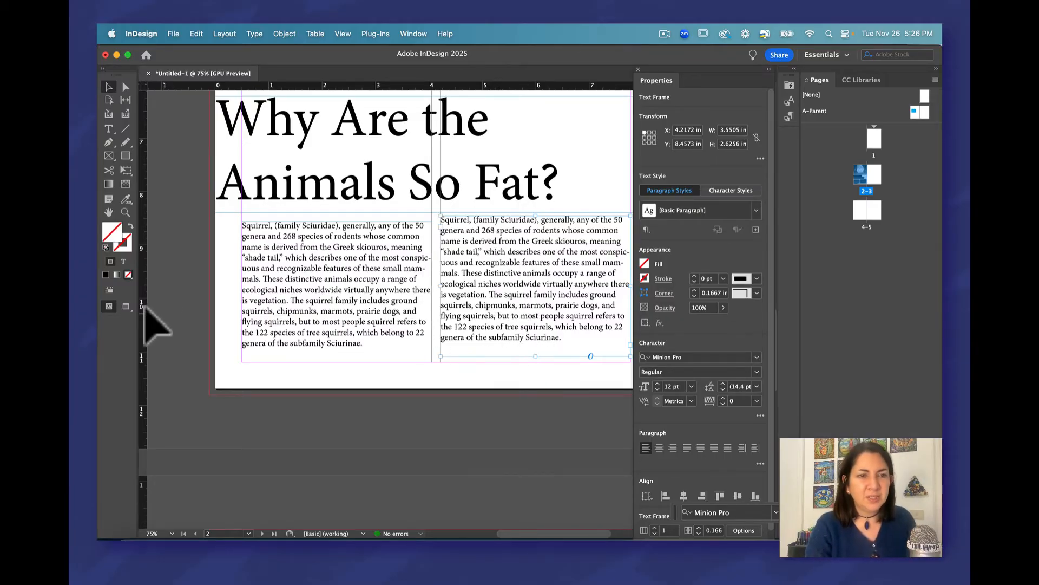
Move the headline's text frame to the left margin at X 0.5 in, Y 6.28 in, and deselect it.
left_click(124, 212)
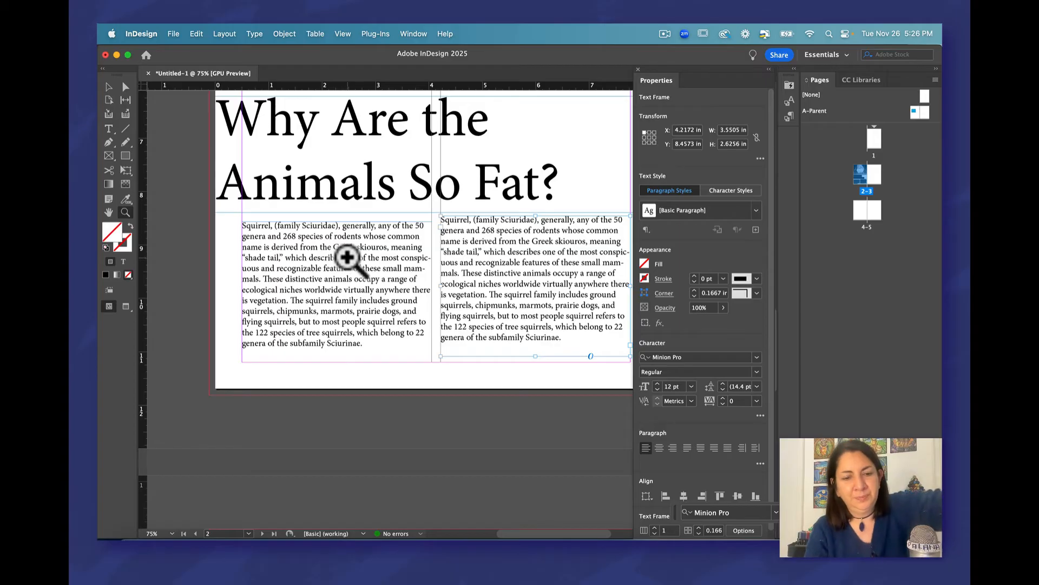
left_click(455, 255, "alt")
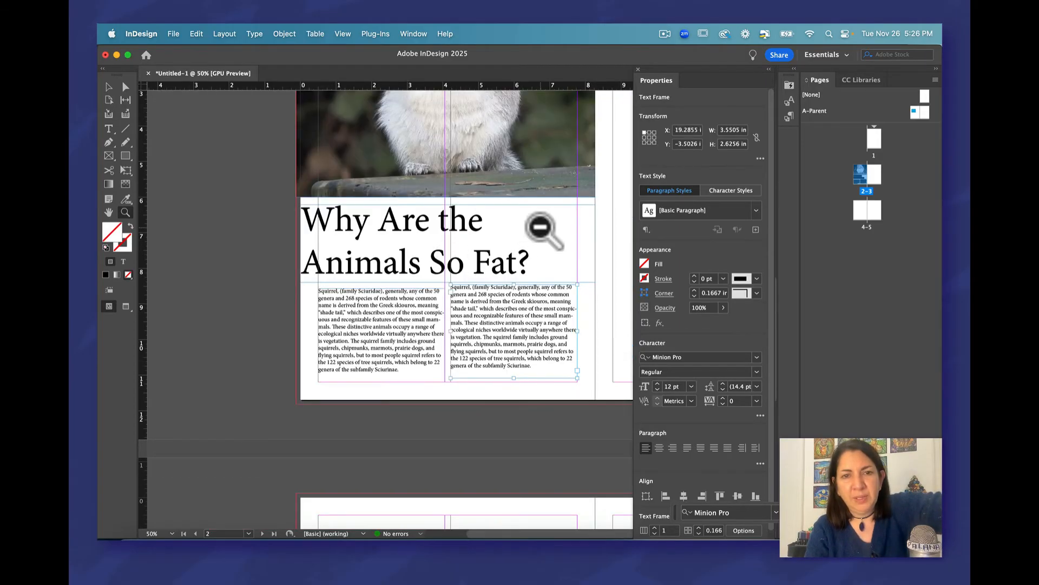
left_click(542, 230, "alt")
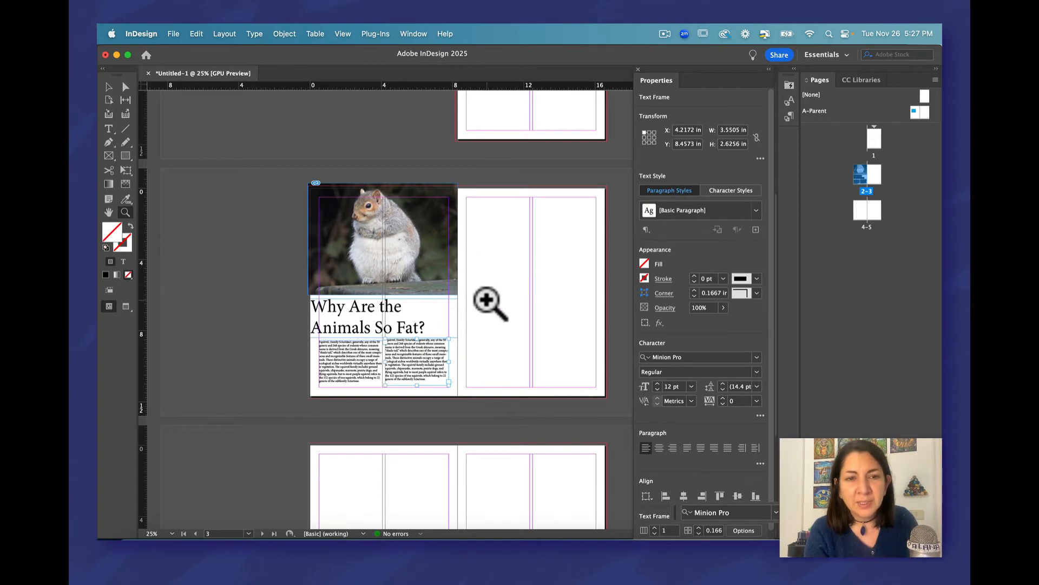
left_click(108, 87)
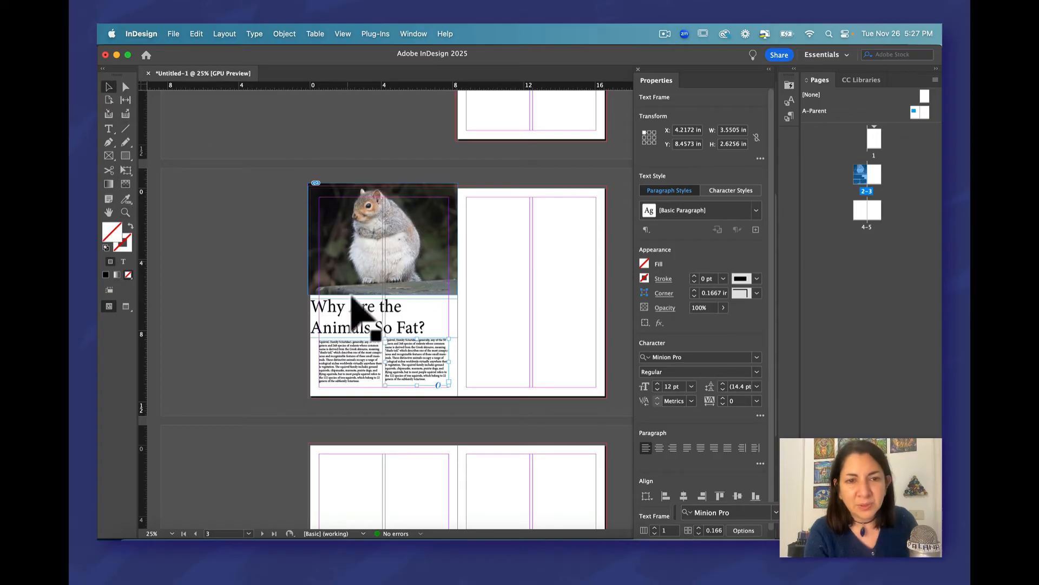
mouse_move(331, 311)
left_mouse_down()
mouse_move(341, 318)
mouse_move(349, 307)
left_mouse_up()
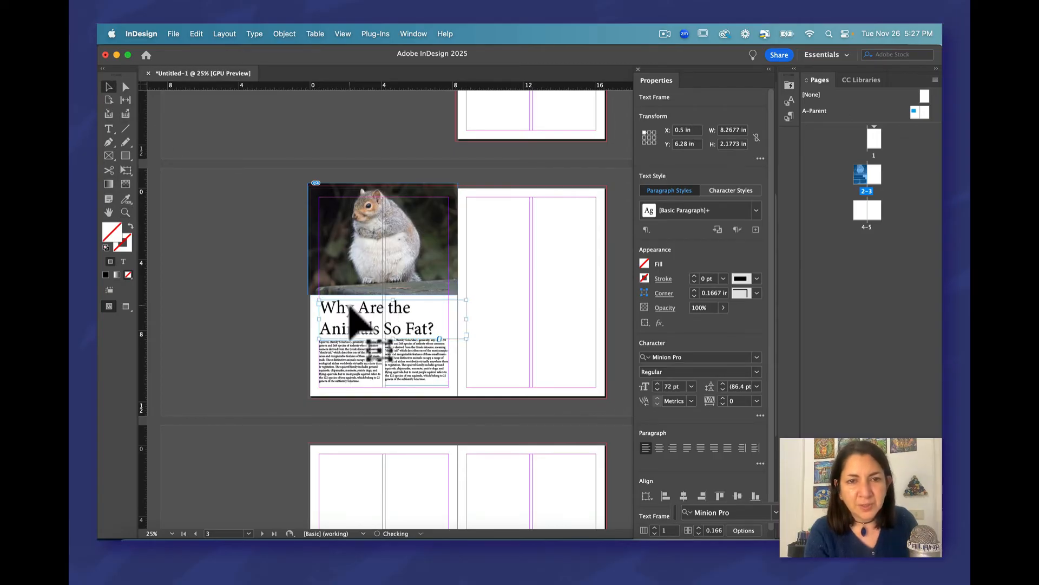
left_click(379, 108)
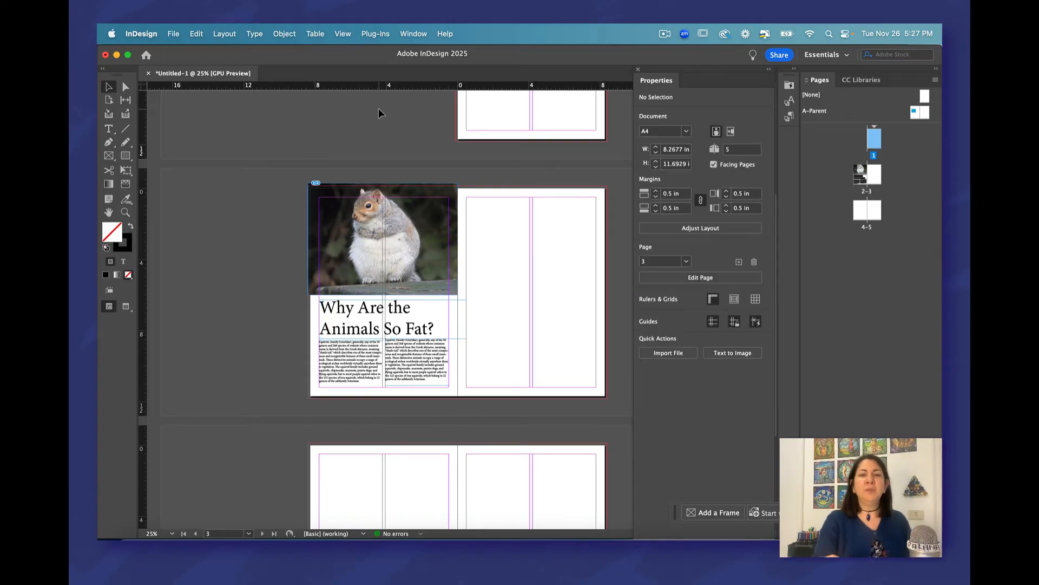
Draw a picture frame about 3.55 by 7.96 in at the top of page 3's right column and place bowwow.jpg in it.
scroll(411, 216, "down", 3)
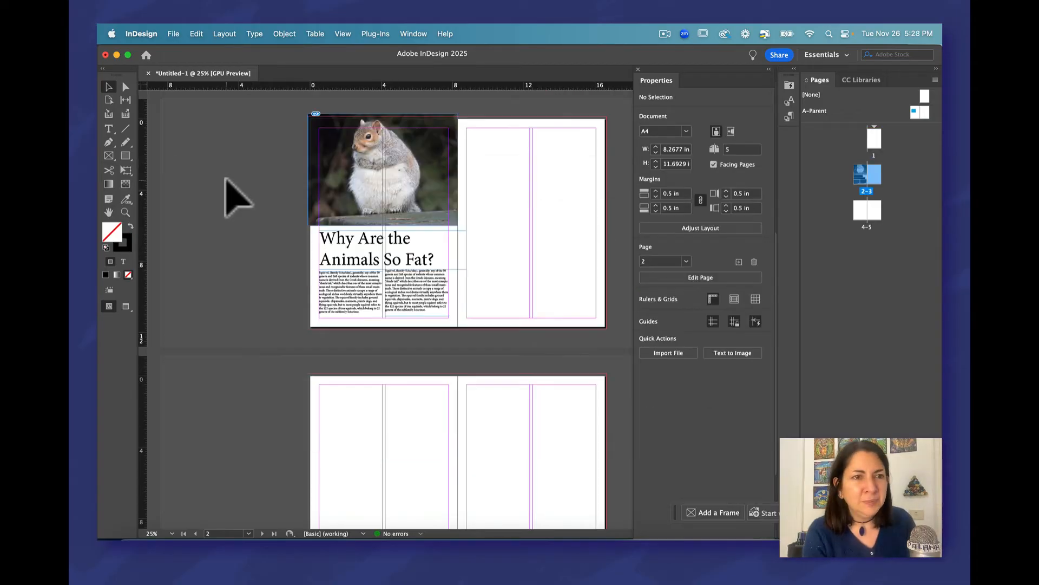
left_click(109, 157)
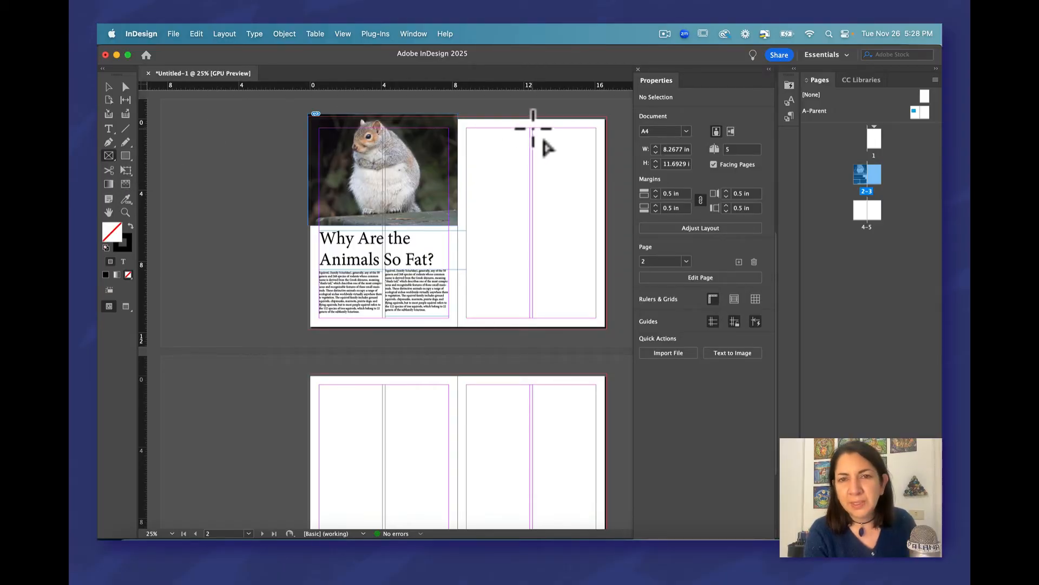
left_click_drag(533, 129, 596, 269)
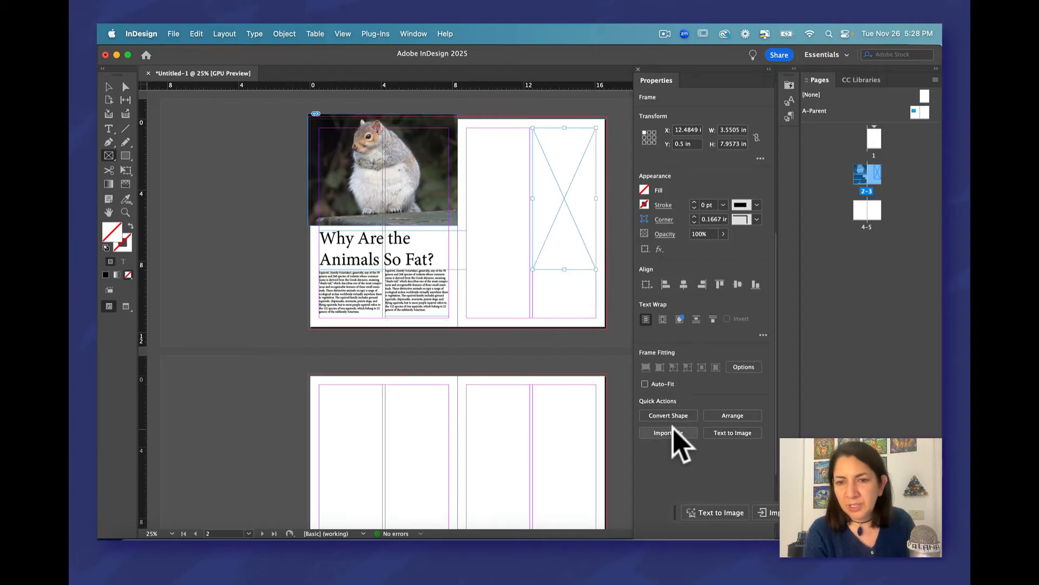
left_click(669, 433)
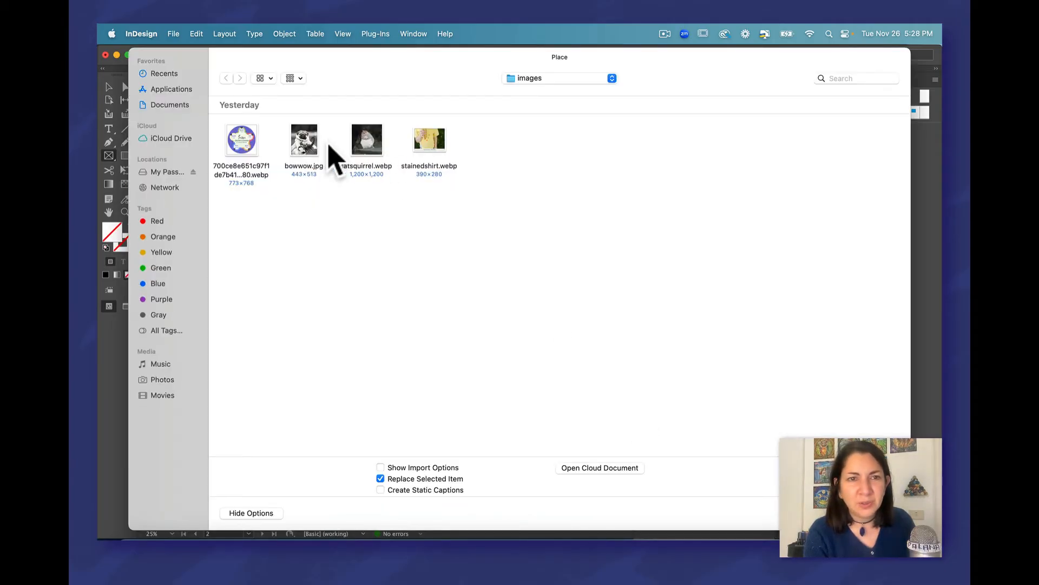
left_click(310, 142)
left_click(881, 512)
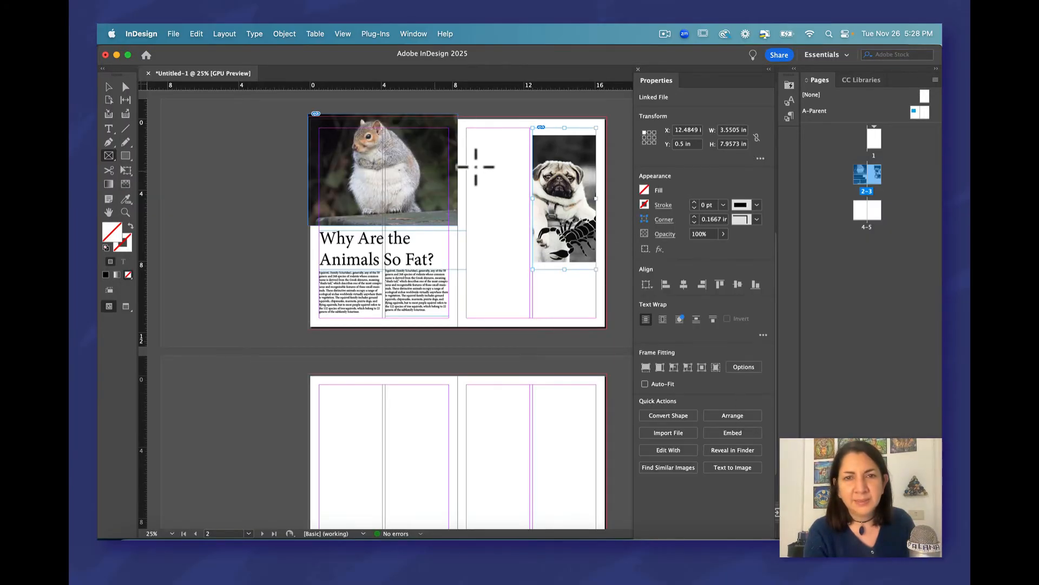
Add a text frame filling the left column of page 3 from the top margin to the bottom margin.
left_click(108, 128)
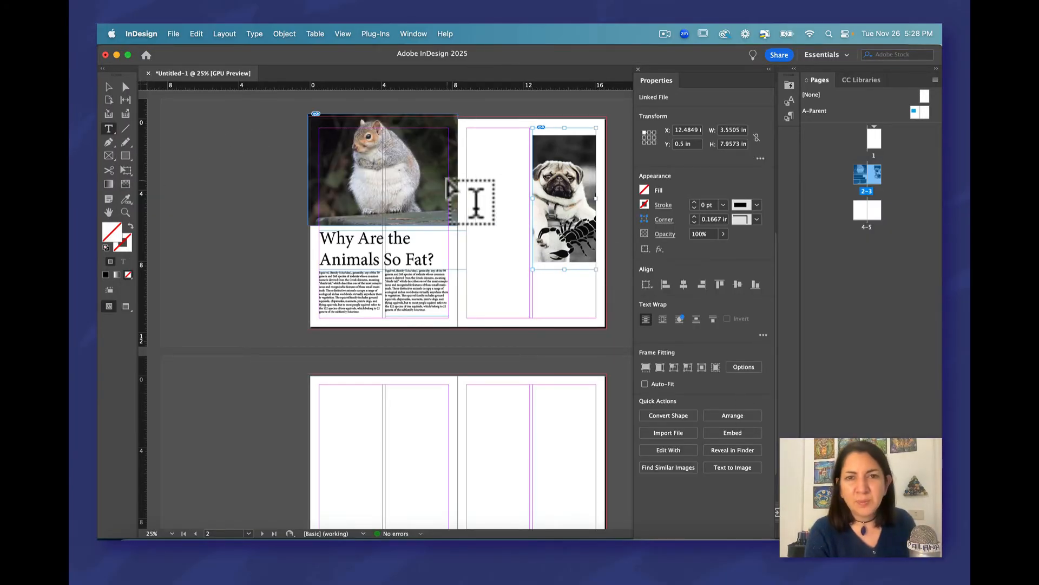
left_click(125, 212)
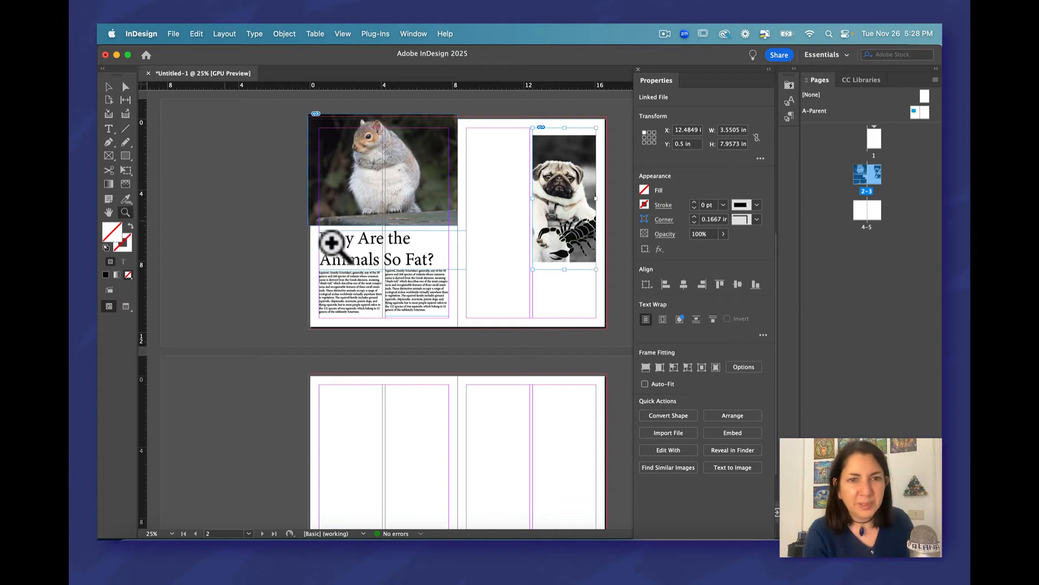
left_click(520, 239)
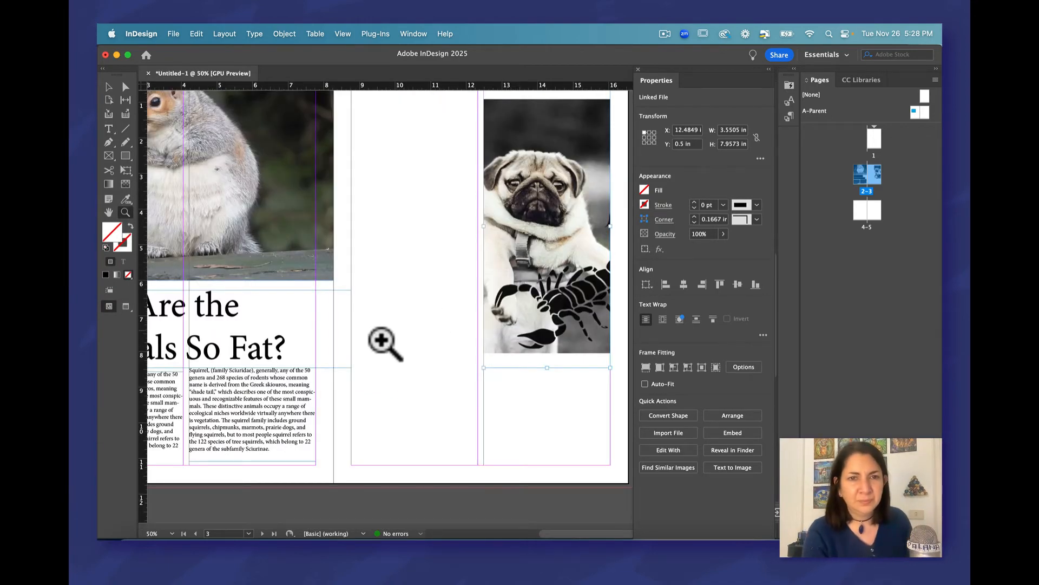
left_click(109, 130)
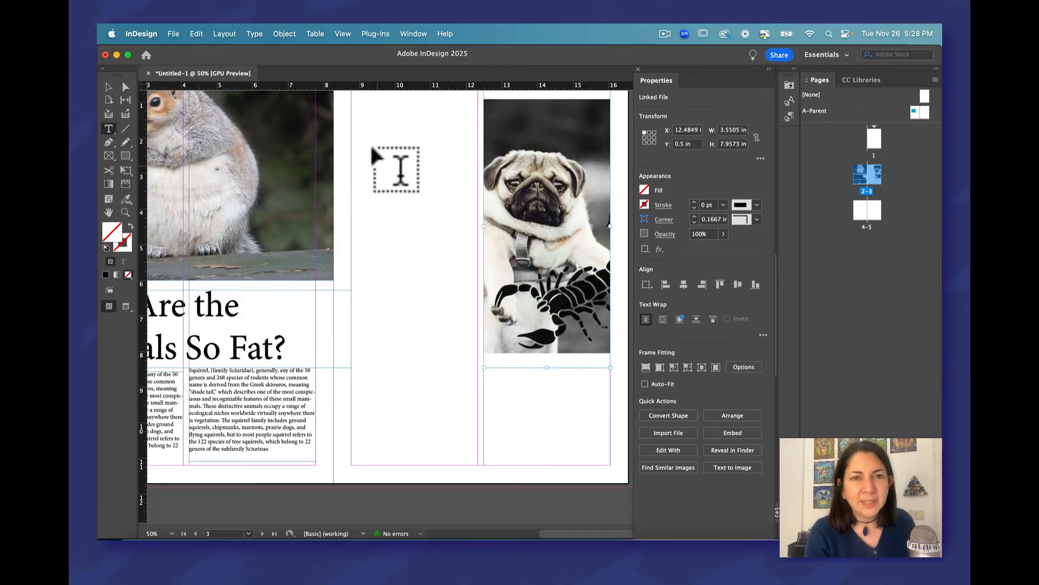
left_click_drag(351, 98, 478, 464)
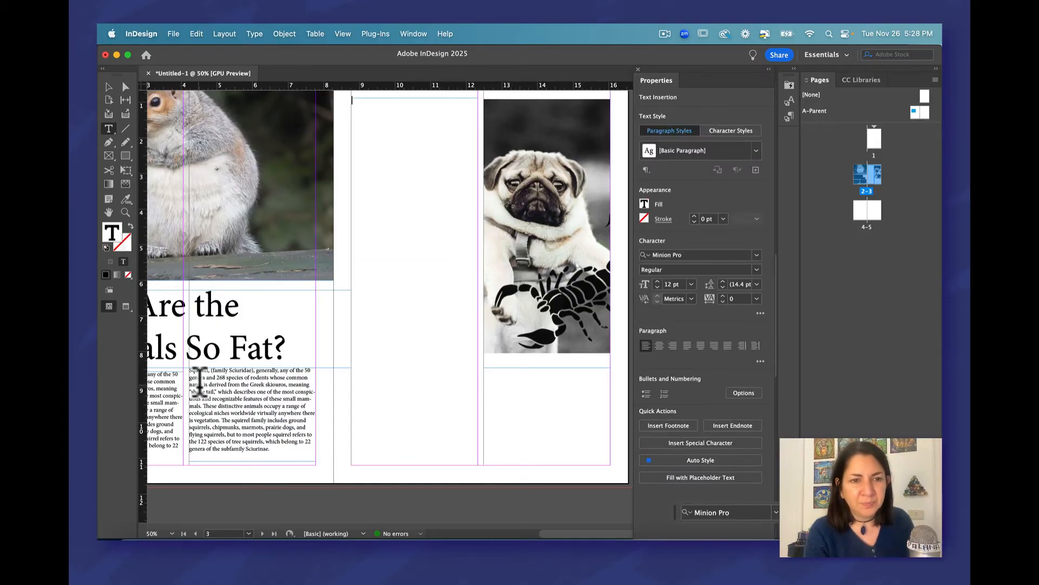
Copy the squirrel paragraph from page 2 into the text frame in page 3's left column three times, separated by blank lines.
left_click_drag(189, 370, 261, 440)
key("super+c")
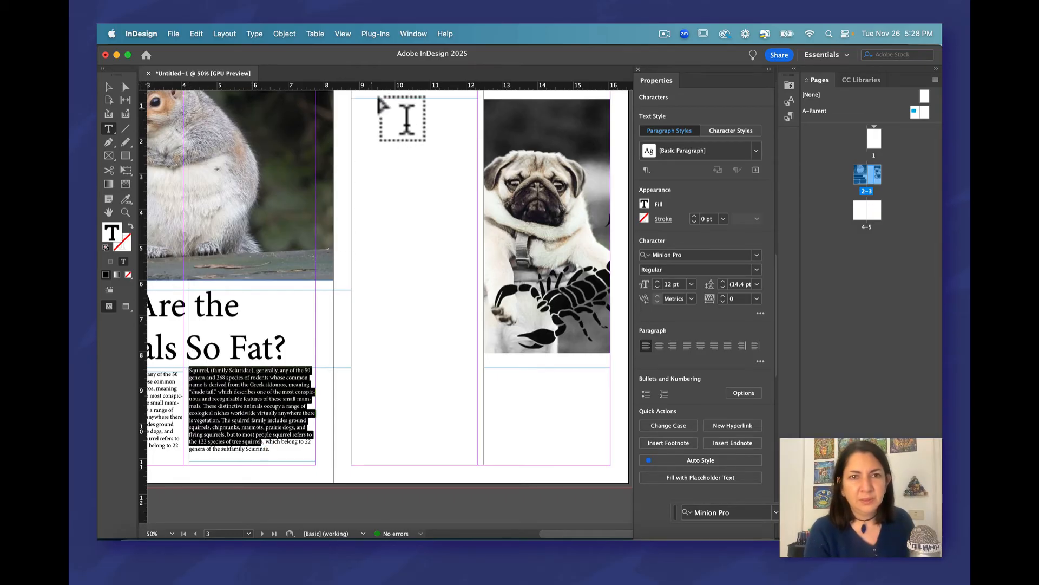
left_click(360, 107)
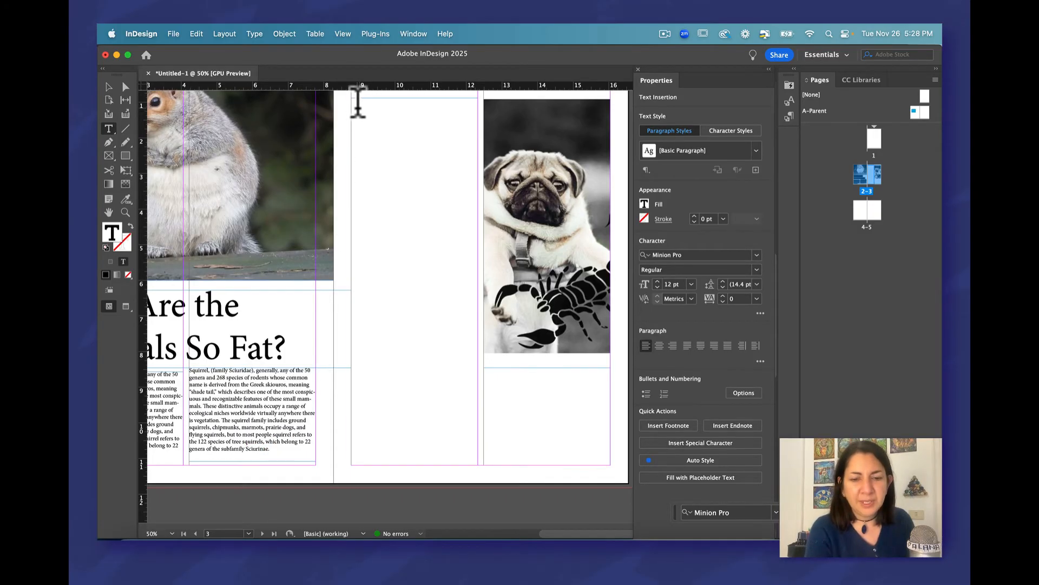
key("super+v")
key("super+v")
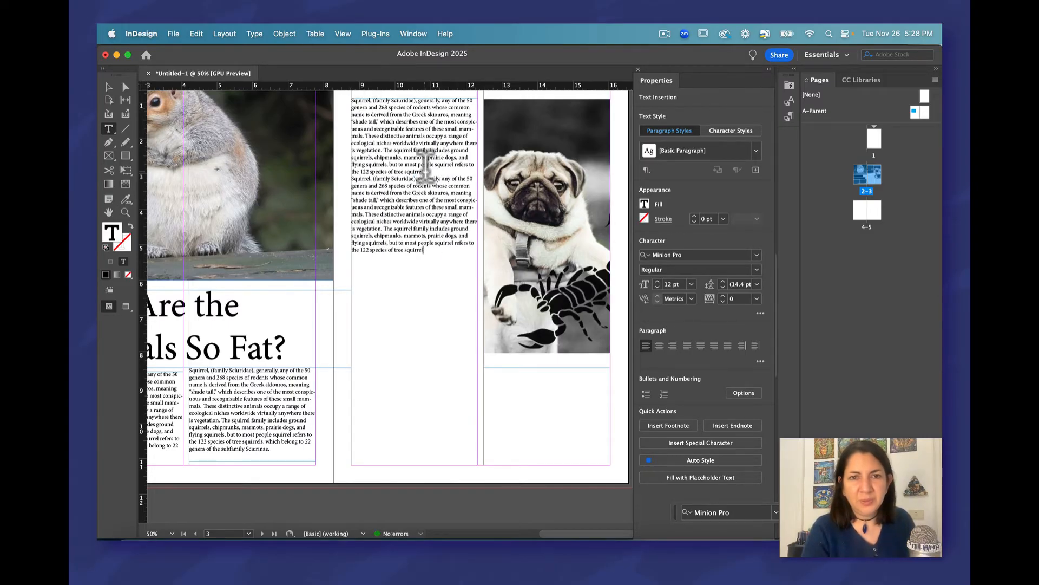
key("Return")
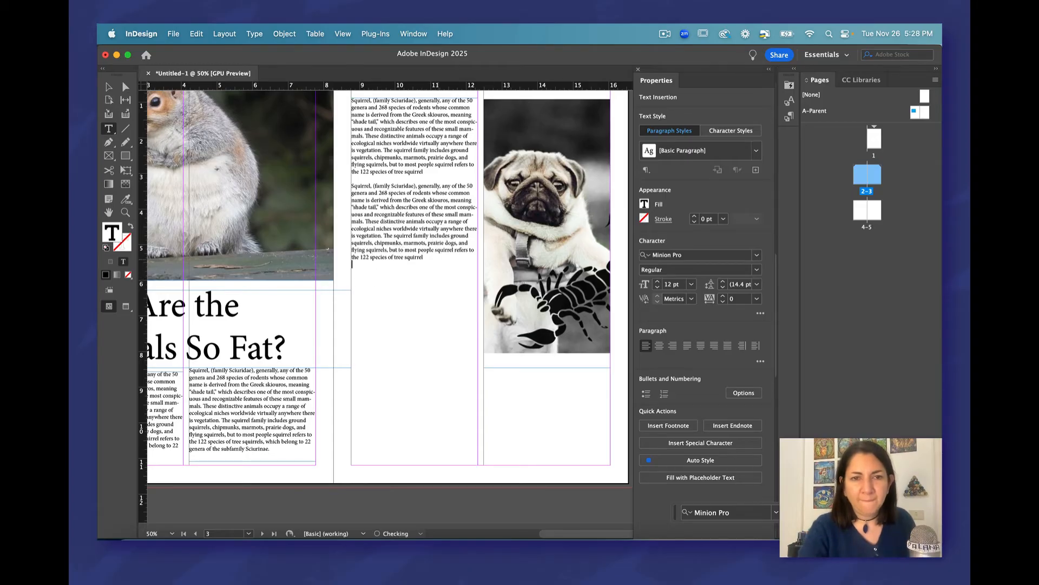
key("super+v")
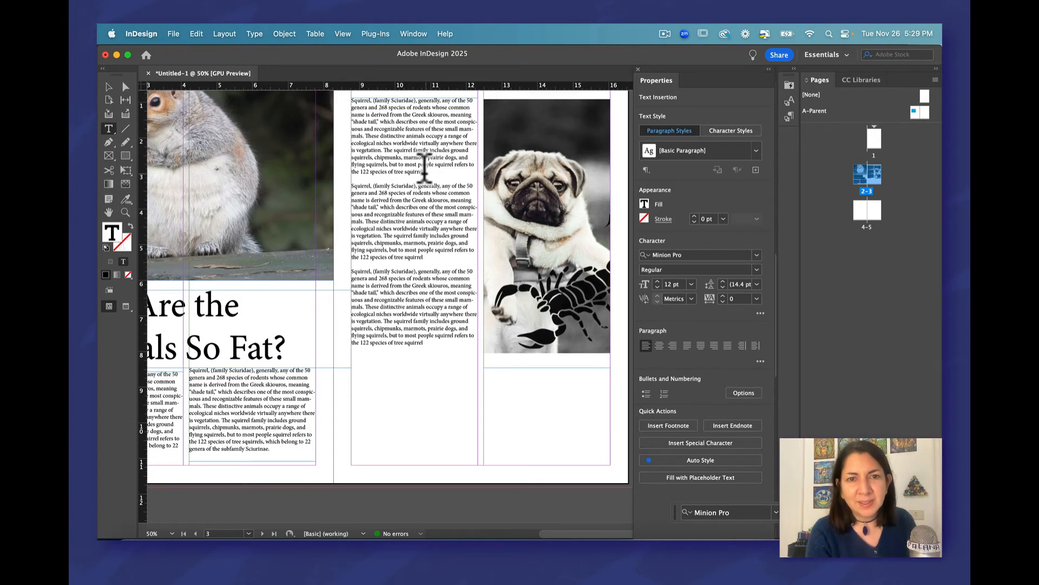
Insert the subheading "Squirrils and Dogs" between the first two paragraphs on page 3 and make it Bold.
key("Return")
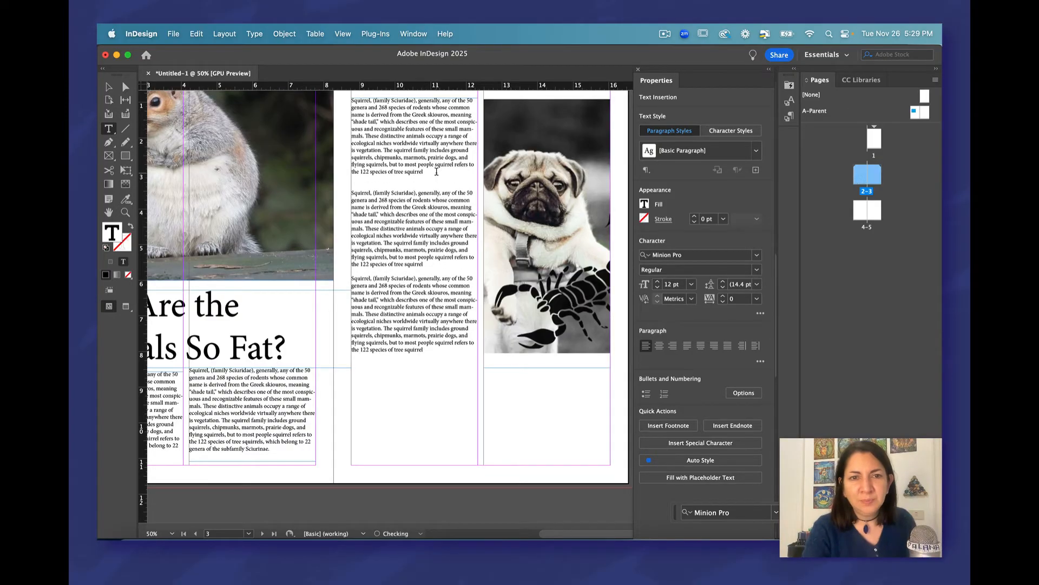
key("Return")
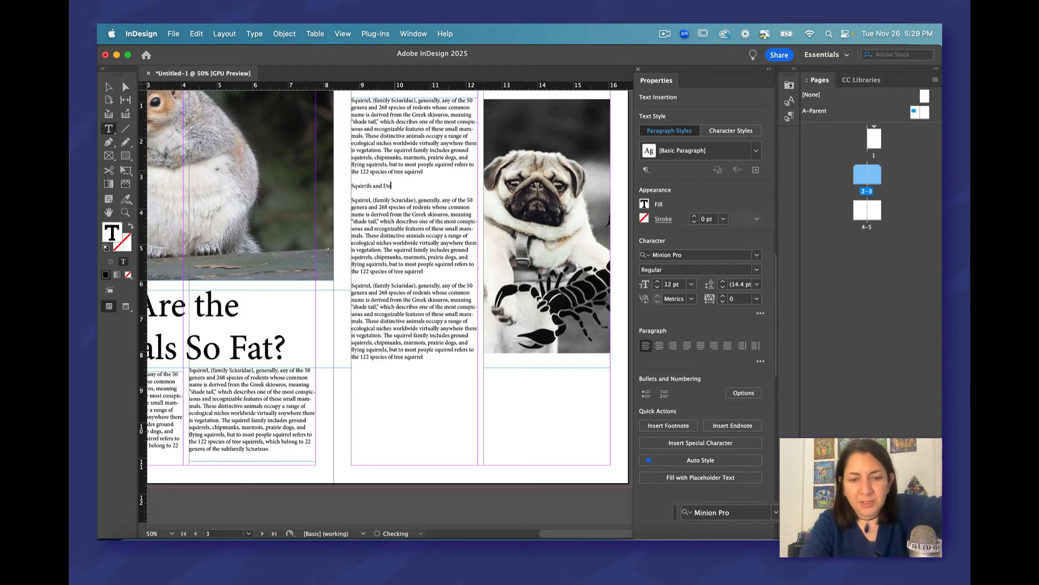
left_click_drag(400, 186, 350, 186)
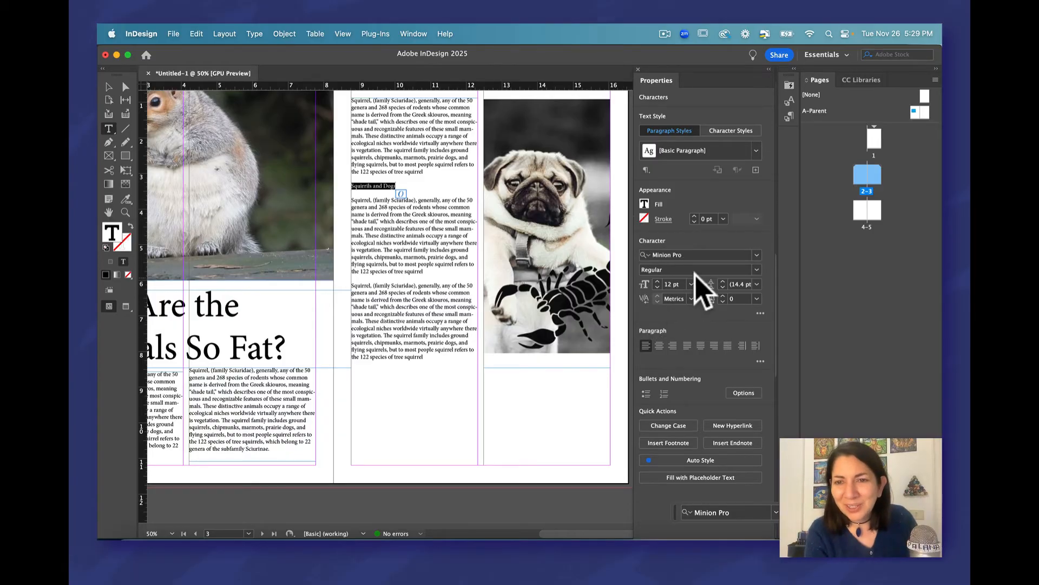
left_click(756, 269)
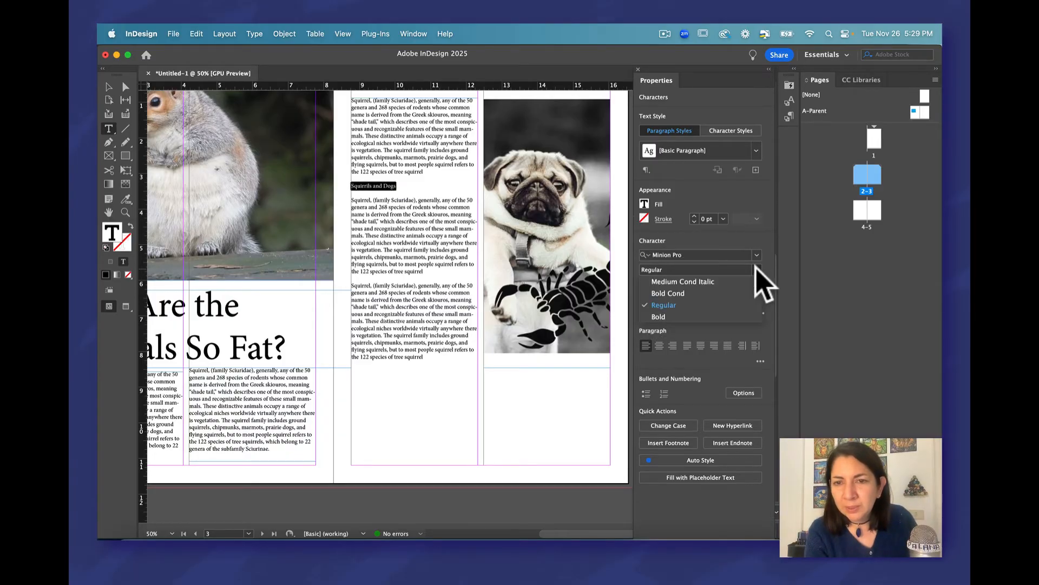
left_click(685, 316)
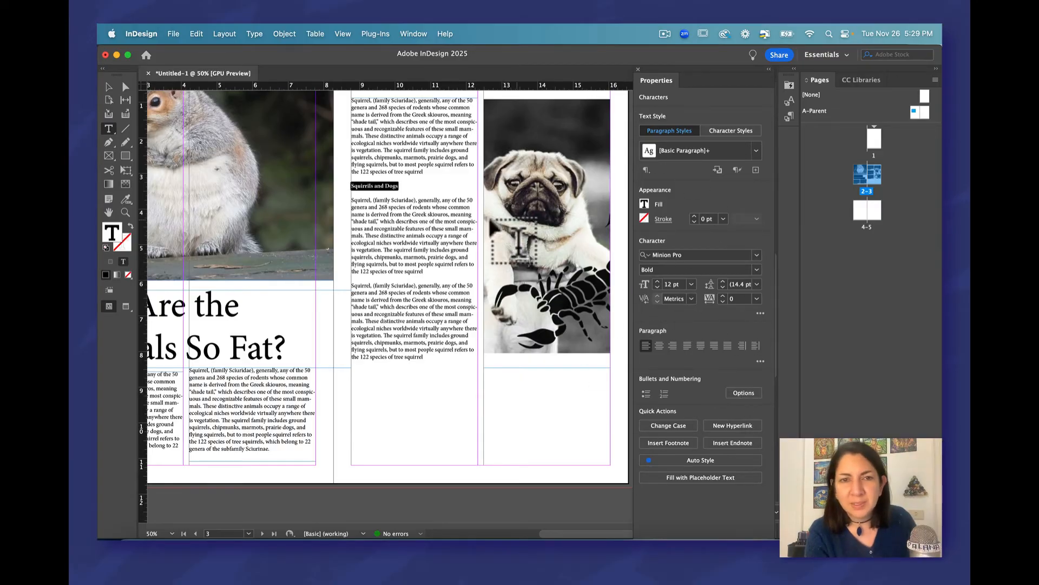
Set the font size of the "Squirrils and Dogs" subheading to 20 pt.
left_click(435, 199)
left_click_drag(399, 186, 349, 186)
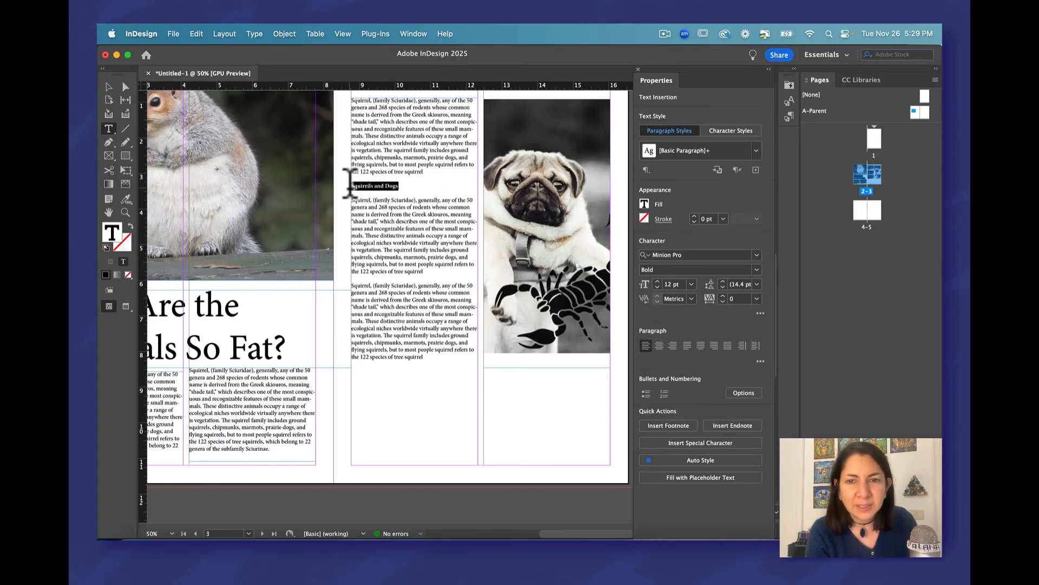
left_click(657, 281)
left_click(658, 282)
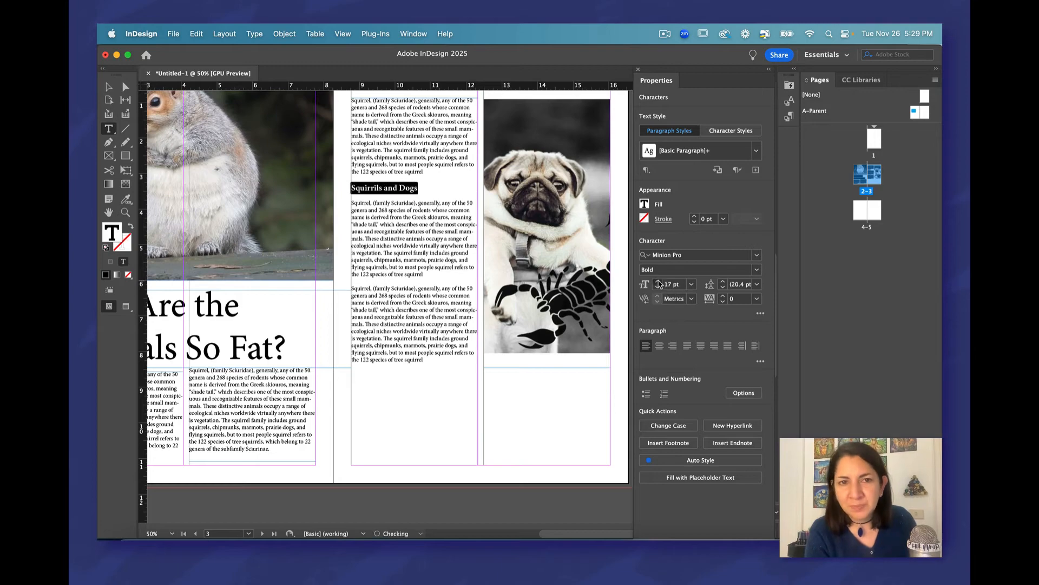
left_click(657, 282)
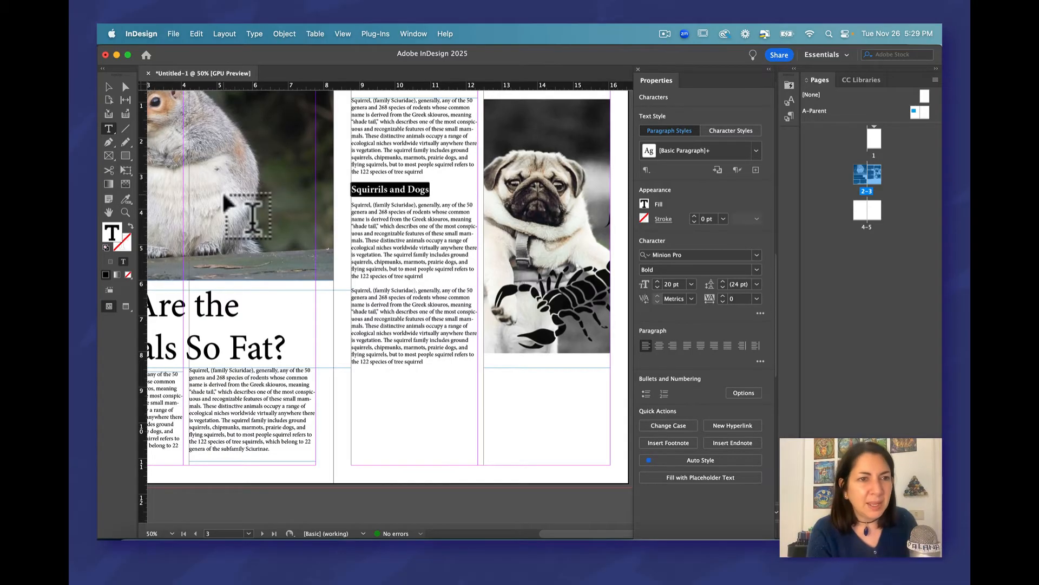
Draw a rectangle about 7.27 by 2.58 in across the bottom of page 3 and fill it light green (C 35, M 0, Y 49, K 0).
left_click(124, 157)
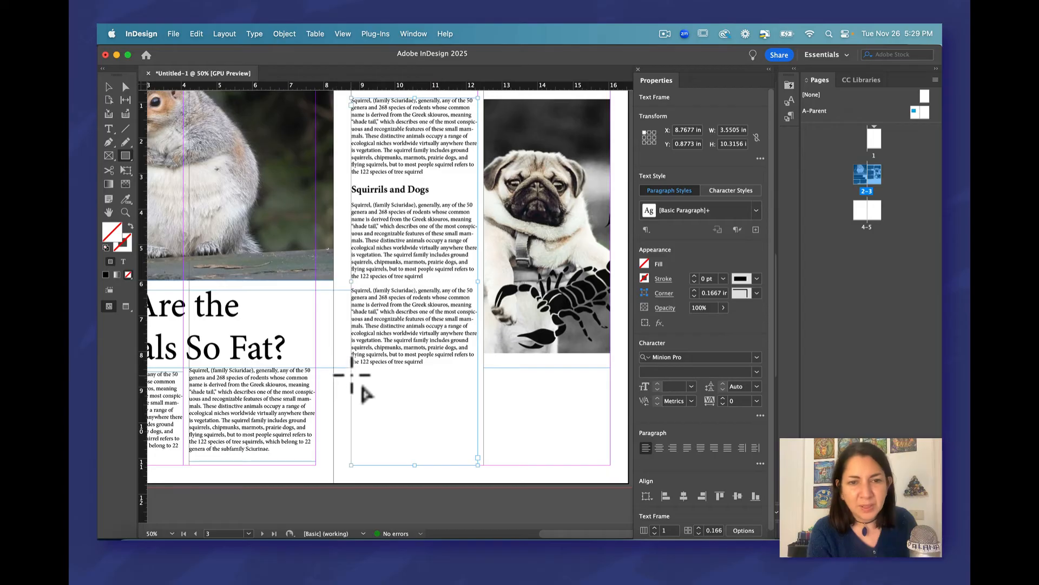
left_click_drag(353, 373, 610, 466)
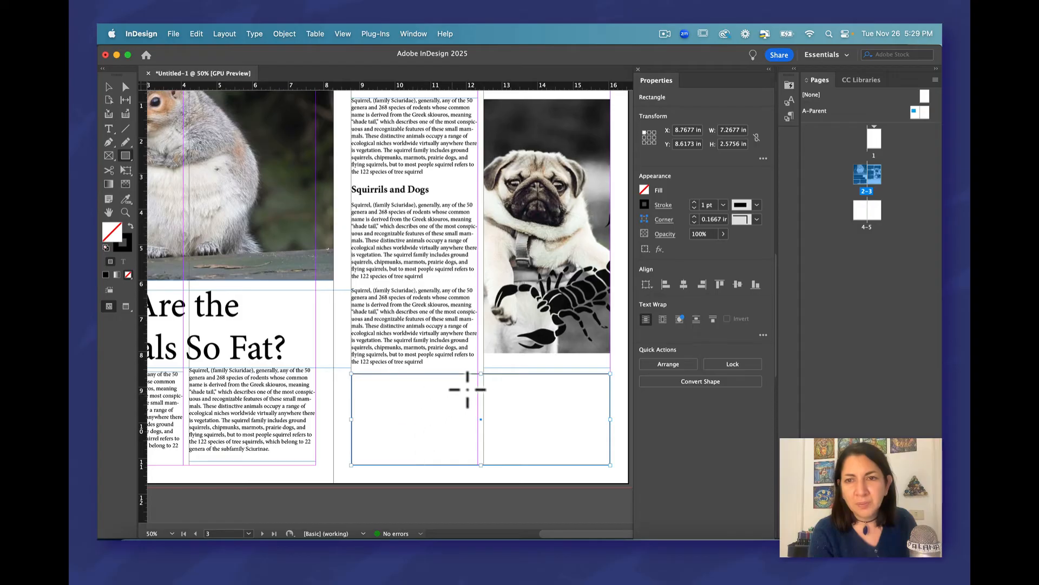
left_click(644, 190)
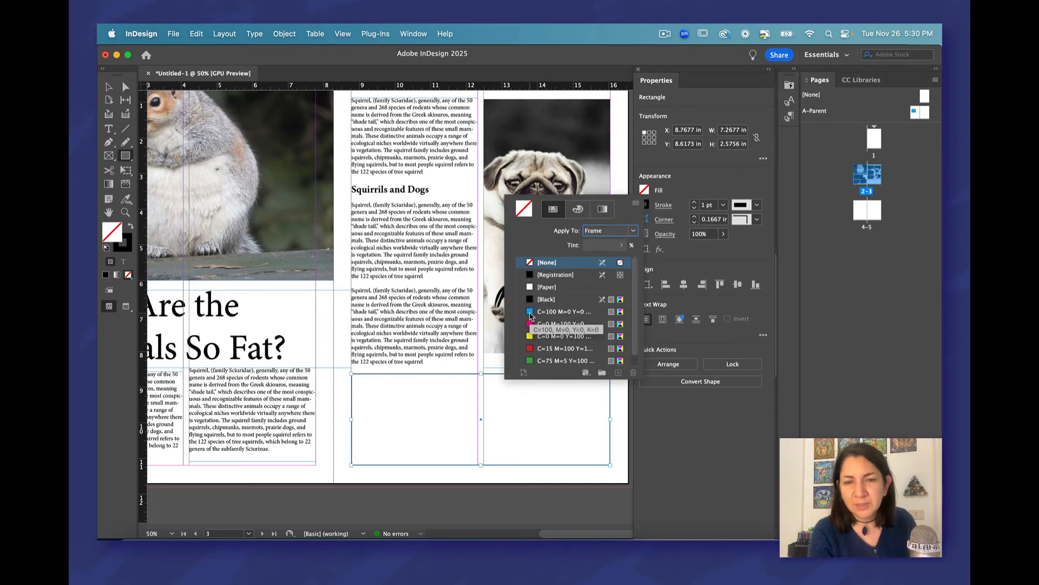
left_click(577, 210)
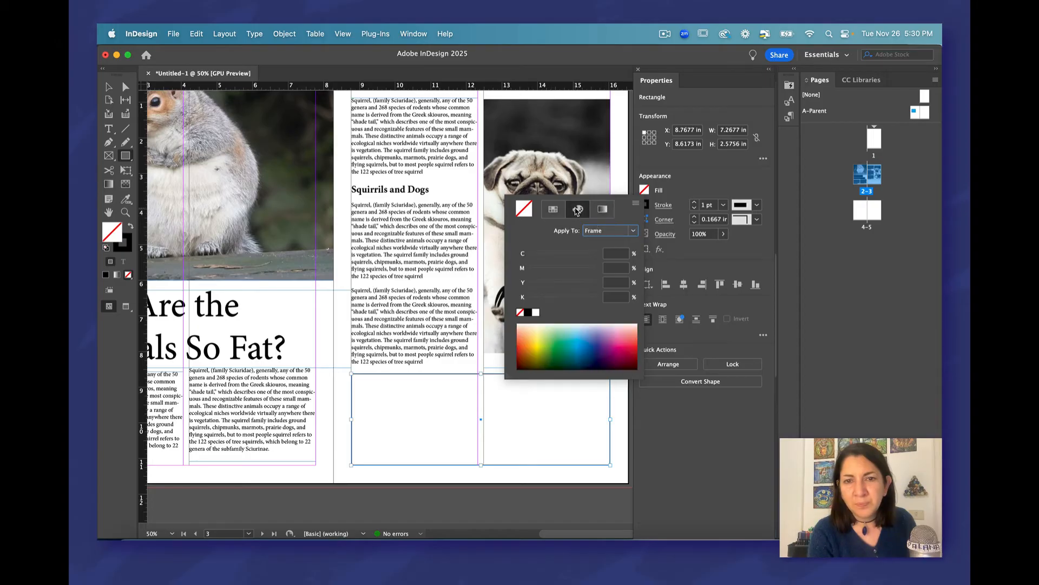
left_click(558, 345)
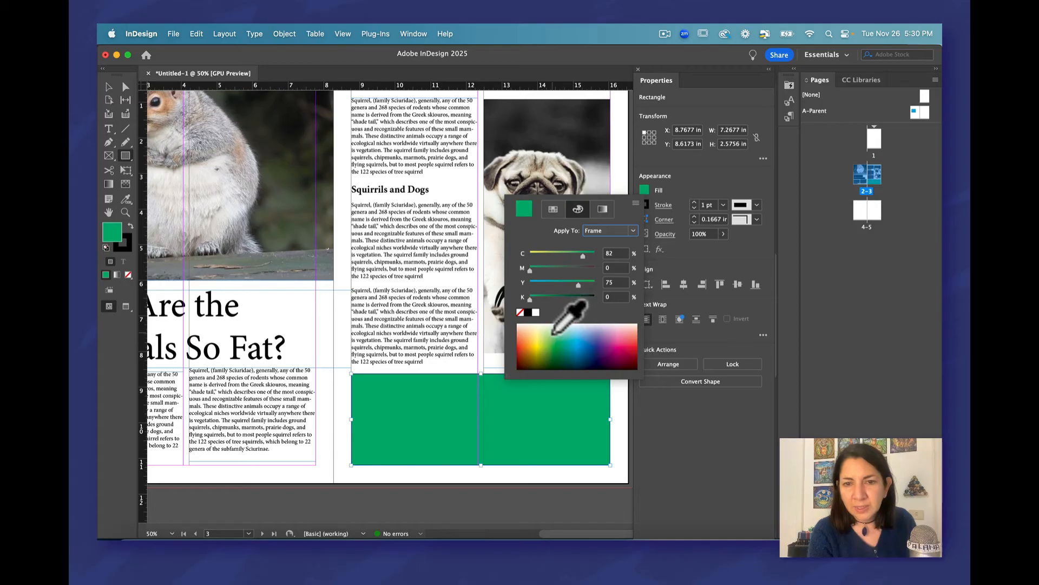
left_click(548, 338)
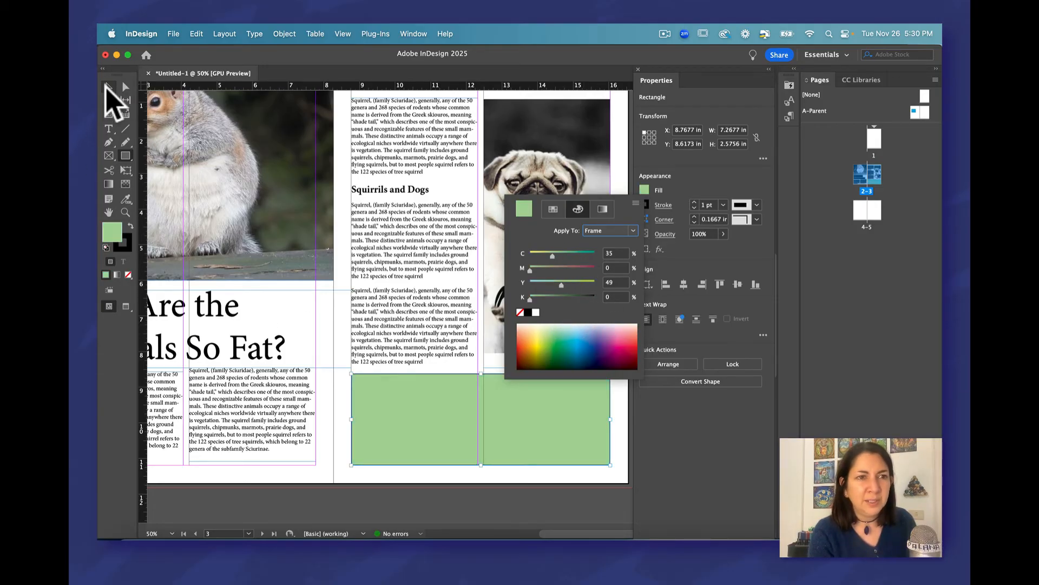
left_click(108, 88)
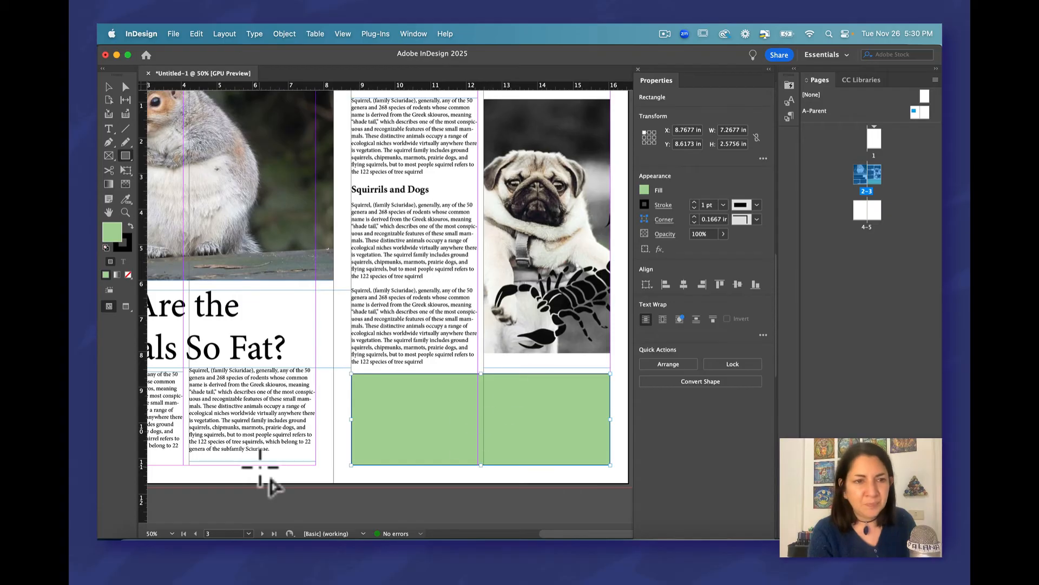
Turn on Overprint Preview and show the whole spread in the Preview screen mode.
left_click(126, 212)
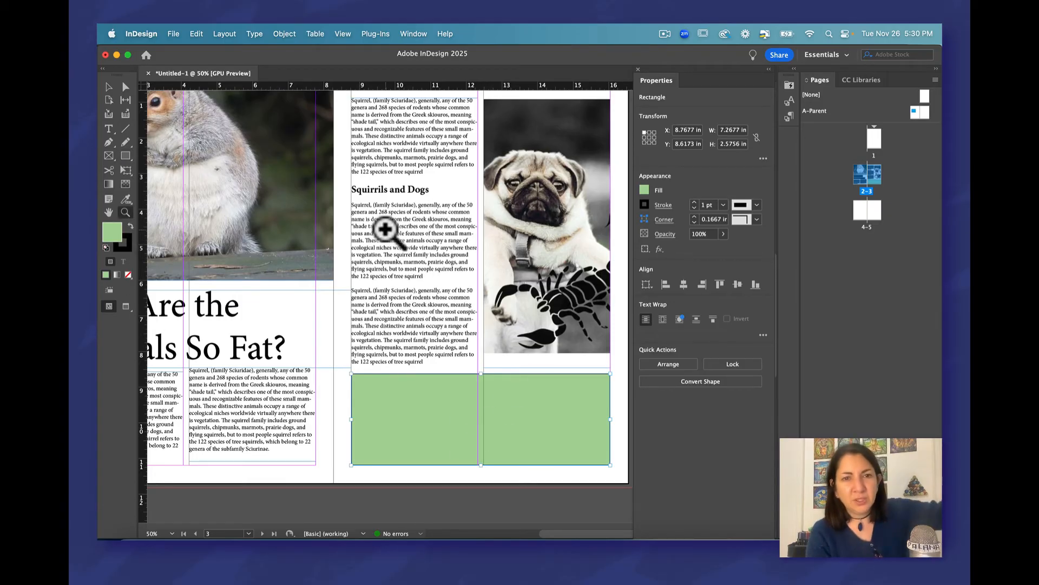
left_click(413, 260, "alt")
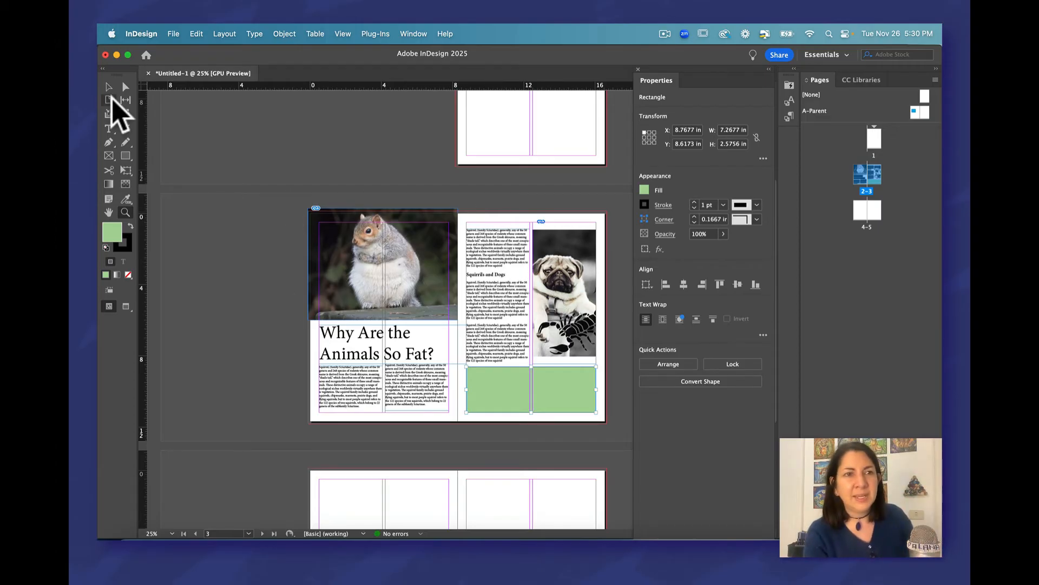
left_click(414, 34)
mouse_move(343, 33)
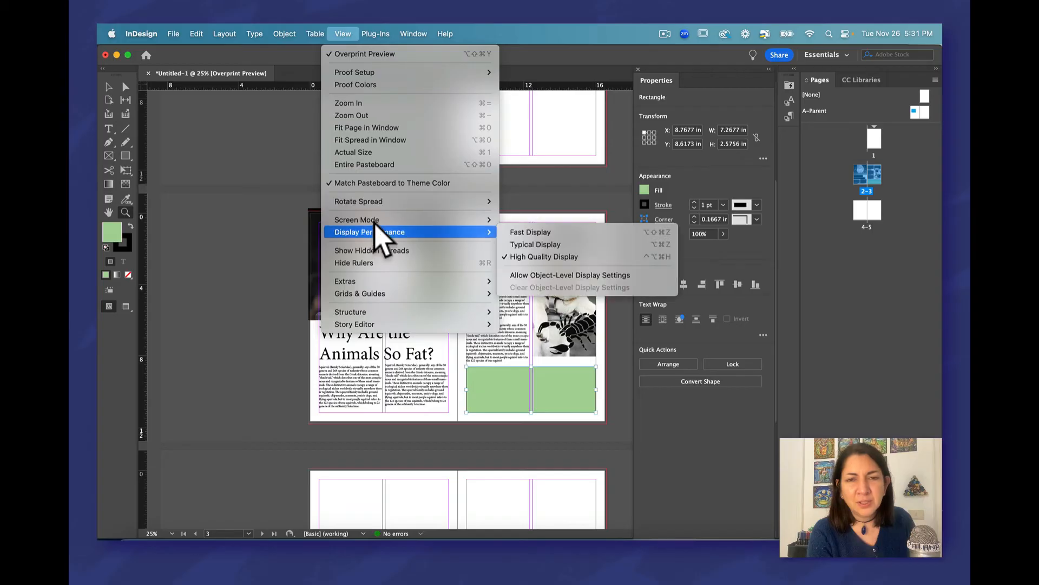
mouse_move(390, 220)
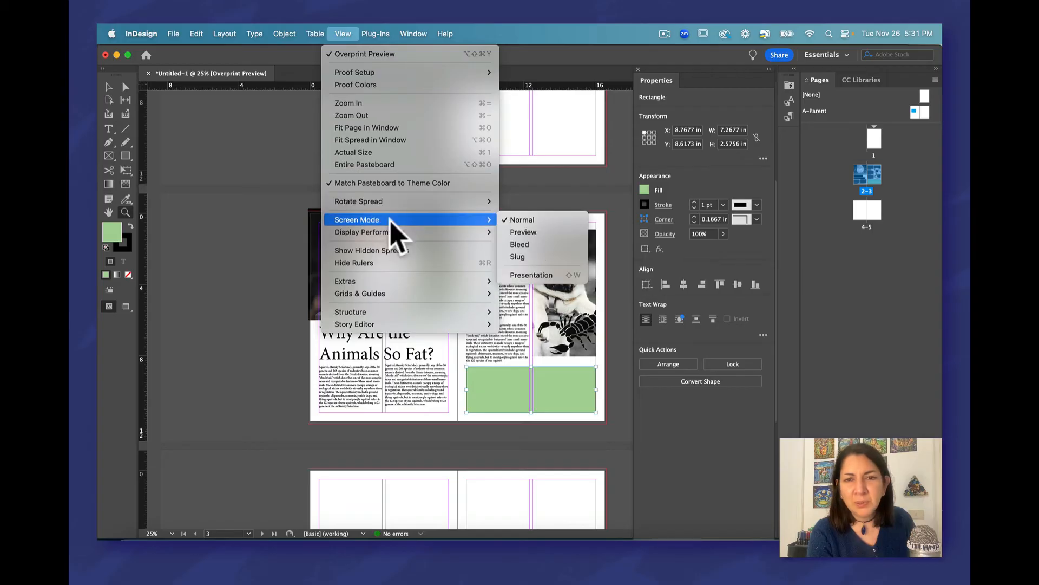
left_click(533, 233)
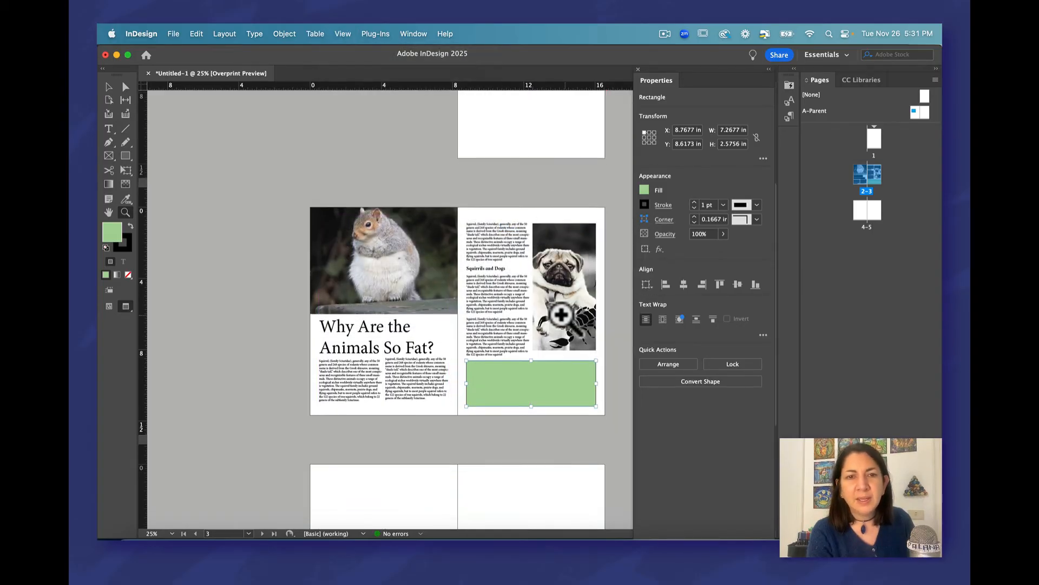
Extend the green rectangle on page 3 to the spine and past the outer and bottom page edges, and deselect it.
left_click(540, 256)
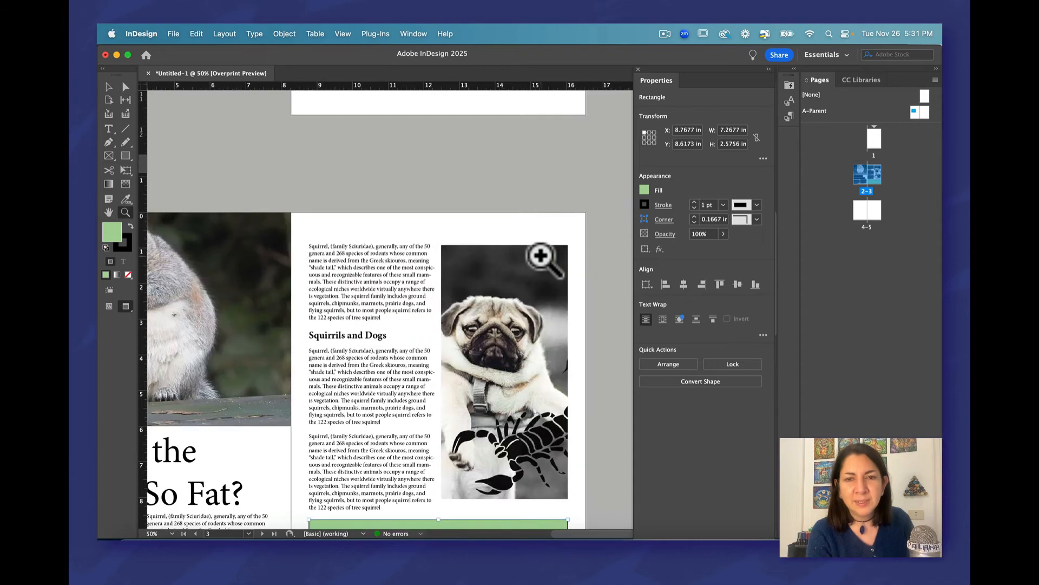
left_click(109, 211)
left_click_drag(210, 281, 433, 174)
left_click_drag(475, 259, 299, 236)
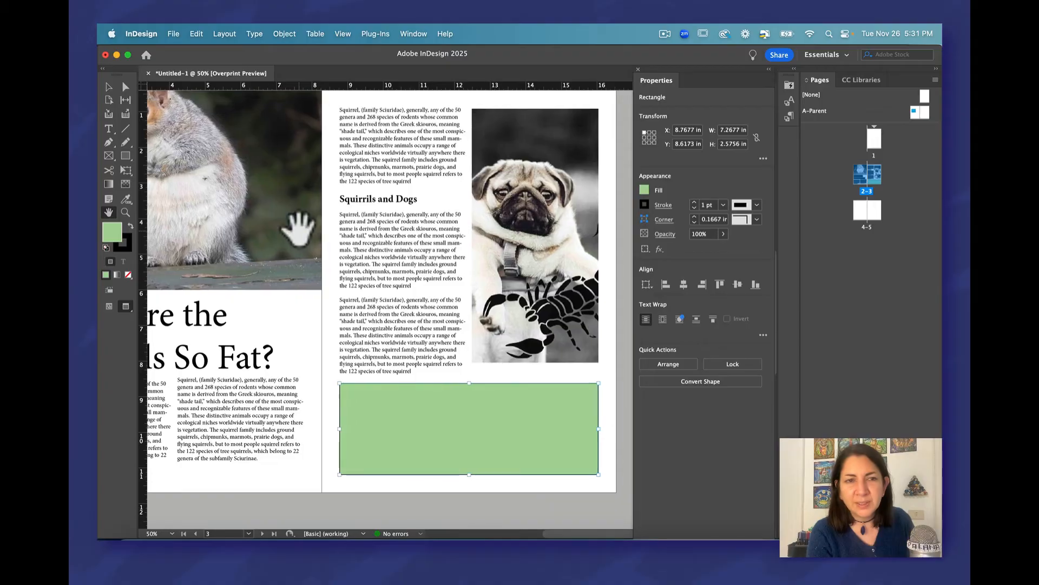
left_click(108, 86)
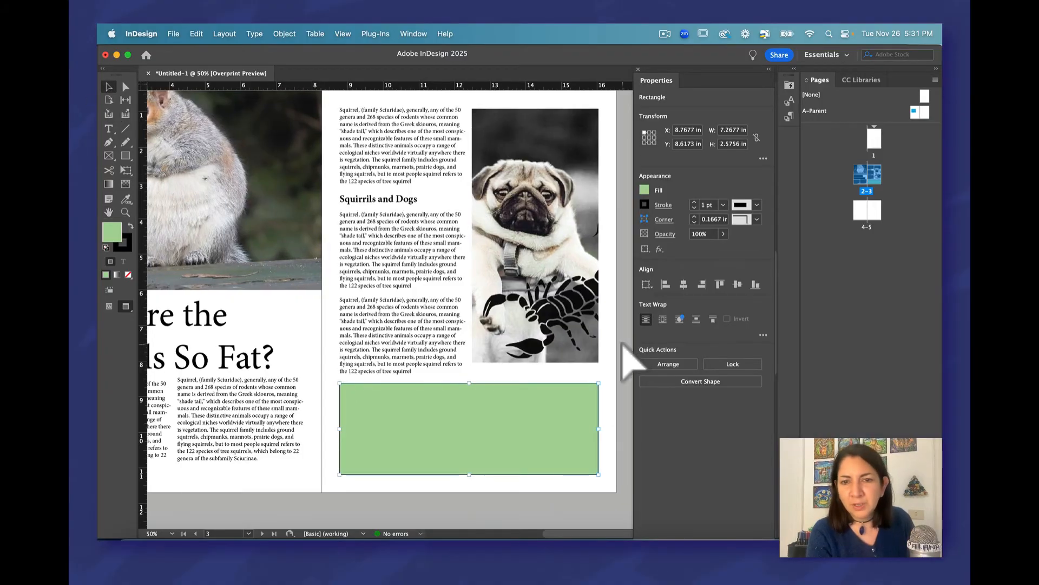
left_click(623, 344)
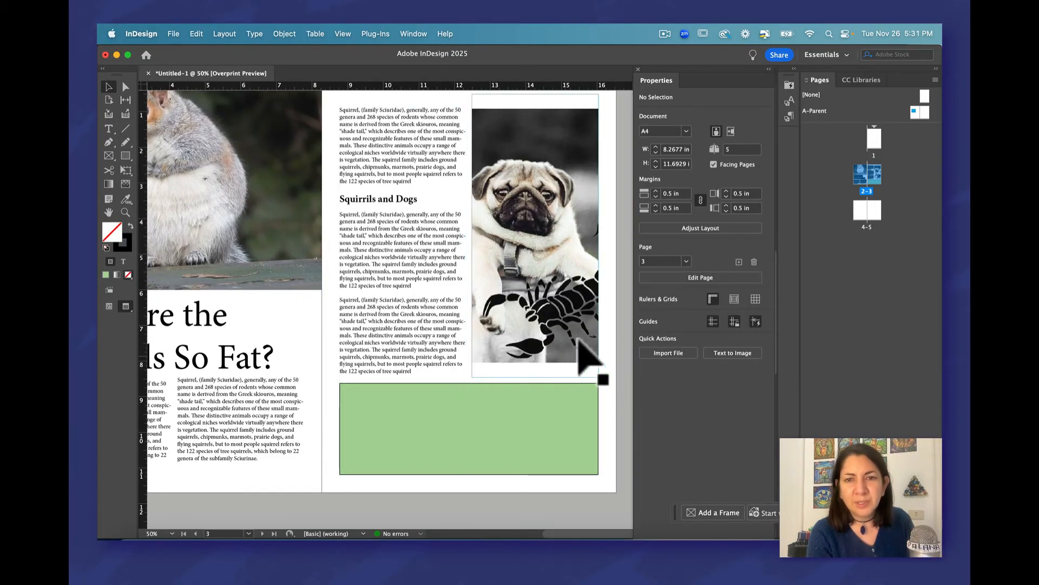
left_click(541, 414)
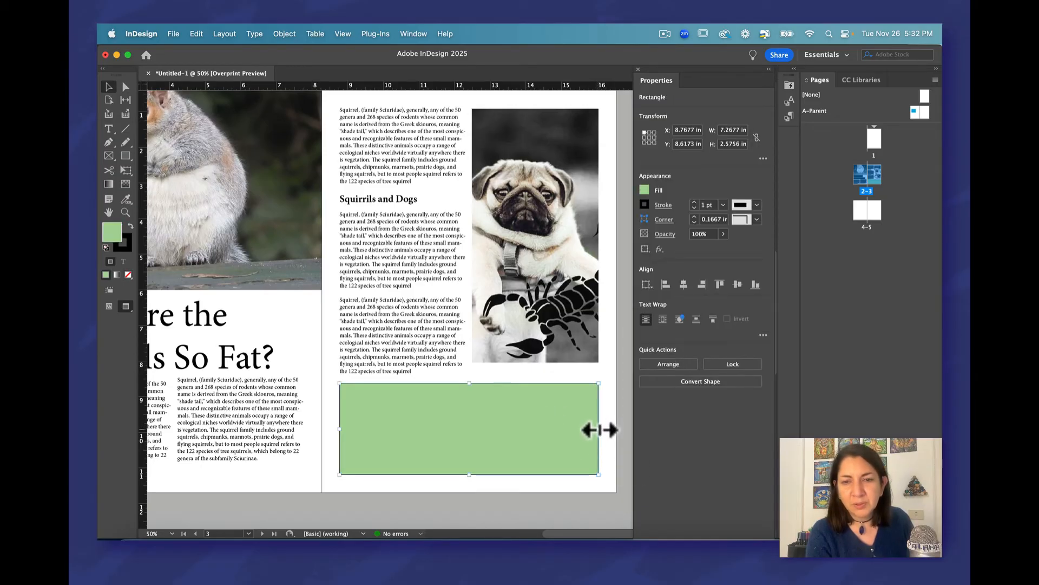
left_click_drag(600, 430, 627, 429)
left_click_drag(485, 474, 484, 503)
left_click_drag(340, 441, 323, 442)
left_click(627, 266)
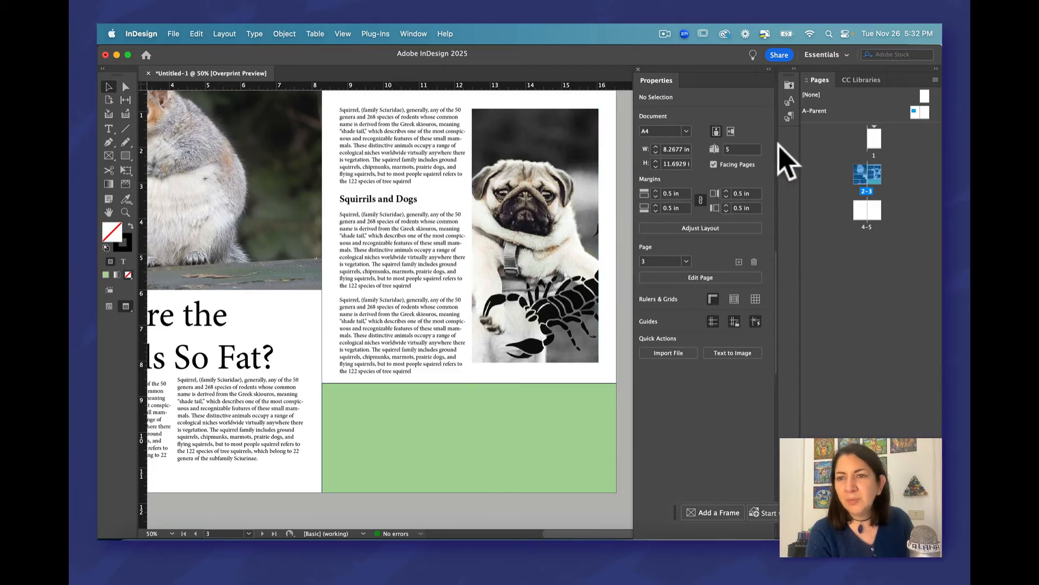
View page 1 and the 4-5 spread, and select page 1's thumbnail.
left_click(909, 183)
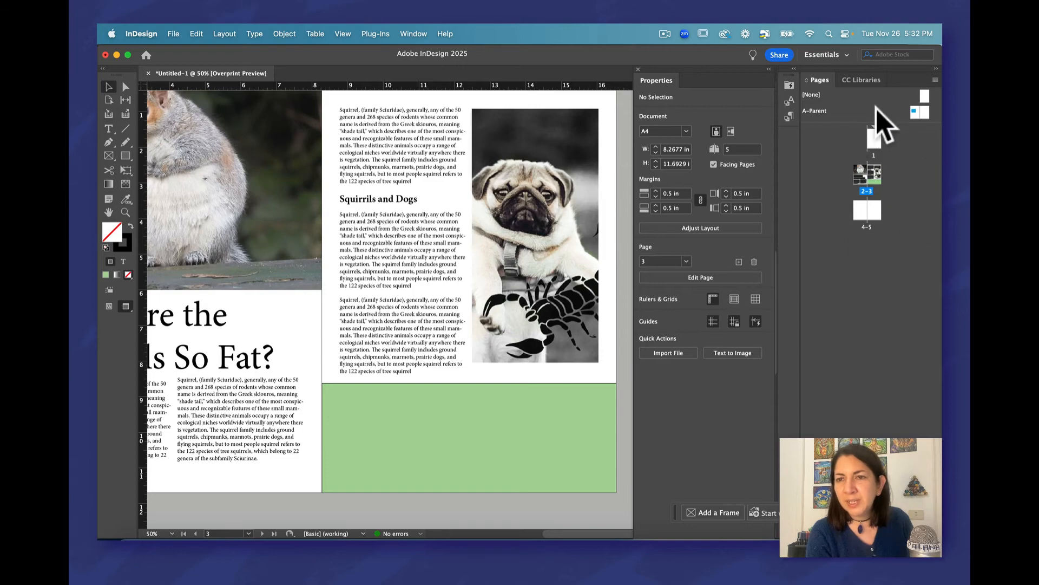
double_click(860, 210)
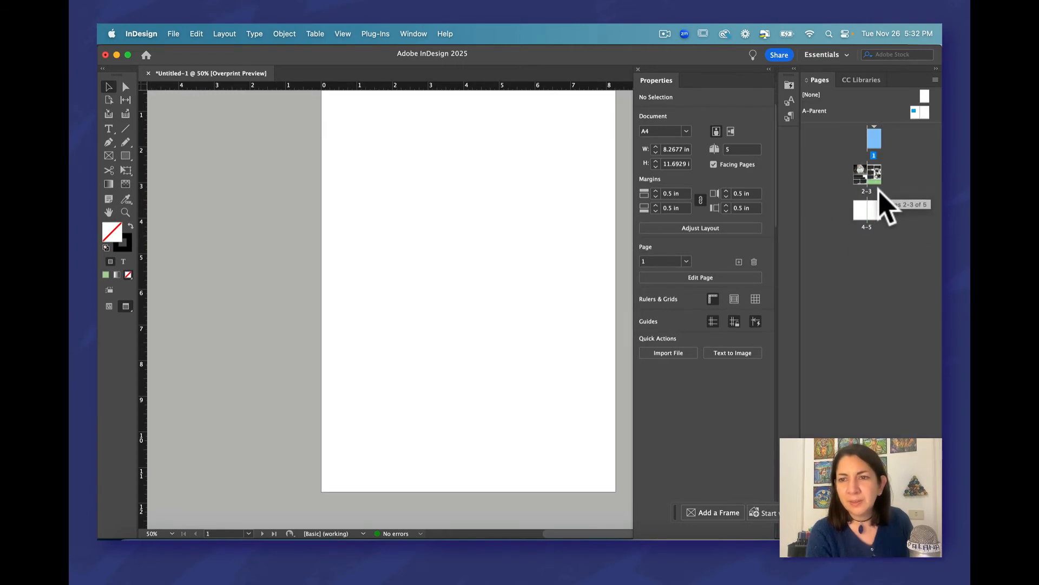
double_click(874, 209)
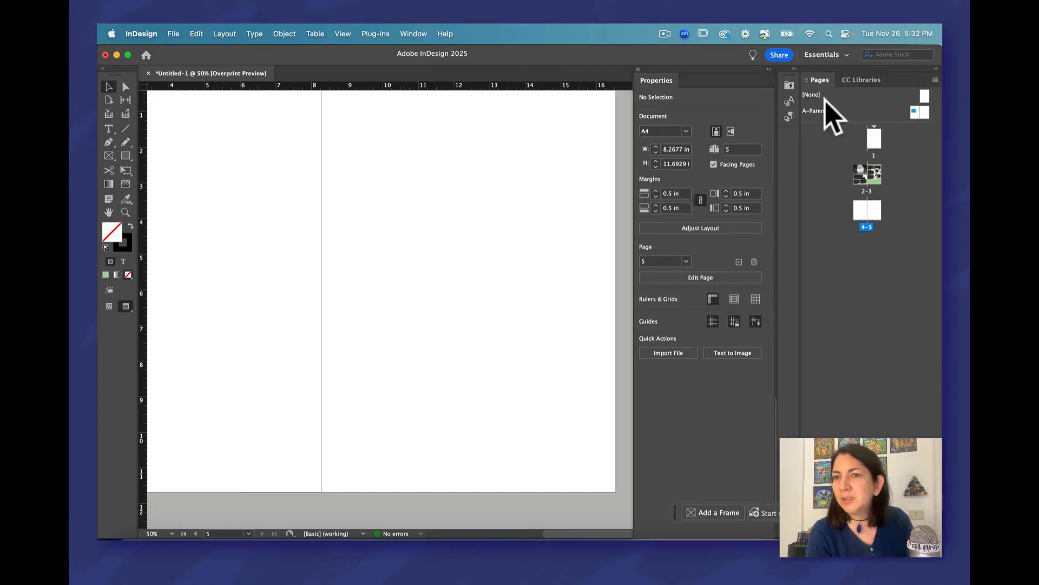
left_click(873, 139)
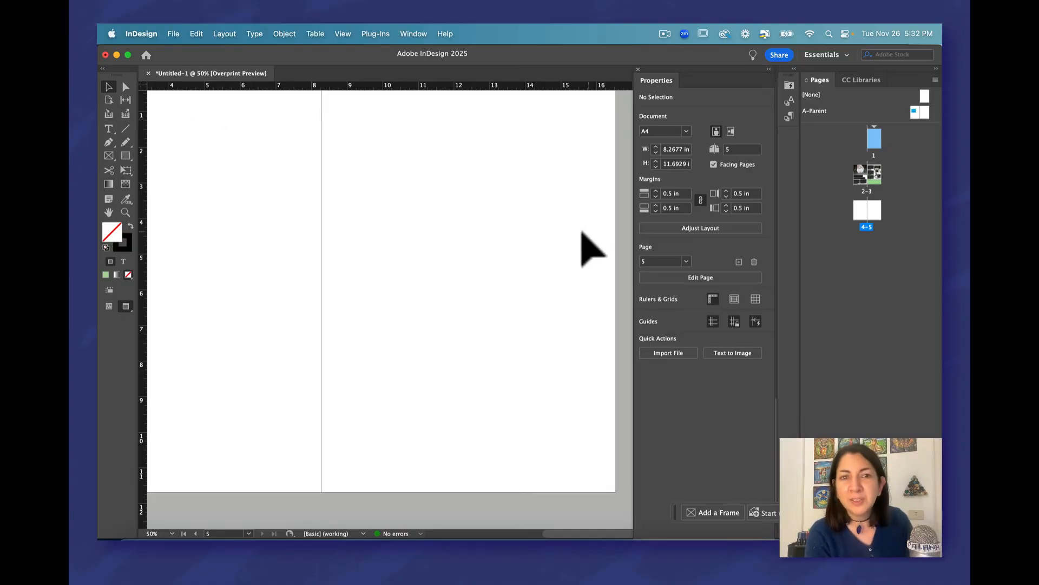
Draw a rectangular image frame about 8.68 by 11.99 in over page 1, extending past all of its edges.
double_click(872, 140)
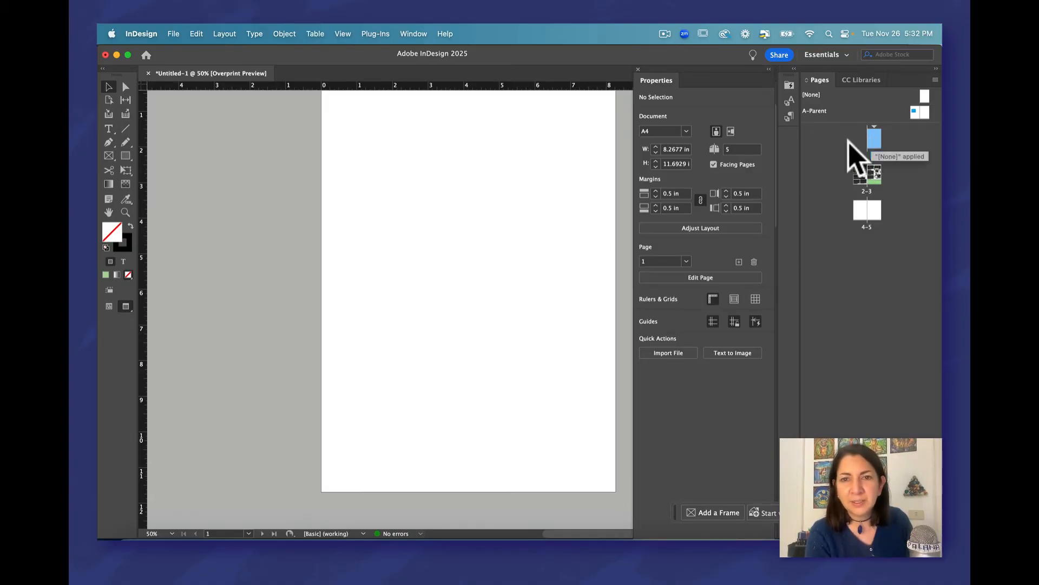
left_click(108, 213)
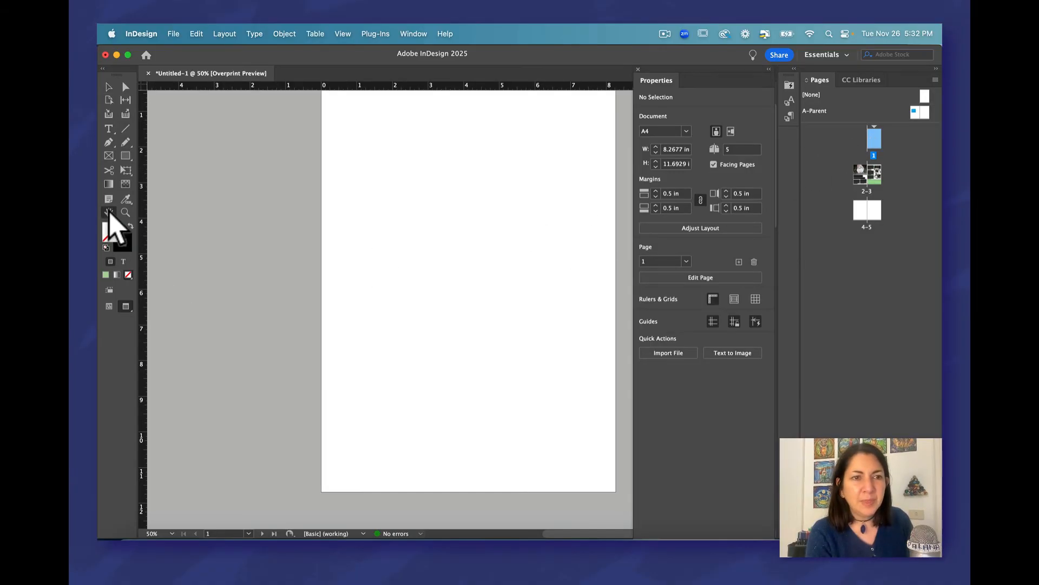
left_click_drag(432, 208, 354, 232)
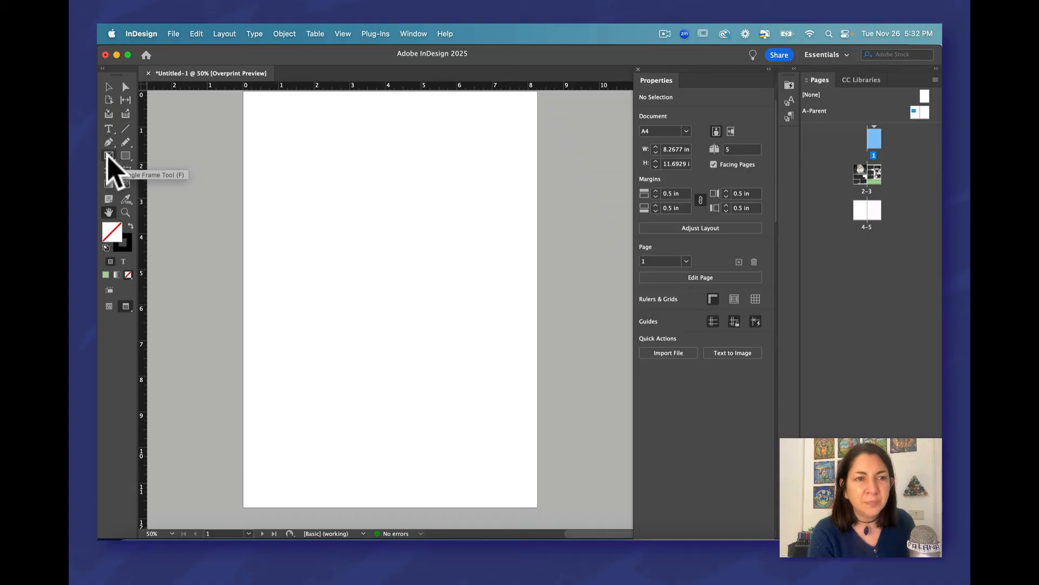
left_click_drag(569, 123, 571, 132)
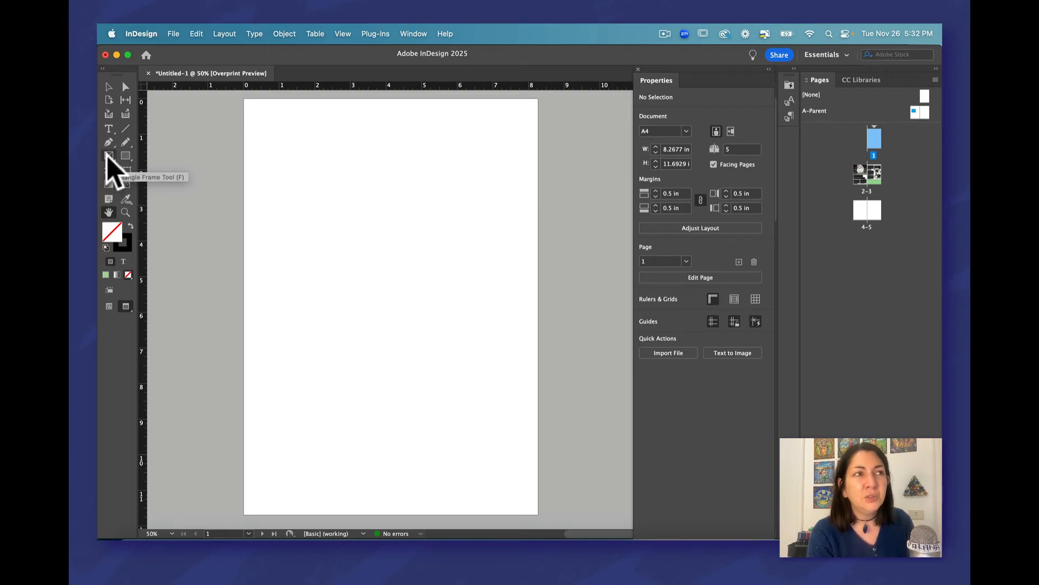
left_click(108, 156)
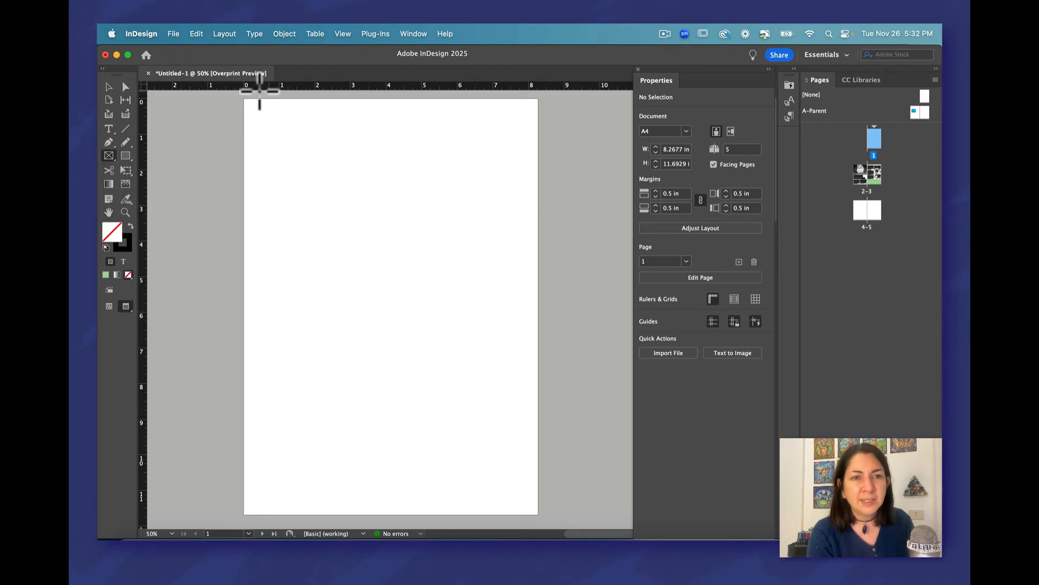
left_click_drag(240, 94, 548, 520)
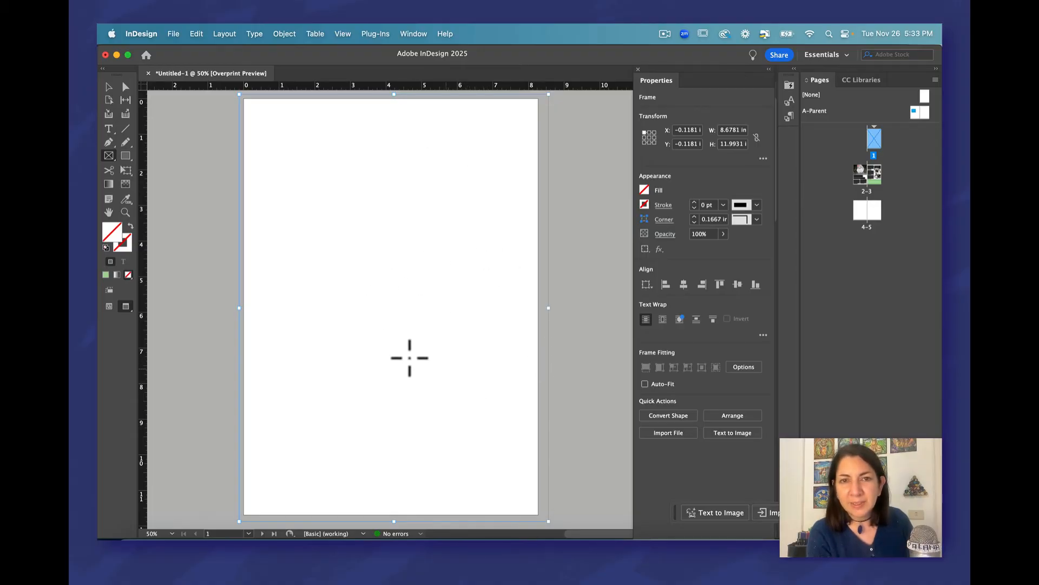
Place fatsquirrel.webp from the images folder into the page 1 frame.
left_click(672, 433)
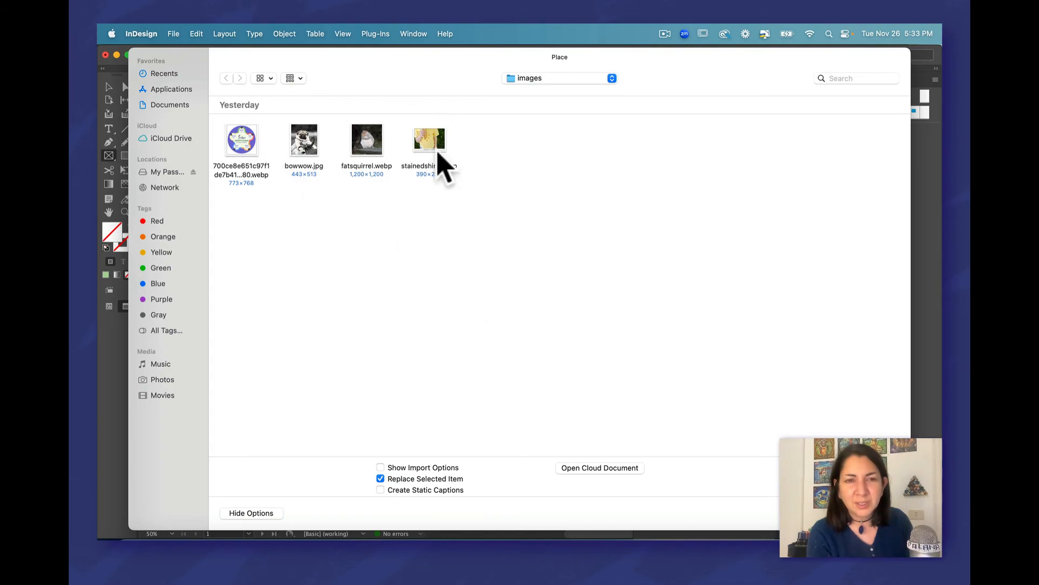
left_click(362, 145)
left_click(881, 513)
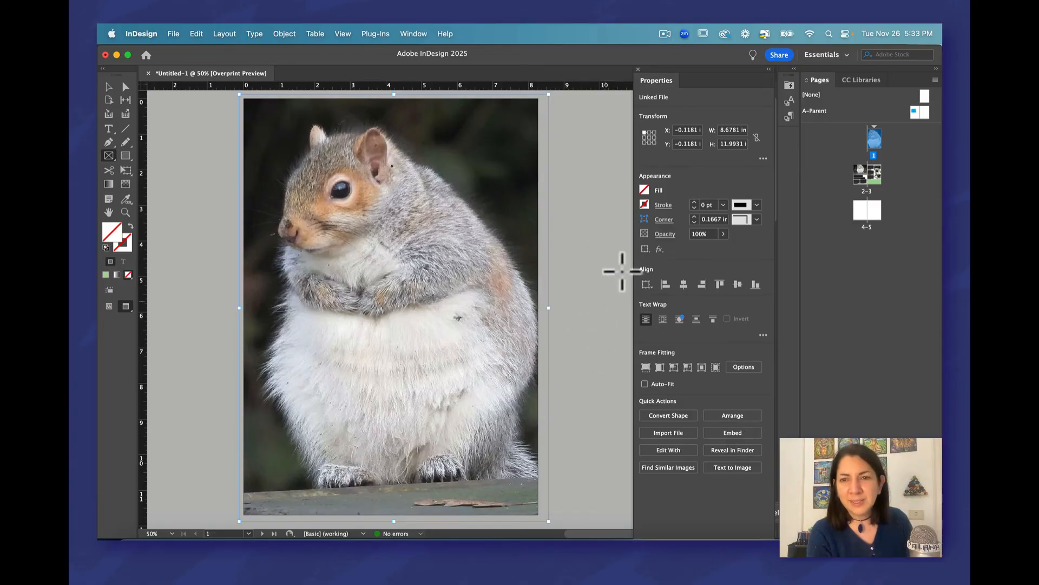
Switch the document to the Normal screen mode and view the 2-3 spread.
left_click(343, 34)
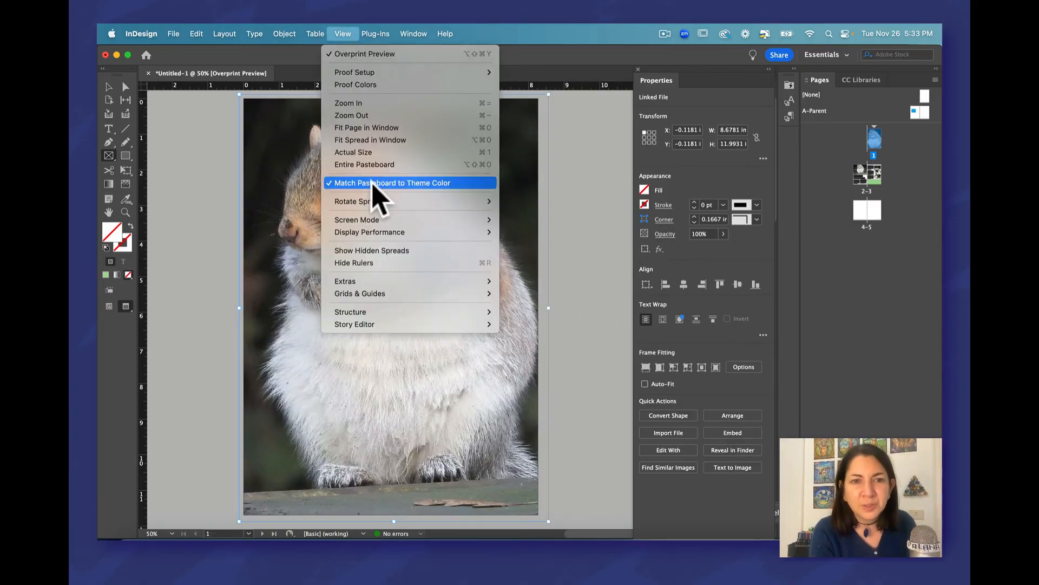
mouse_move(373, 220)
left_click(516, 218)
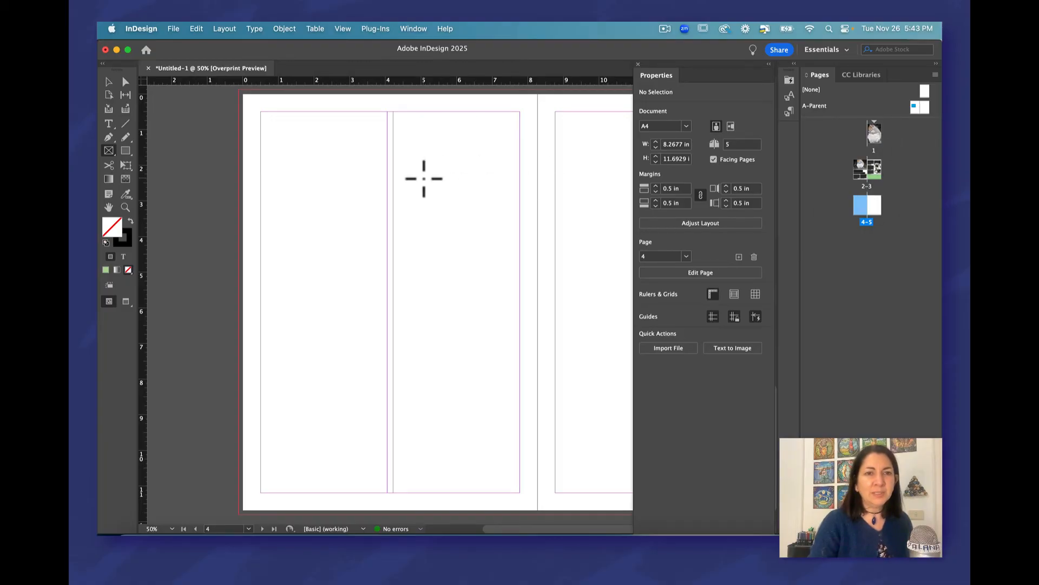
double_click(863, 169)
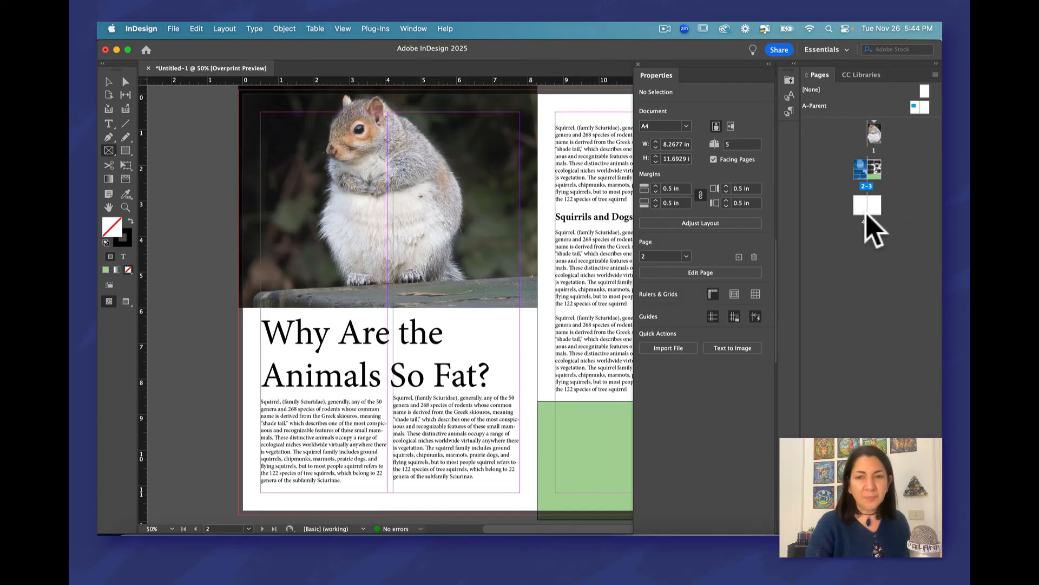
Save the document as 02finalproject in InDesign 2025 format in the final project folder.
left_click(173, 30)
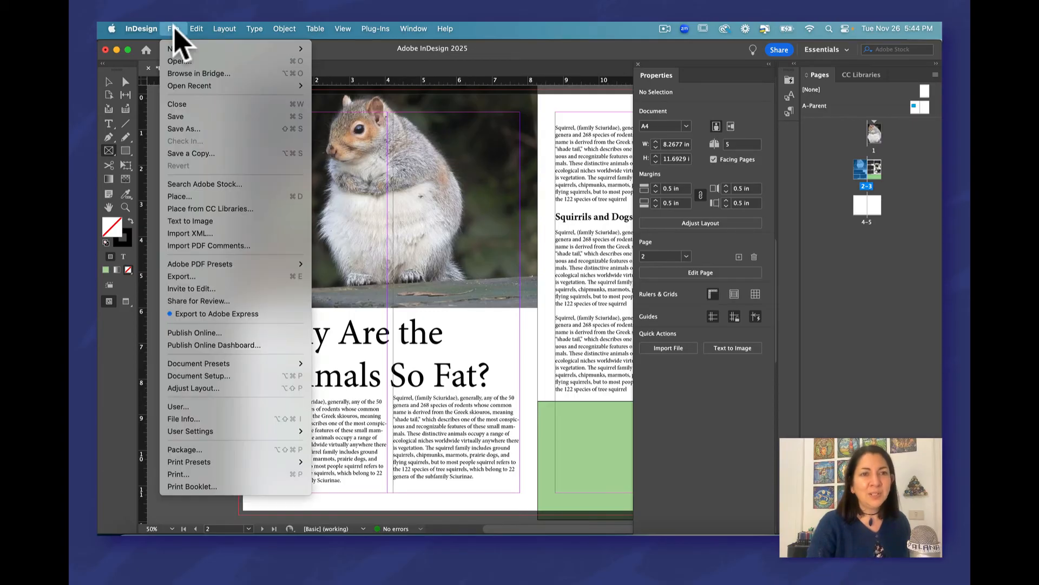
left_click(188, 130)
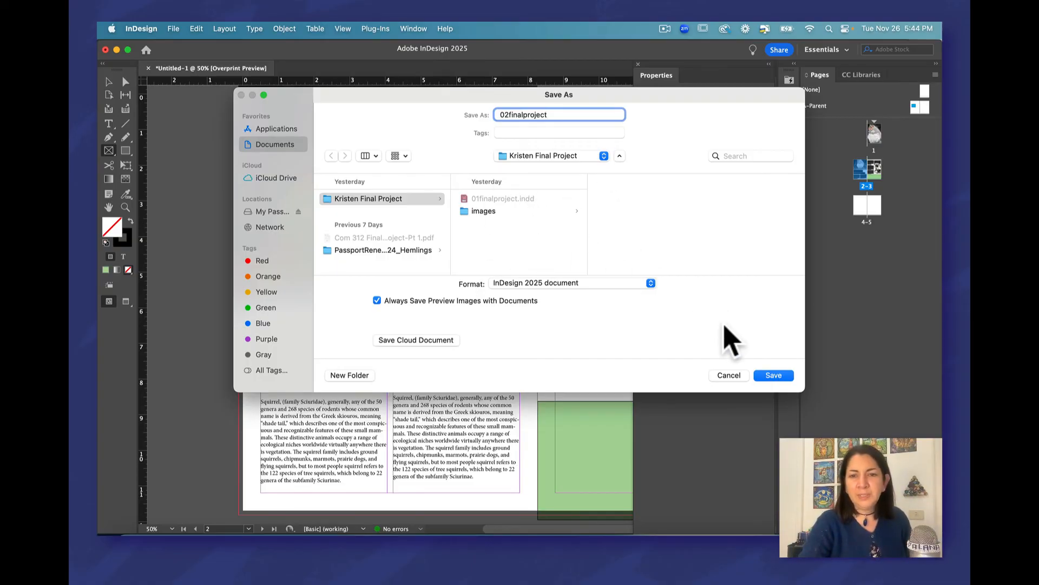
left_click(772, 376)
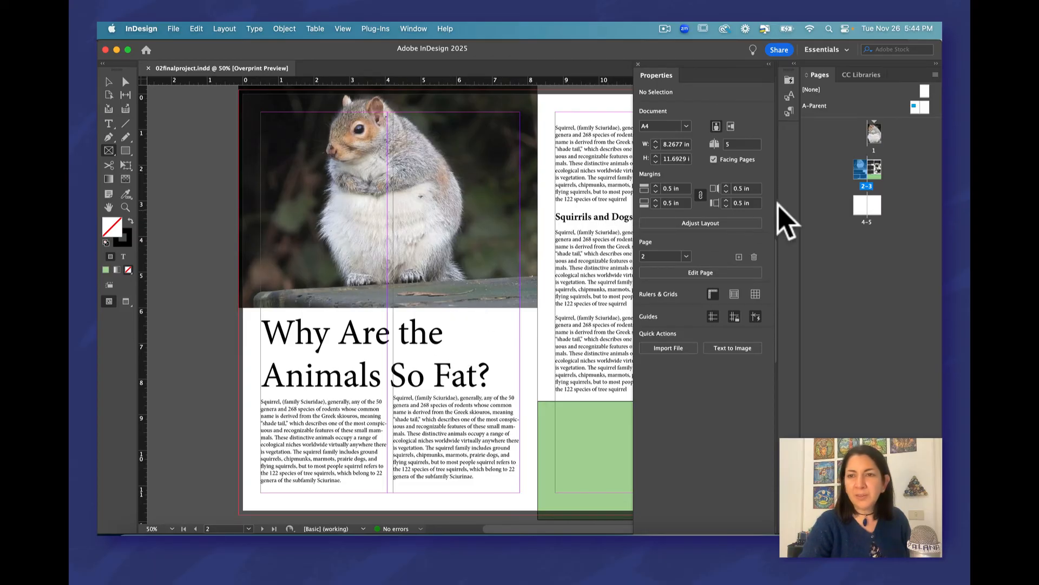
Draw a text frame about 3.55 by 6.13 in at the top of page 4's first column and paste the squirrel paragraph.
left_click(860, 210)
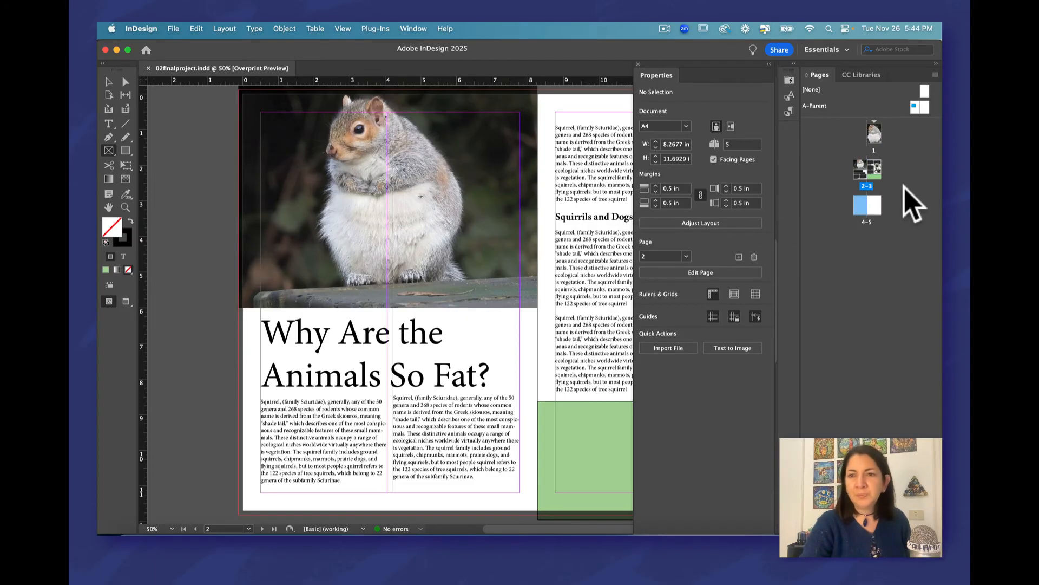
double_click(861, 208)
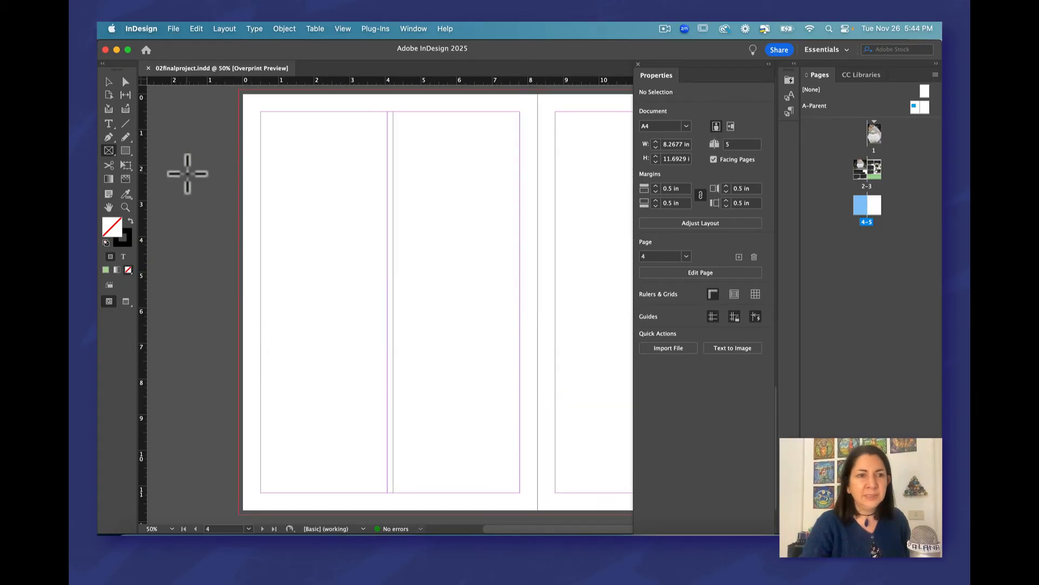
left_click(108, 123)
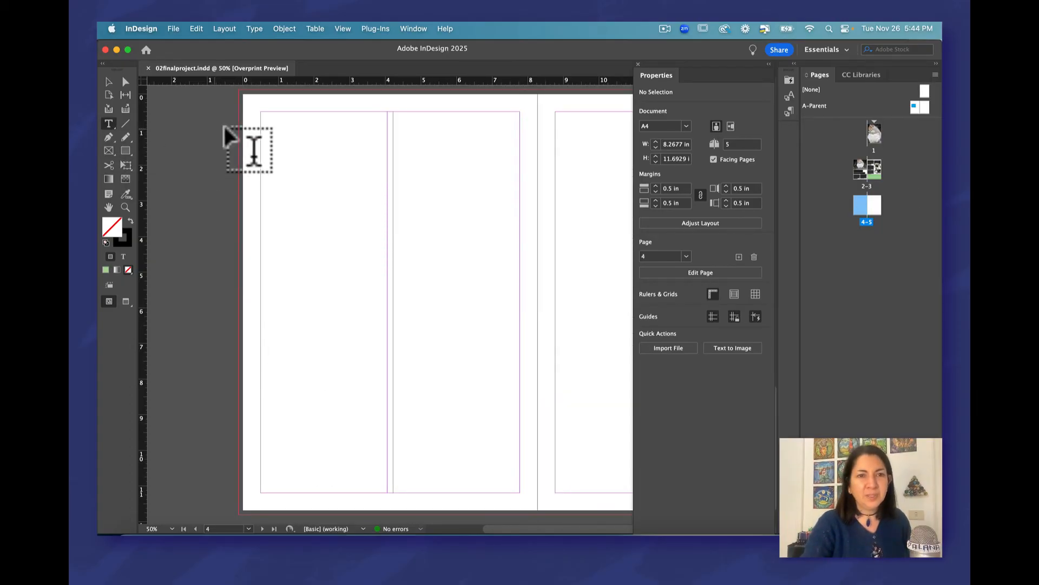
mouse_move(262, 112)
left_mouse_down()
mouse_move(333, 325)
mouse_move(387, 330)
left_mouse_up()
key("super+v")
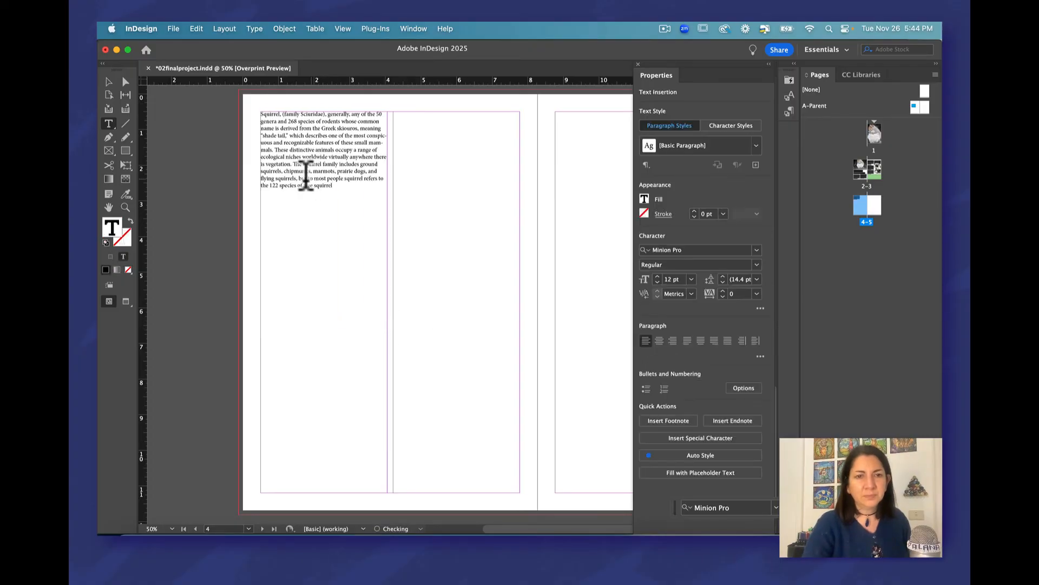
Place the round Growth Garden image in a new 3.55 by 4.75 in frame atop page 4's second column, fitted proportionally with Auto-Fit on.
left_click(109, 151)
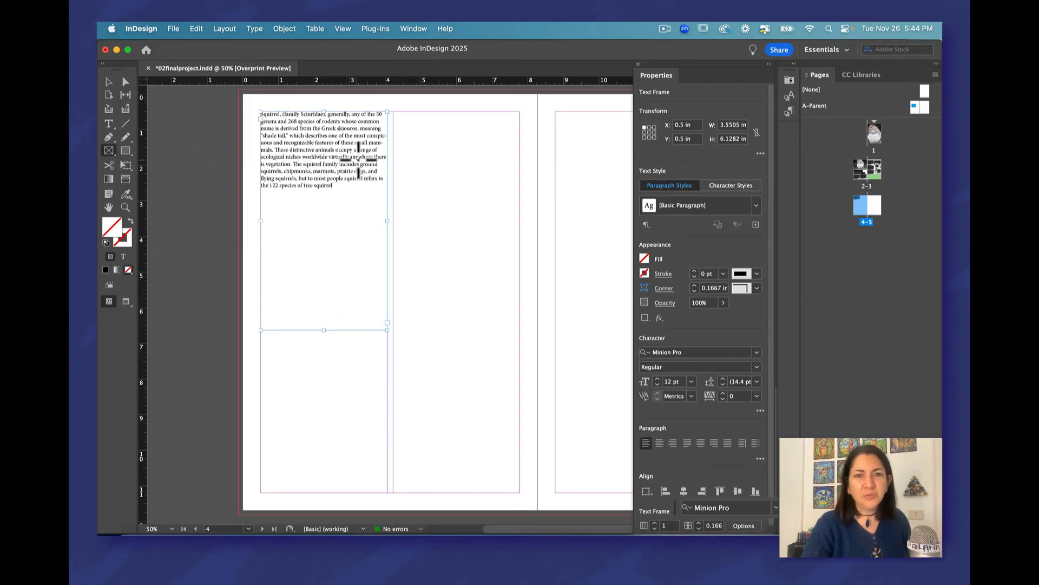
left_click_drag(394, 113, 520, 281)
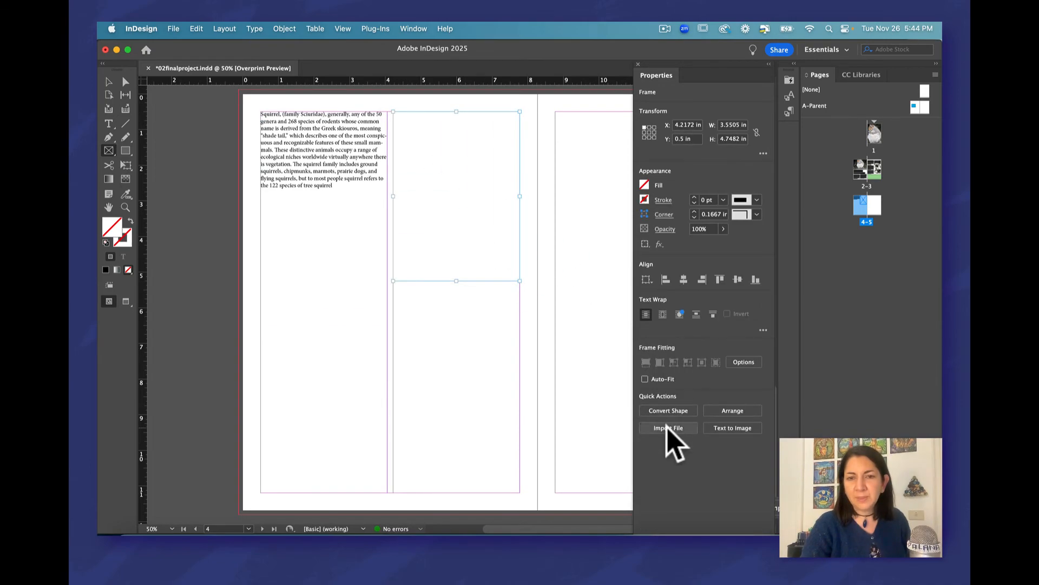
left_click(667, 428)
left_click(260, 154)
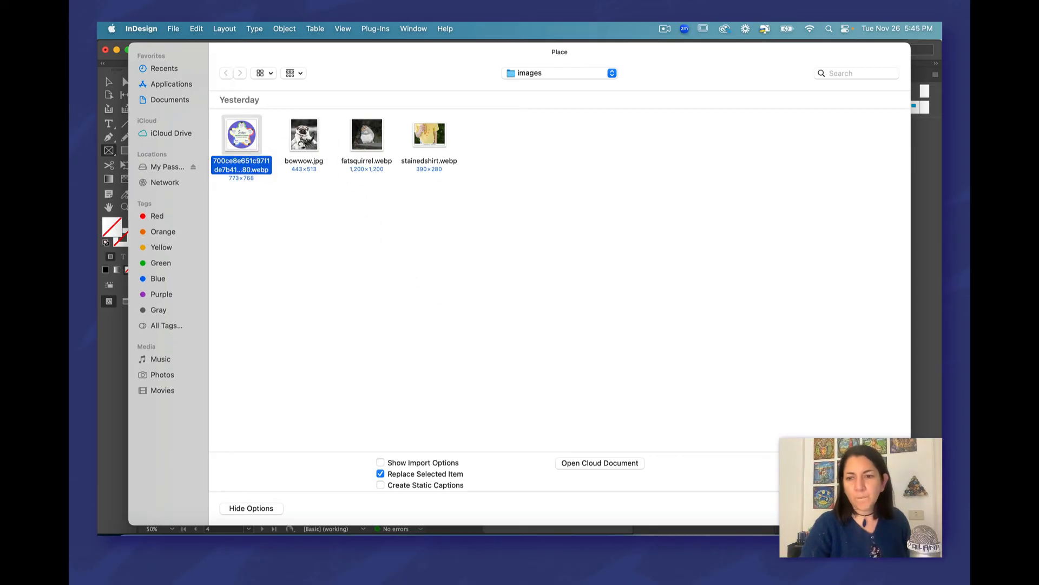
key("Return")
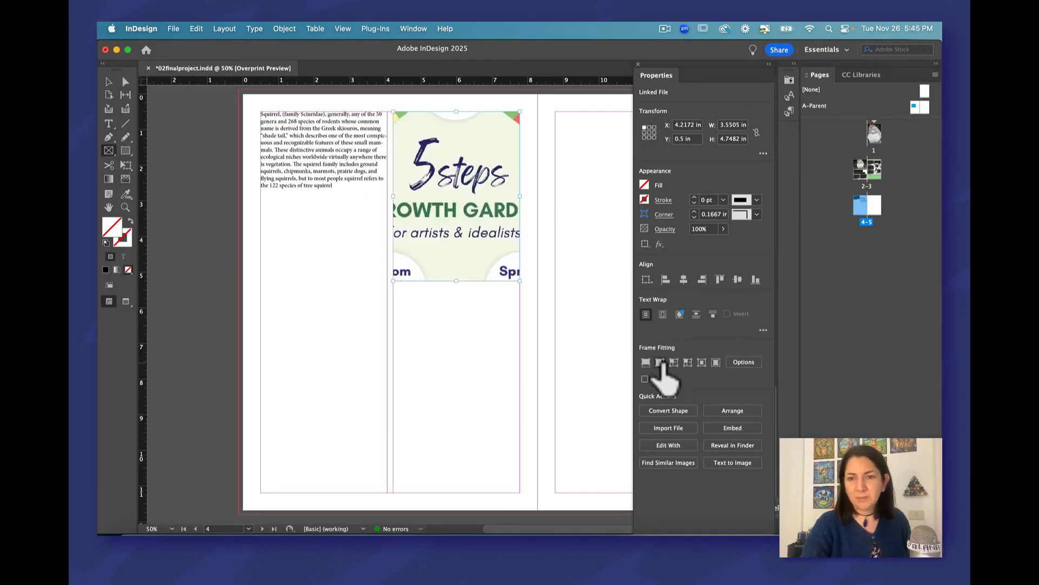
left_click(645, 379)
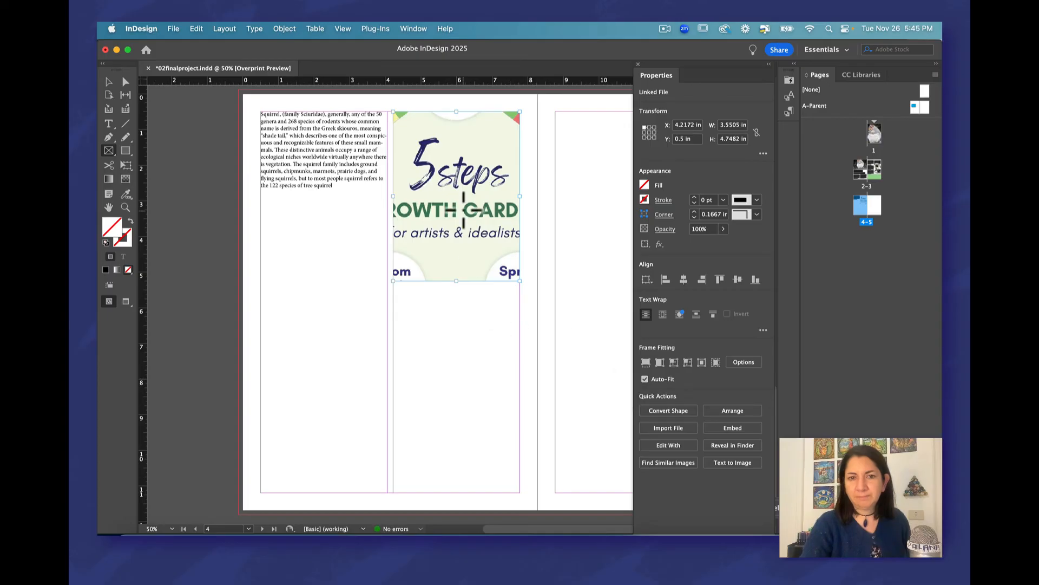
left_click(660, 362)
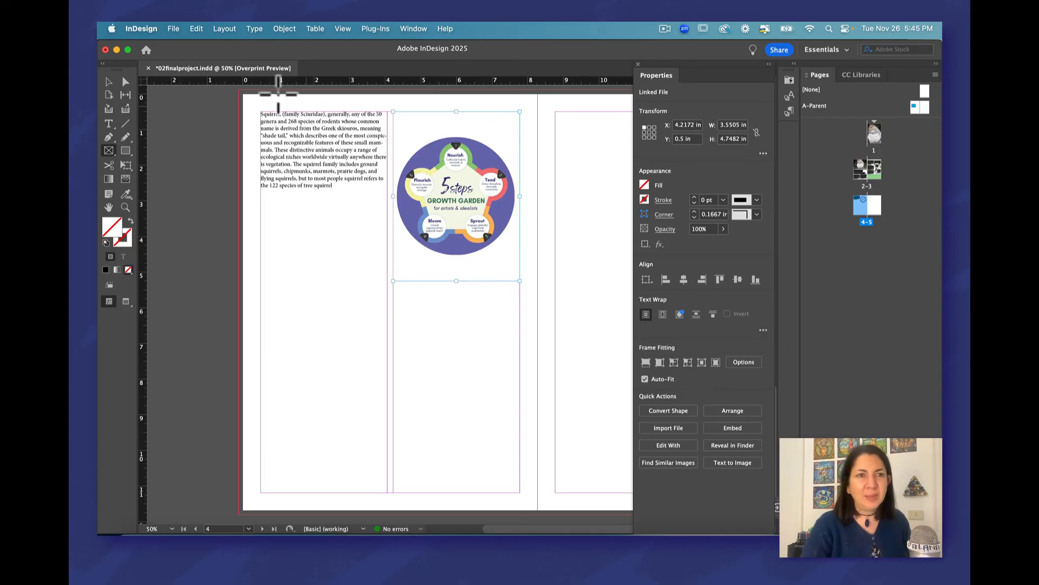
Save the document under the new name 03finalproject in the final project folder.
left_click(174, 29)
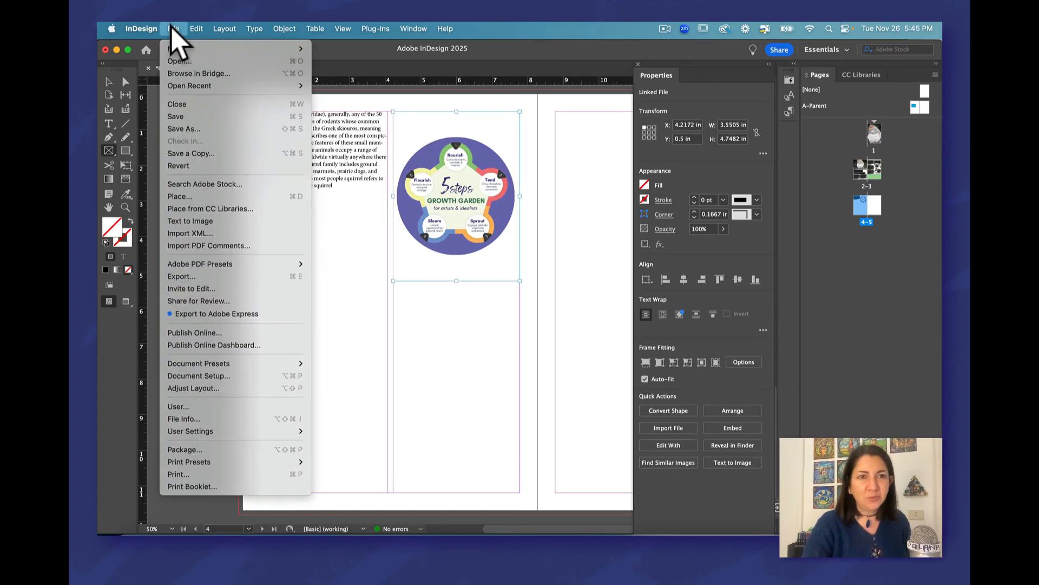
left_click(189, 130)
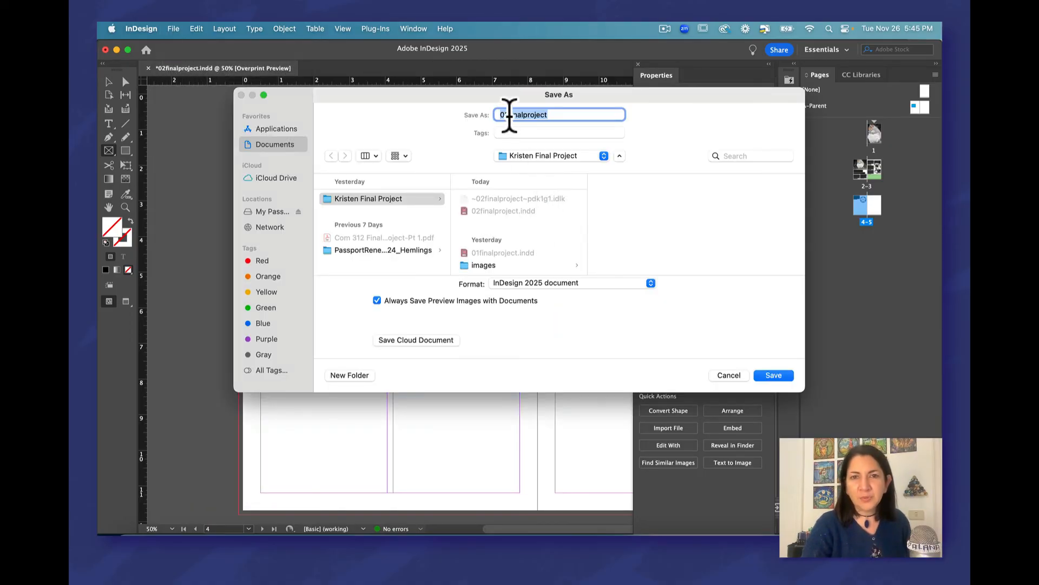
left_click(509, 115)
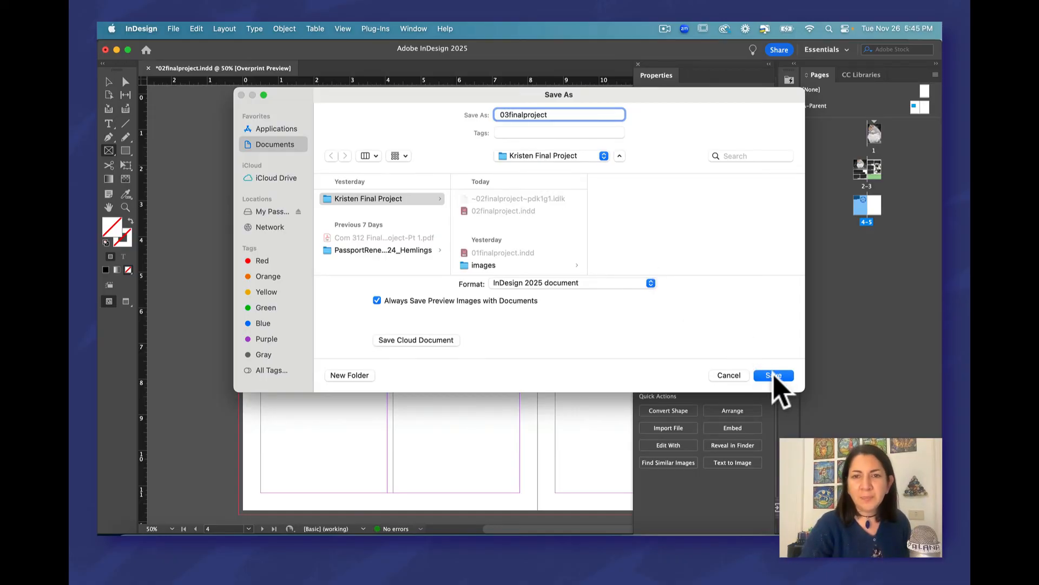
left_click(773, 375)
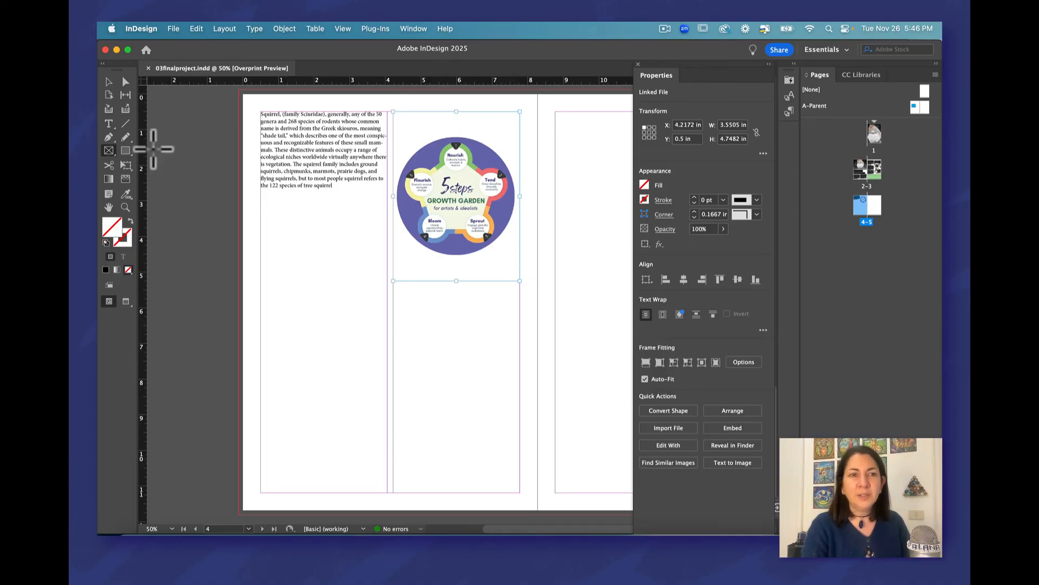
left_click(109, 81)
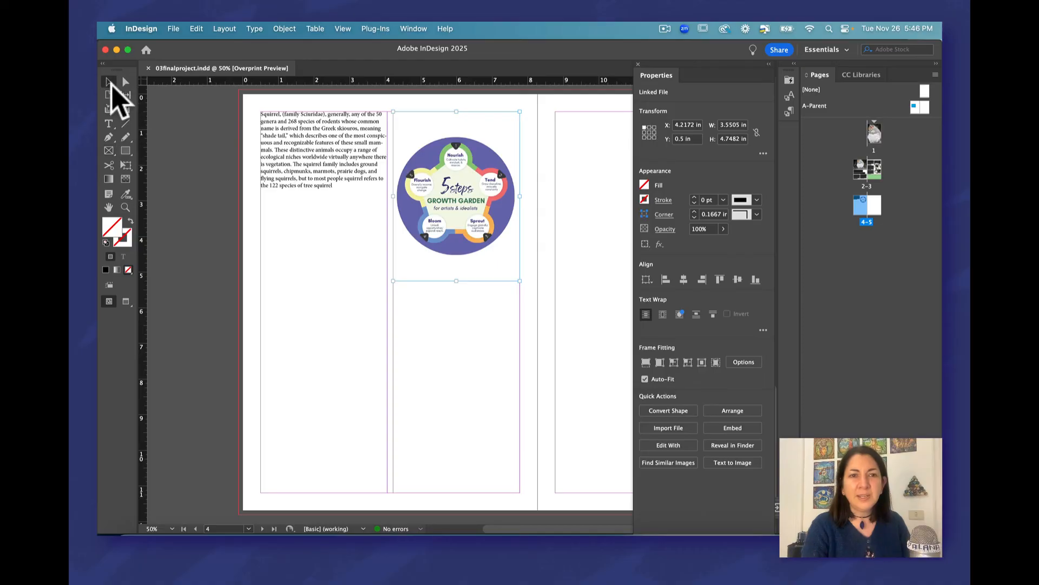
triple_click(286, 141)
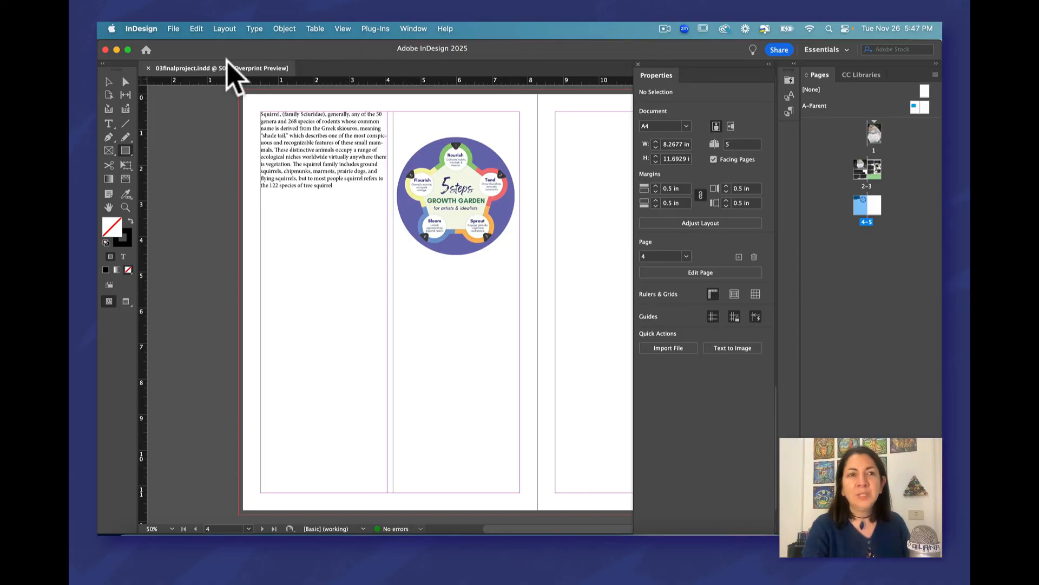
Start packaging the entire publication and create a K Package folder inside the final project folder as its destination.
left_click(173, 29)
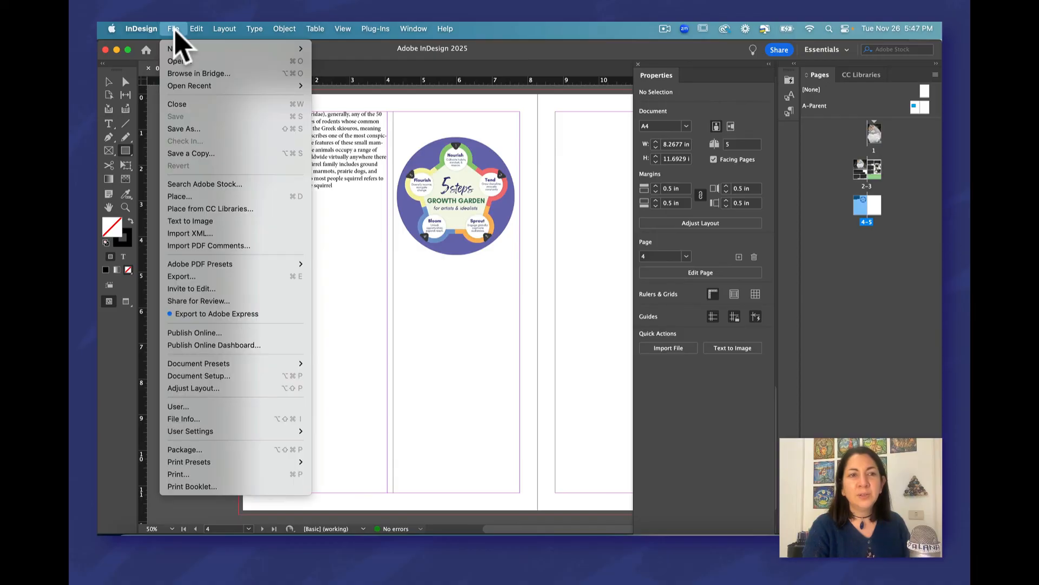
left_click(211, 452)
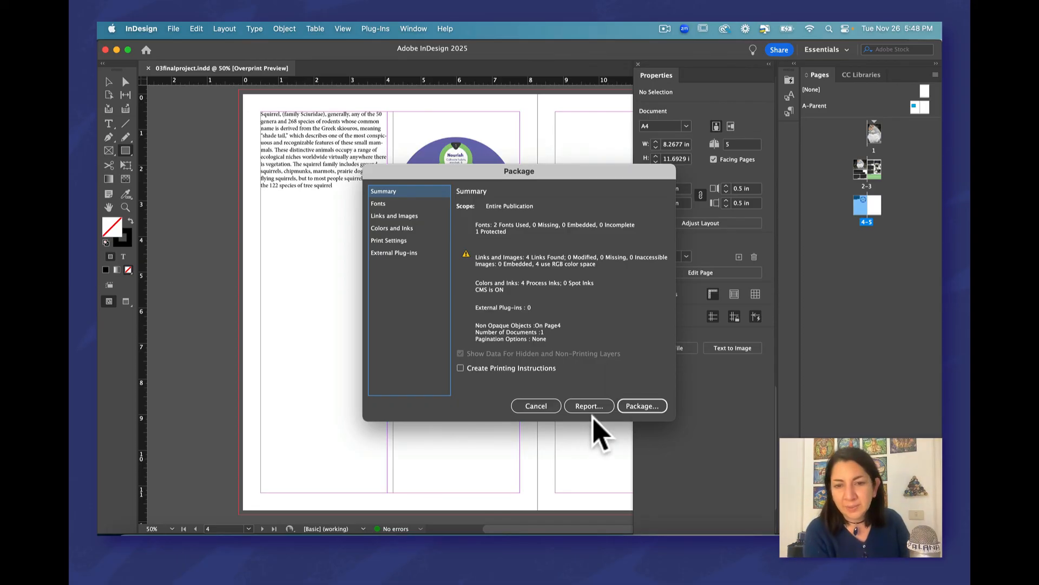
left_click(645, 407)
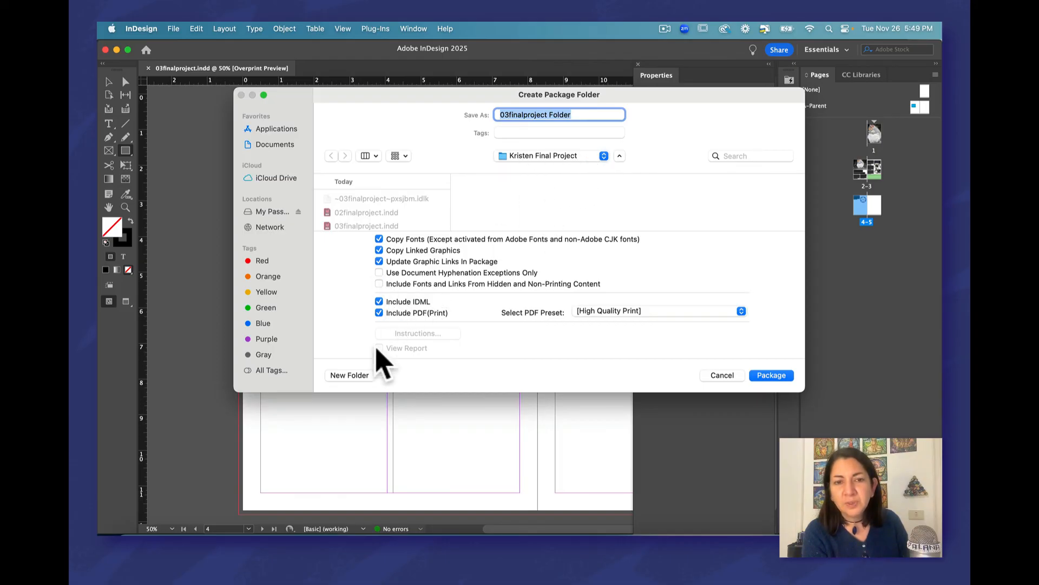
left_click(355, 376)
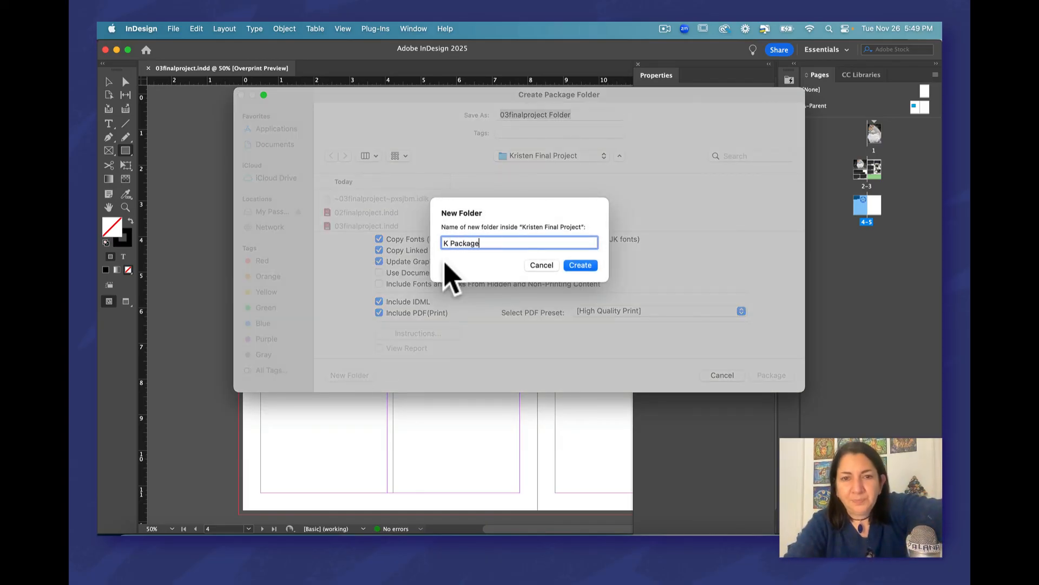
type("K Package")
left_click(581, 265)
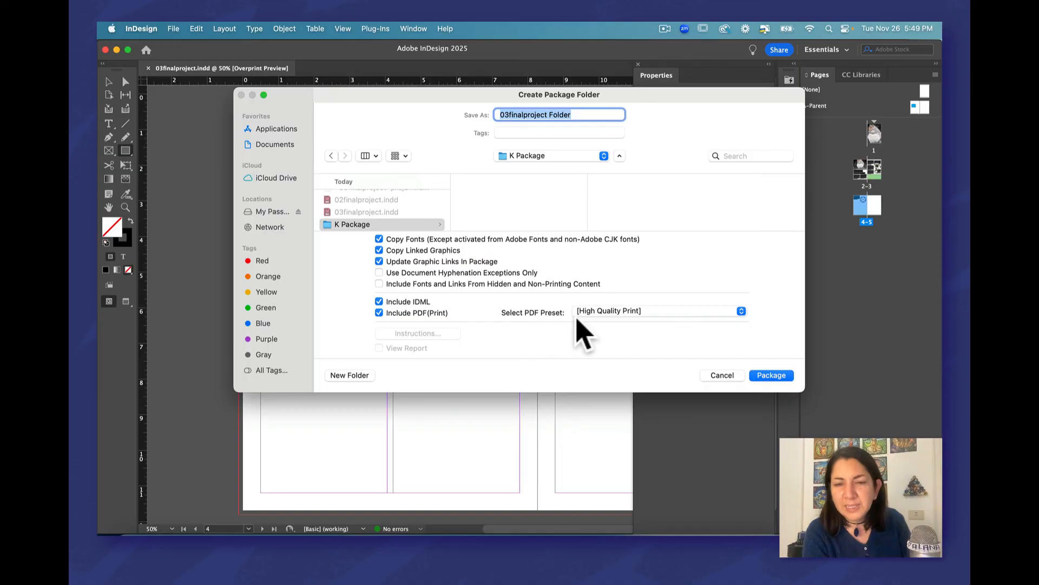
Choose the [High Quality Print] PDF preset and create the package as 03finalproject Folder inside K Package.
left_click(742, 311)
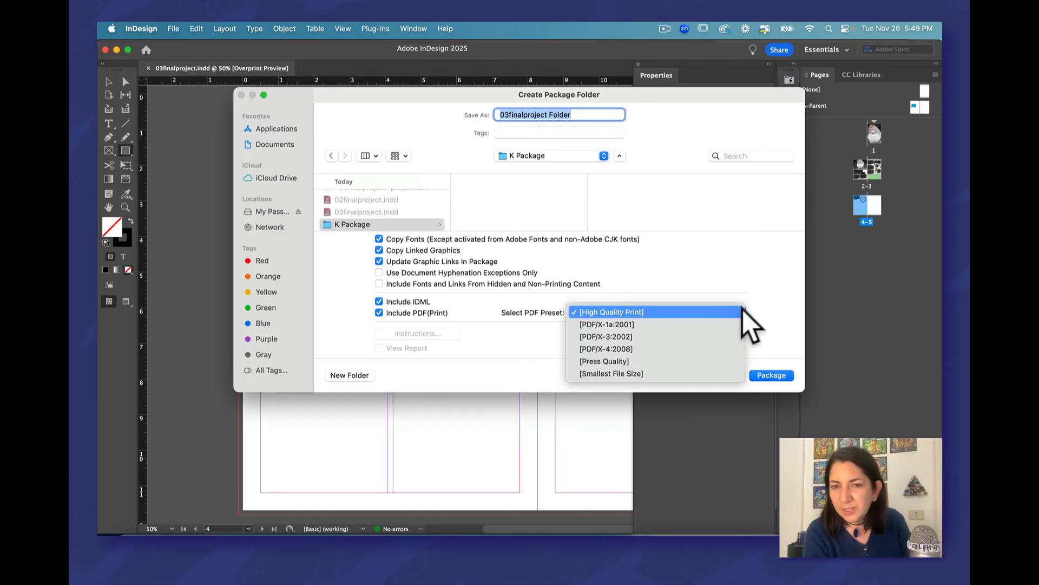
left_click(741, 313)
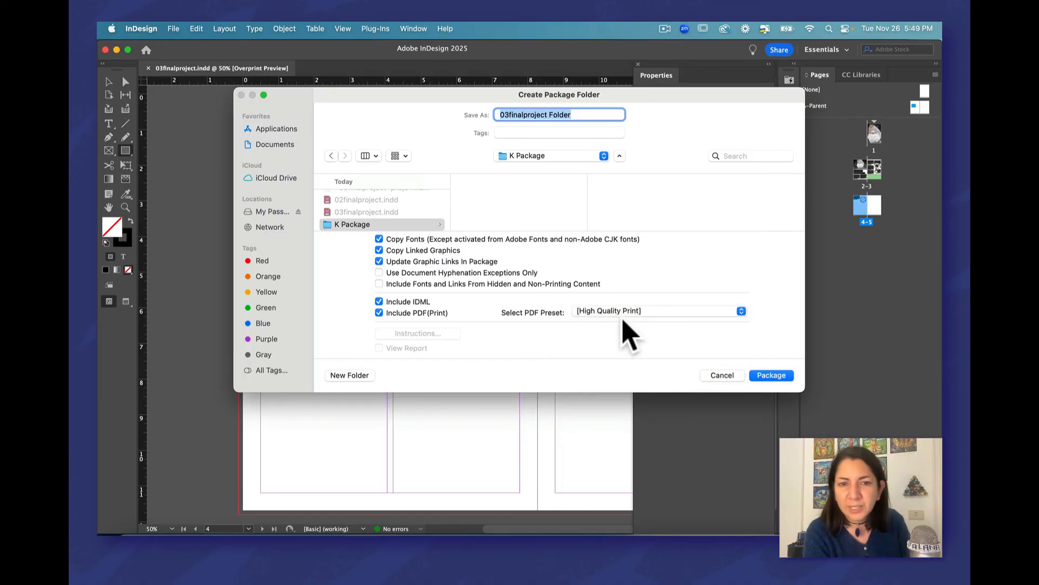
left_click(765, 375)
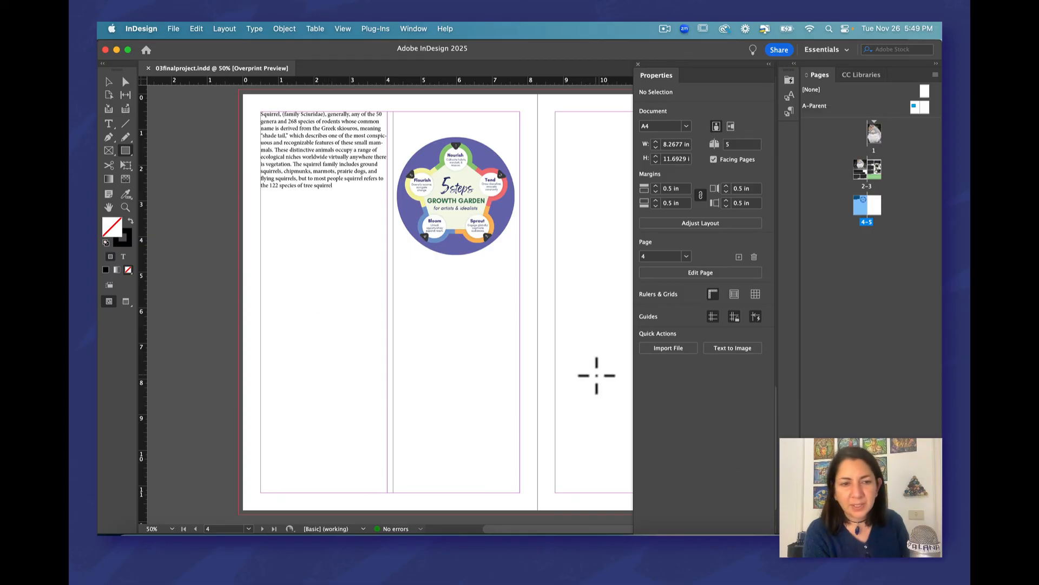
Switch to Finder and open the packaged 03finalproject Folder in K Package, inside the final project folder under Documents.
left_click(131, 531)
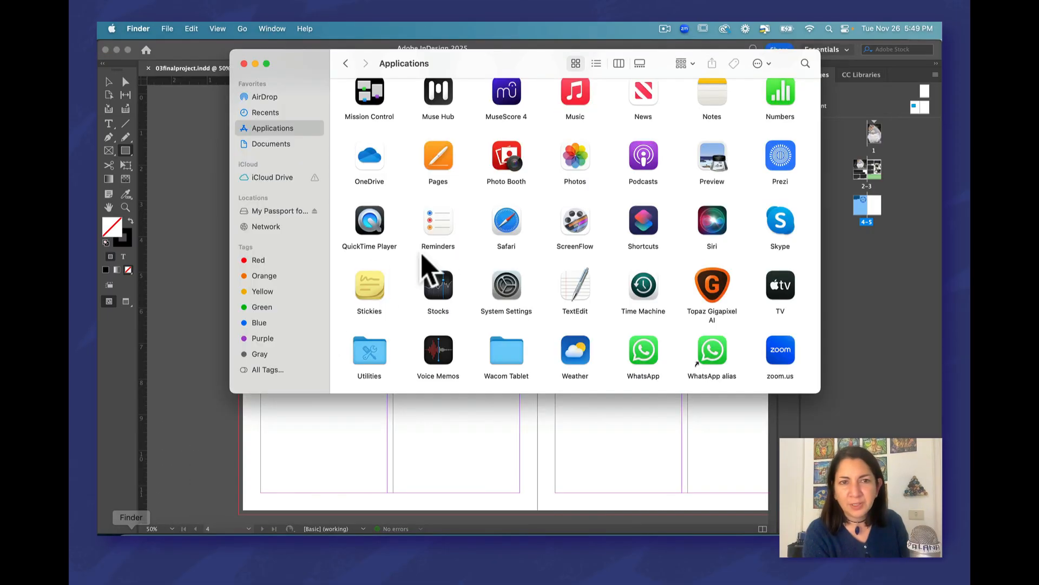
left_click(270, 144)
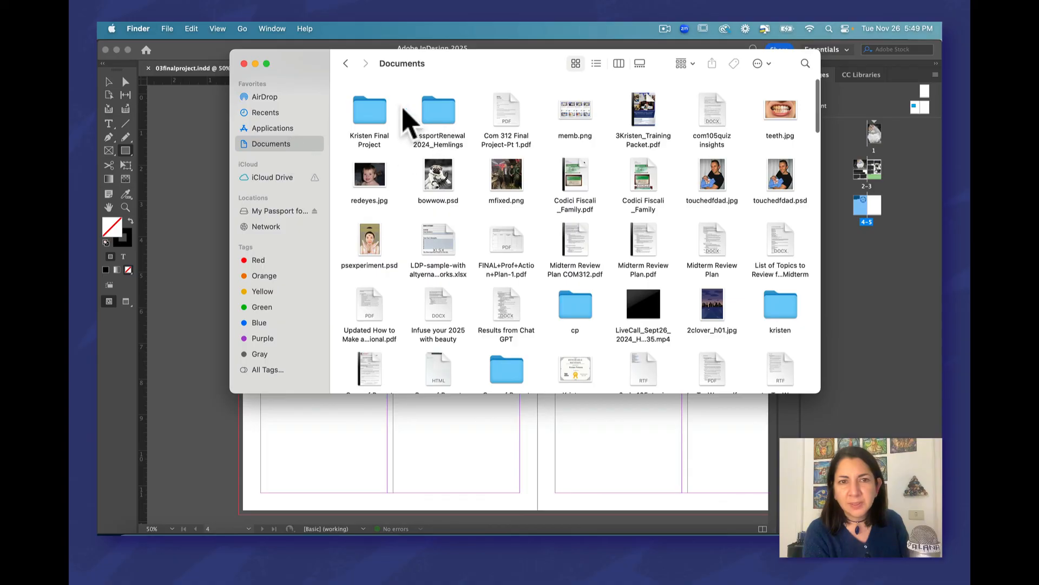
double_click(371, 112)
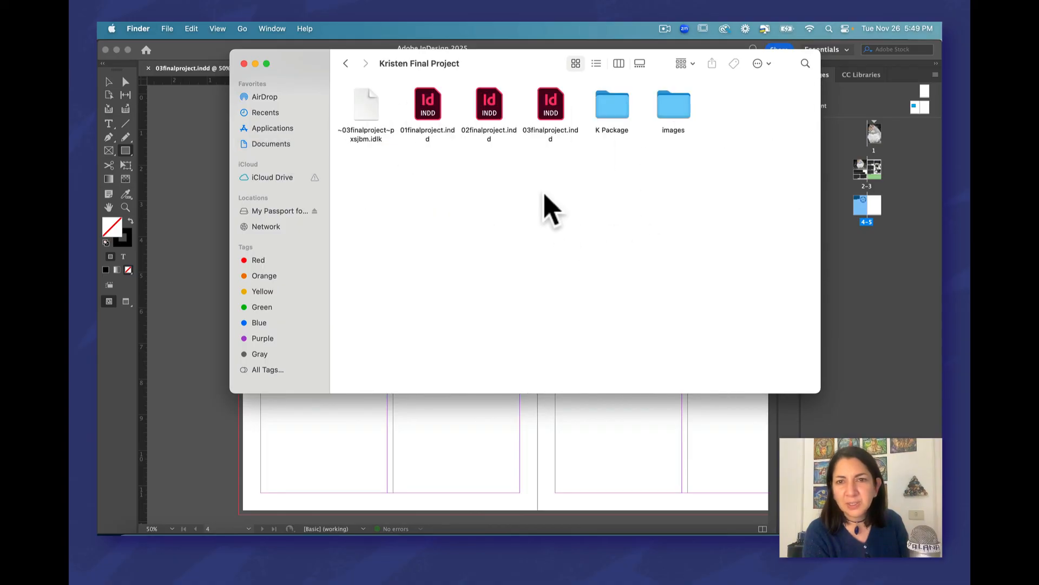
double_click(613, 113)
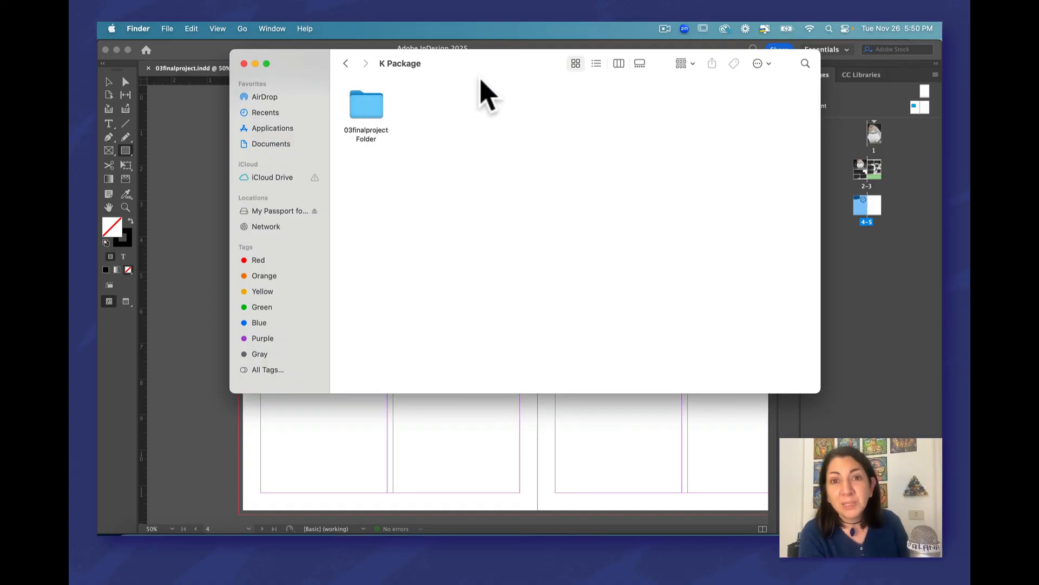
left_click(363, 111)
double_click(363, 110)
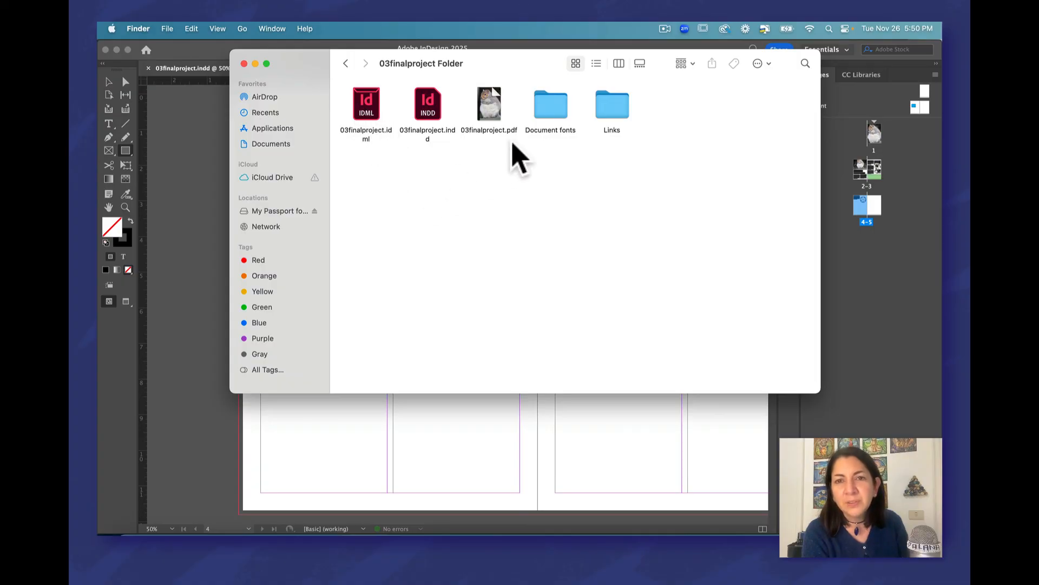
Inspect the package's Document fonts and Links folders, then return to the K Package folder.
double_click(555, 111)
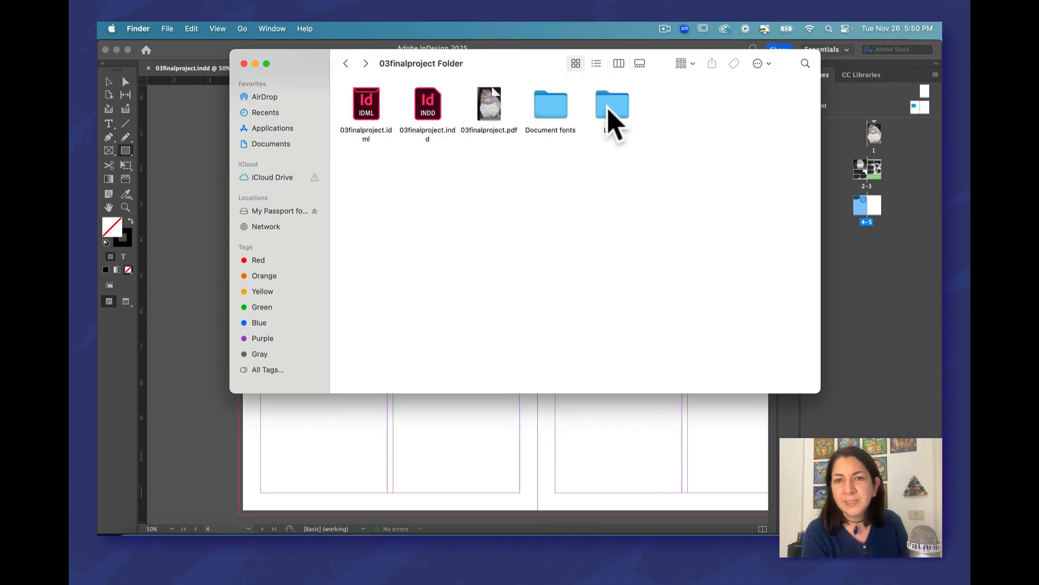
double_click(611, 110)
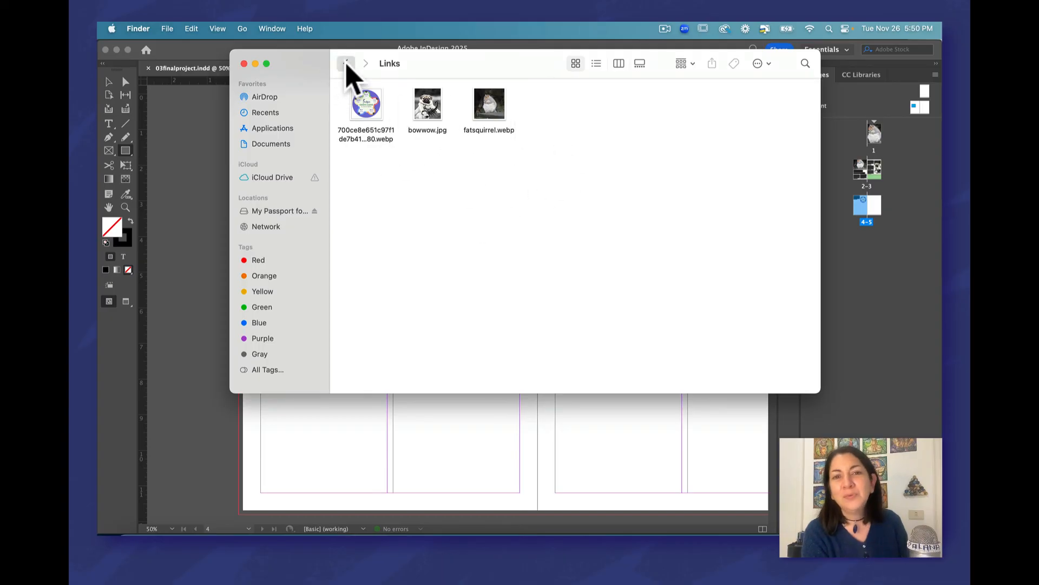
left_click(346, 64)
left_click(346, 64)
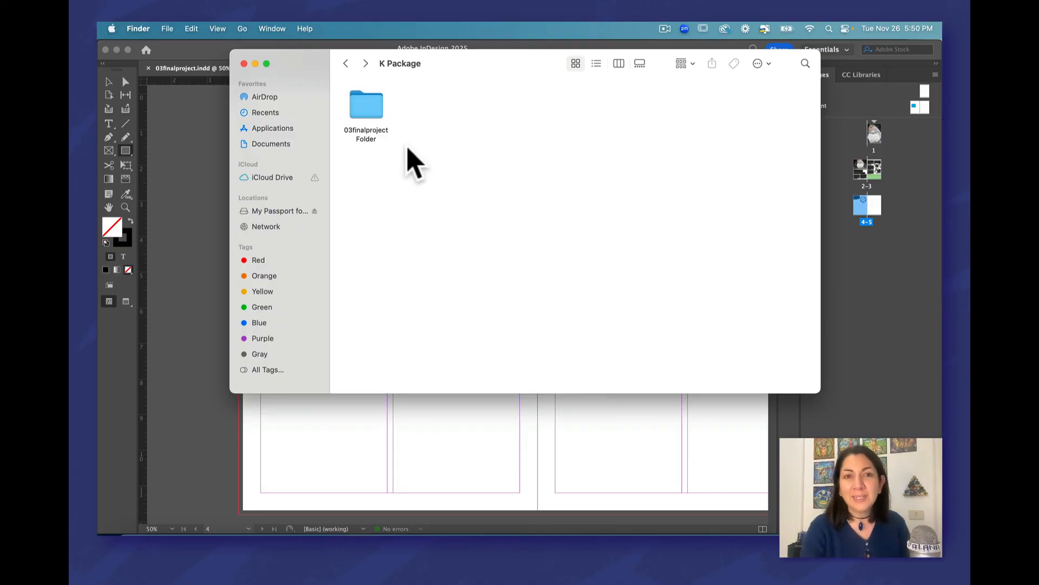
Open the packaged 03finalproject.pdf in Acrobat and review its pages from the cover to the end.
double_click(367, 104)
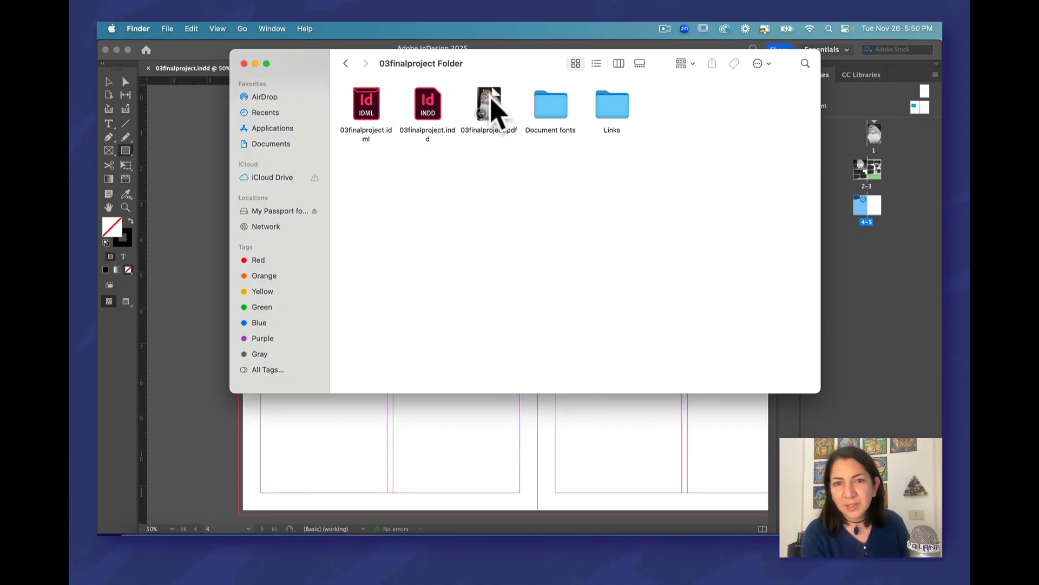
double_click(492, 104)
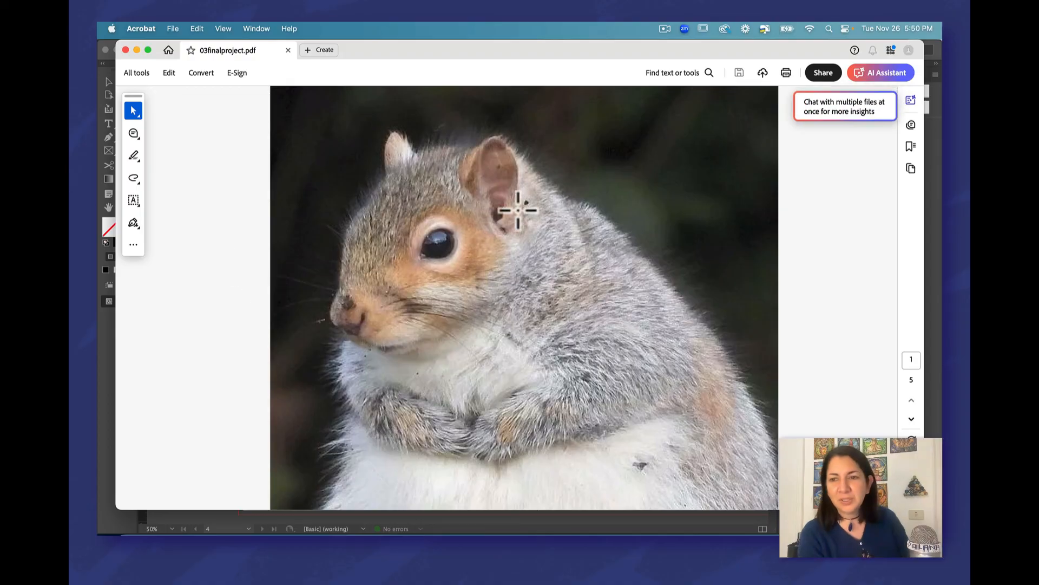
key("super+minus")
key("super+minus")
key("super+minus")
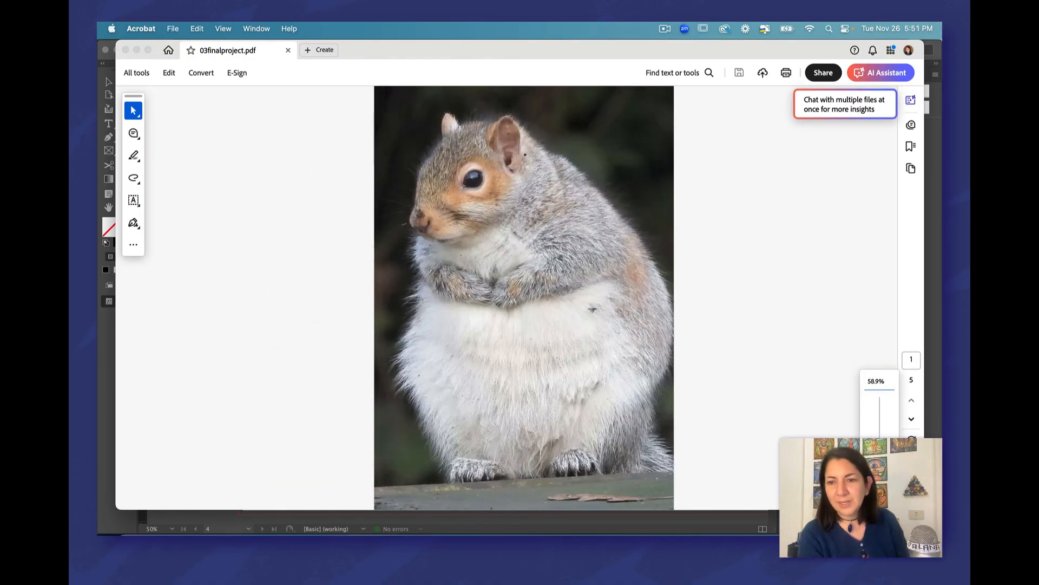
left_click(911, 419)
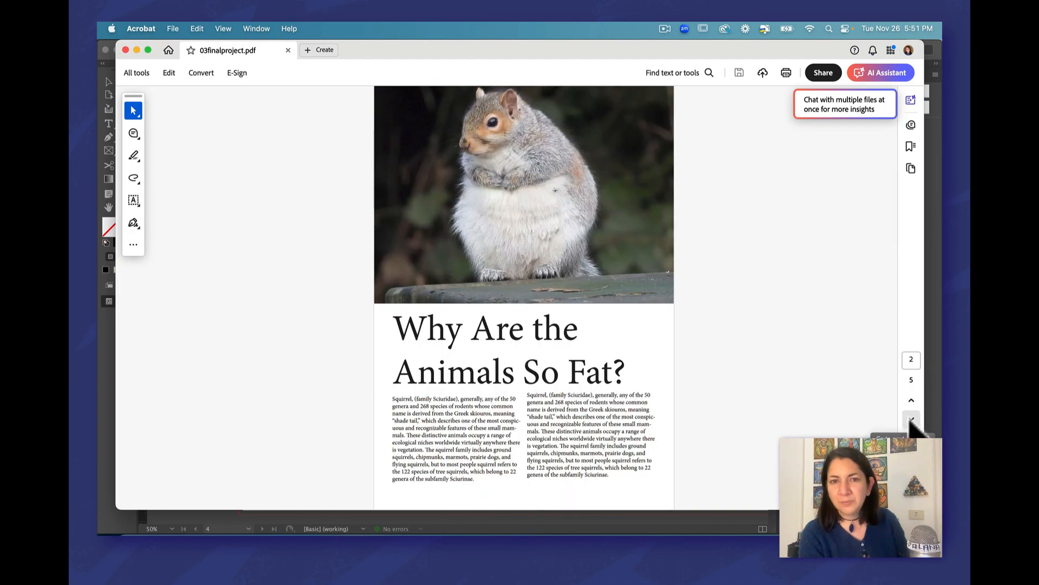
left_click(912, 419)
left_click(911, 419)
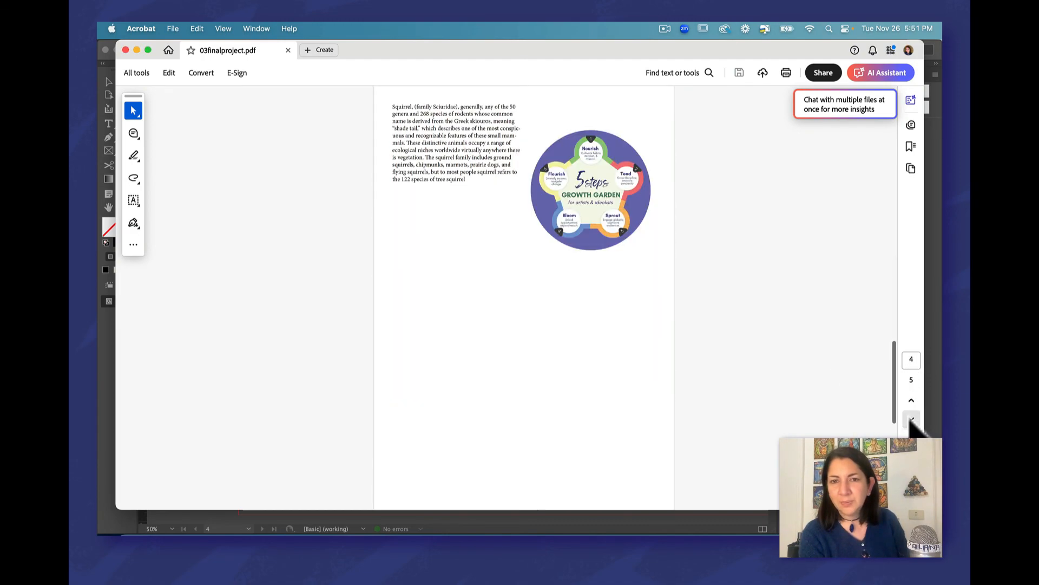
left_click(912, 418)
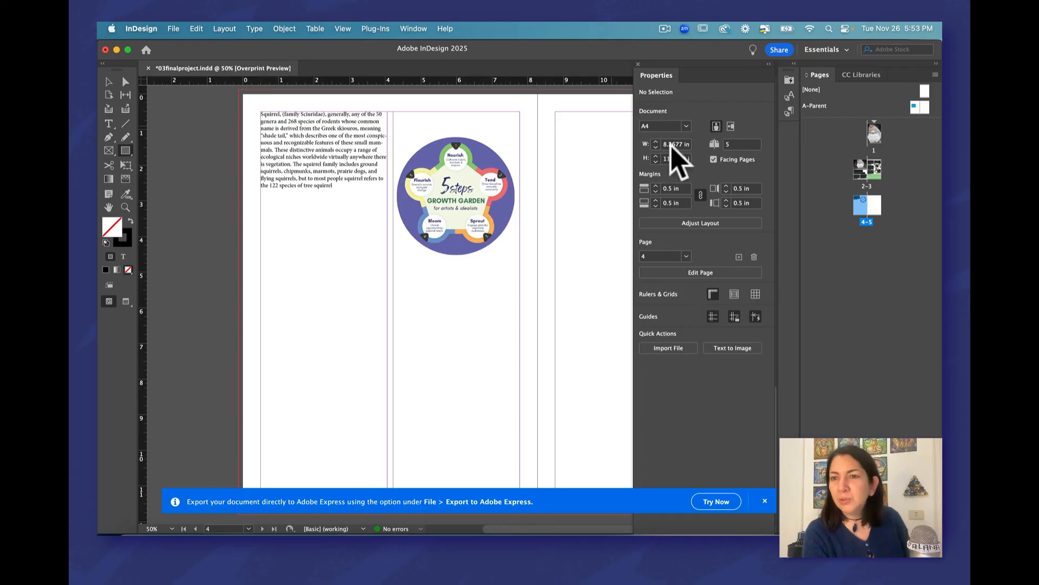
Start exporting the InDesign document as 03finalproject to the final project folder in Adobe PDF (Print) format.
left_click(175, 29)
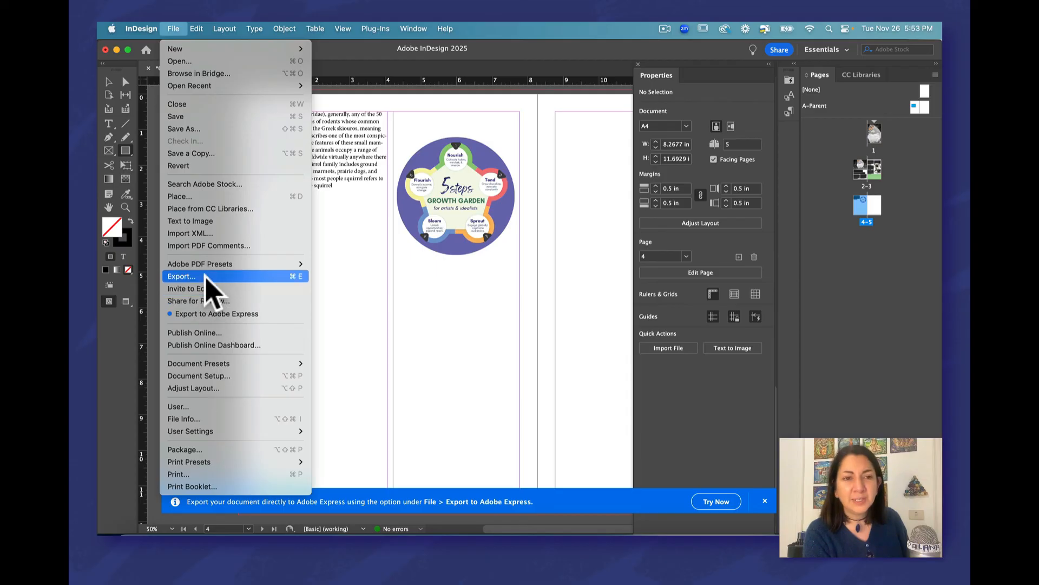
mouse_move(210, 265)
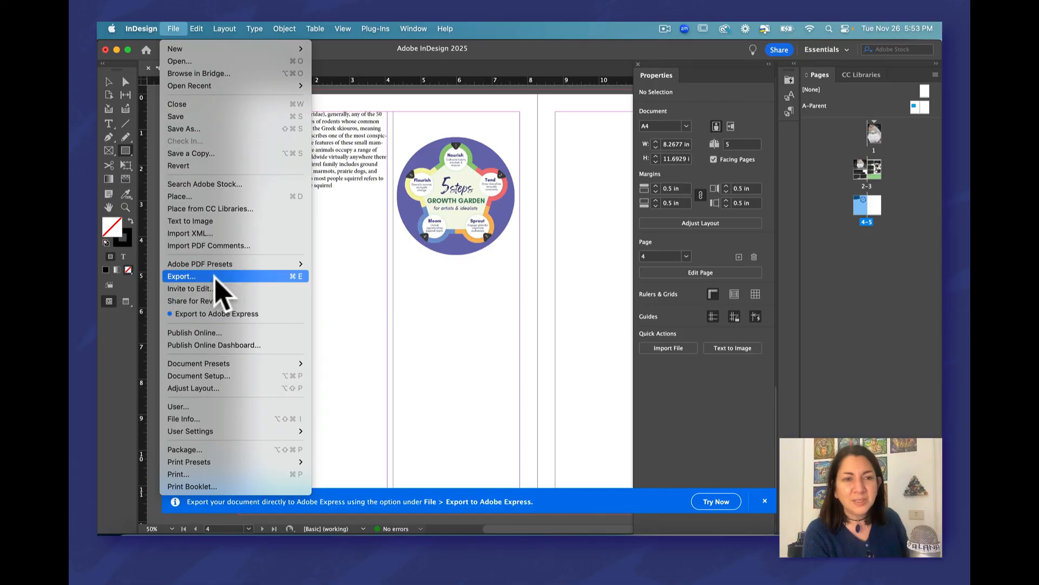
left_click(216, 277)
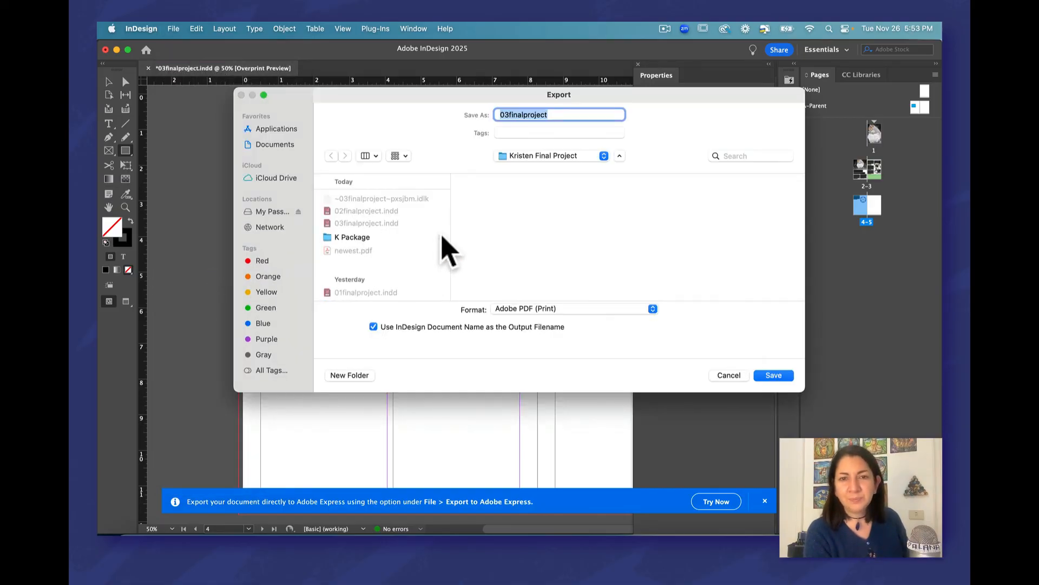
left_click(652, 309)
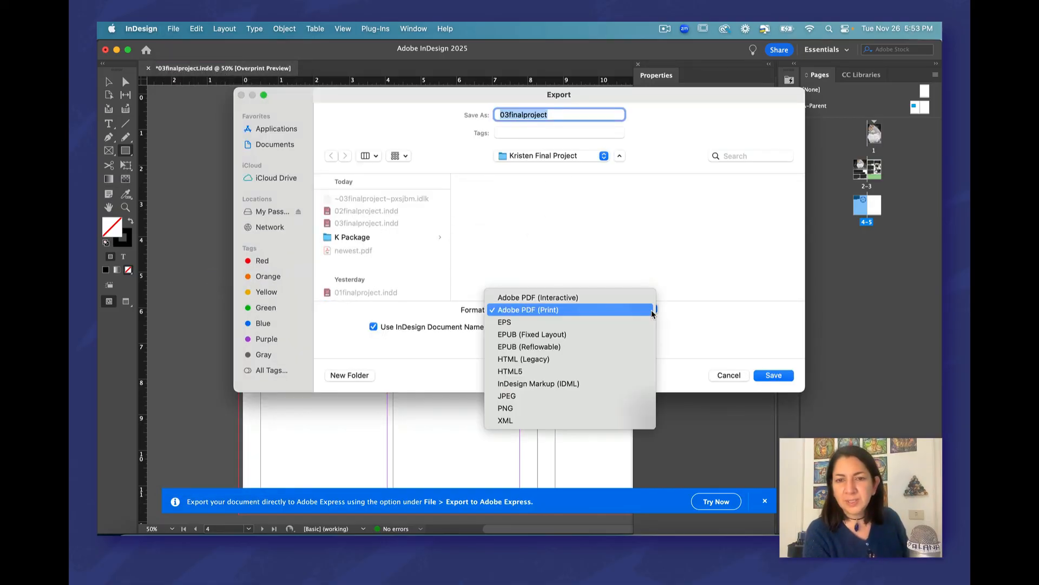
left_click(592, 310)
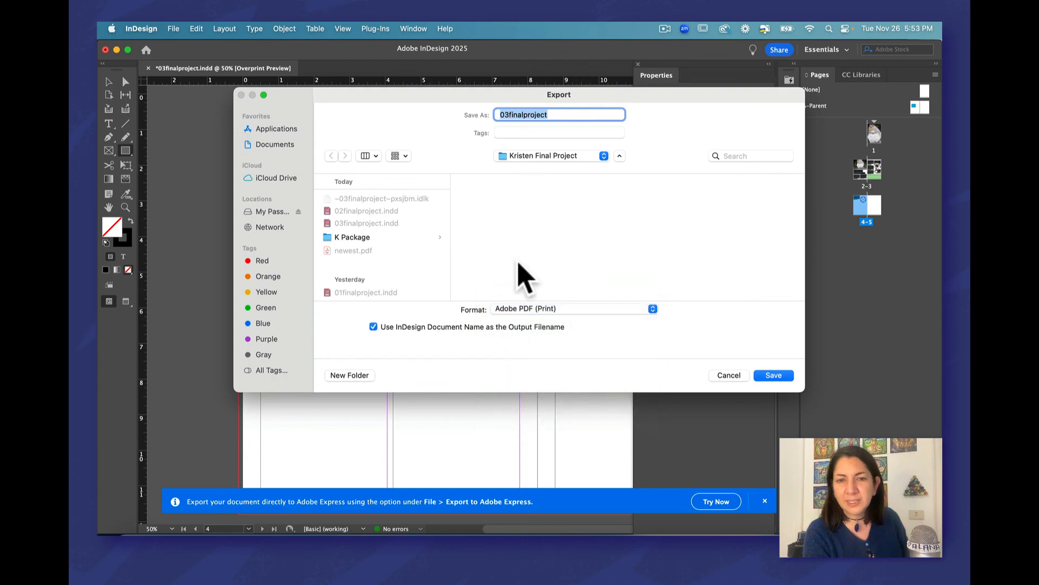